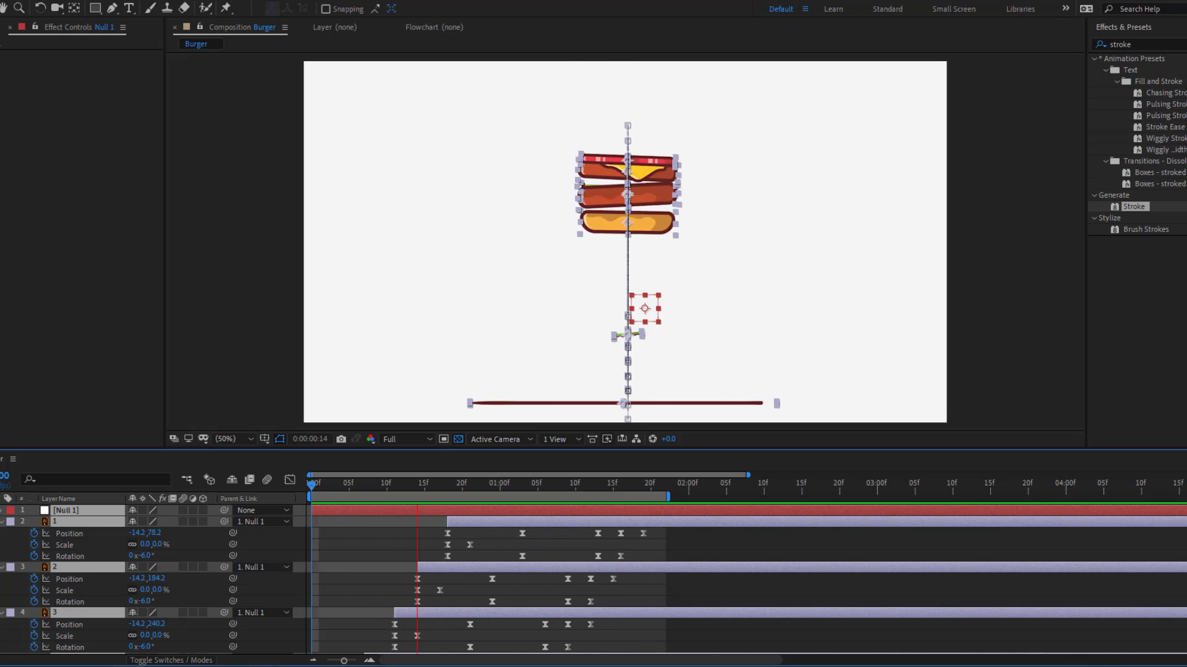
Maximise the viewer to watch the finished burger-stacking preview
key(grave)
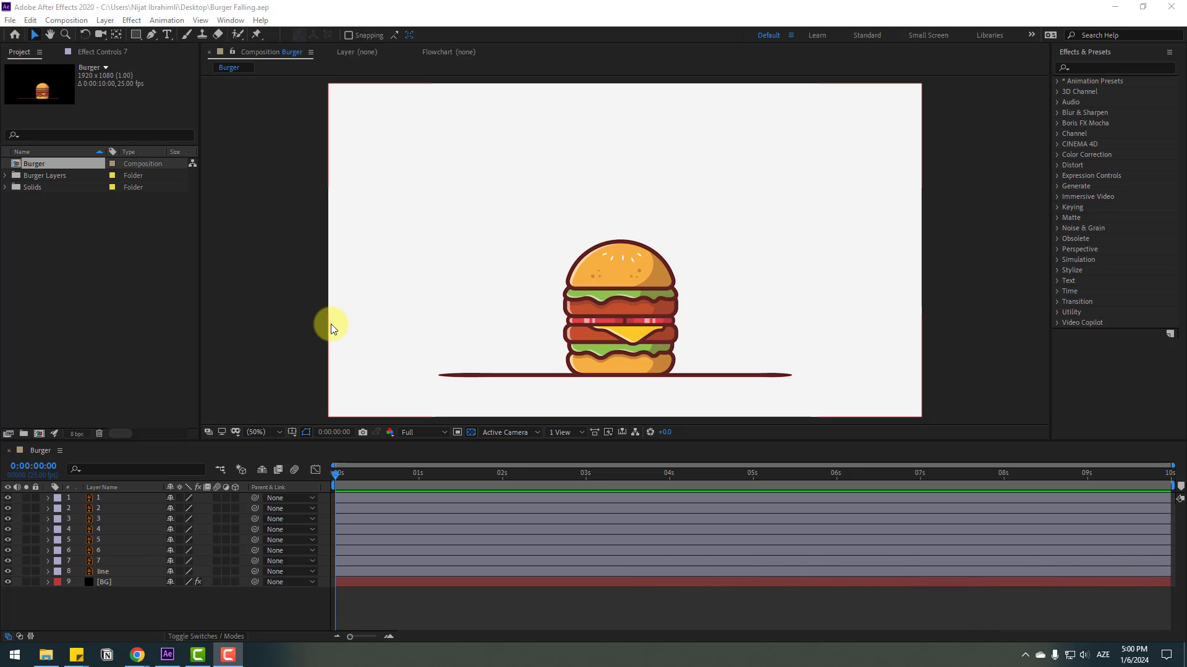
Lock the BG layer and keyframe layer 7's Position at 0 s to 945.8, 1002.2
click(109, 585)
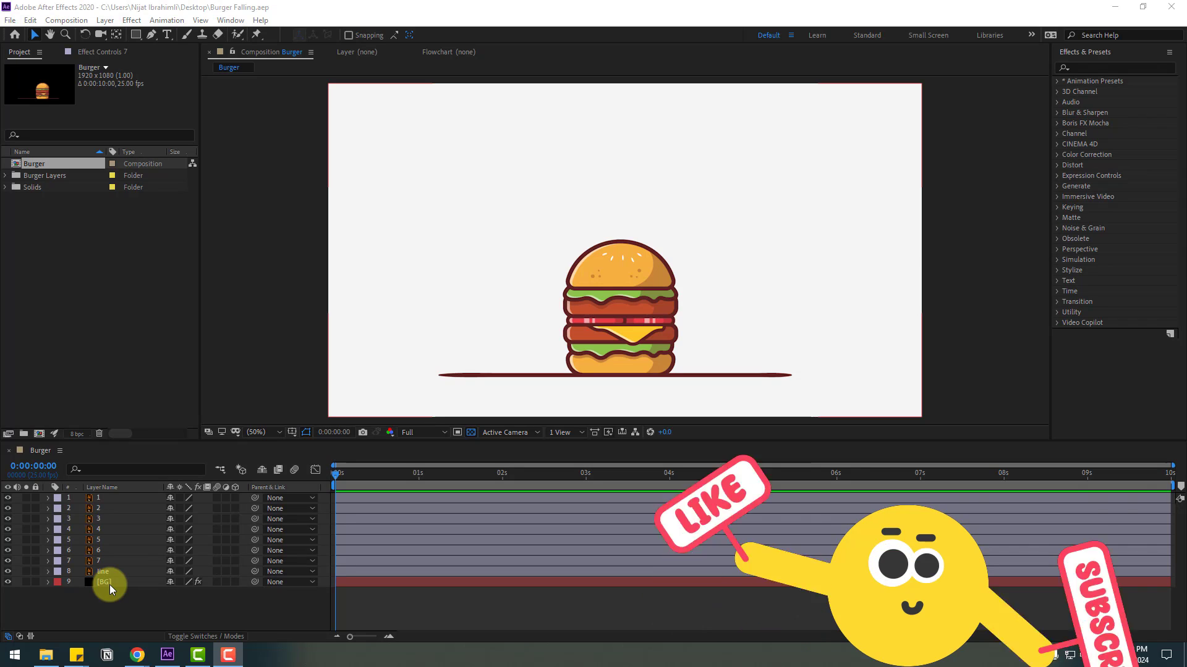
click(35, 582)
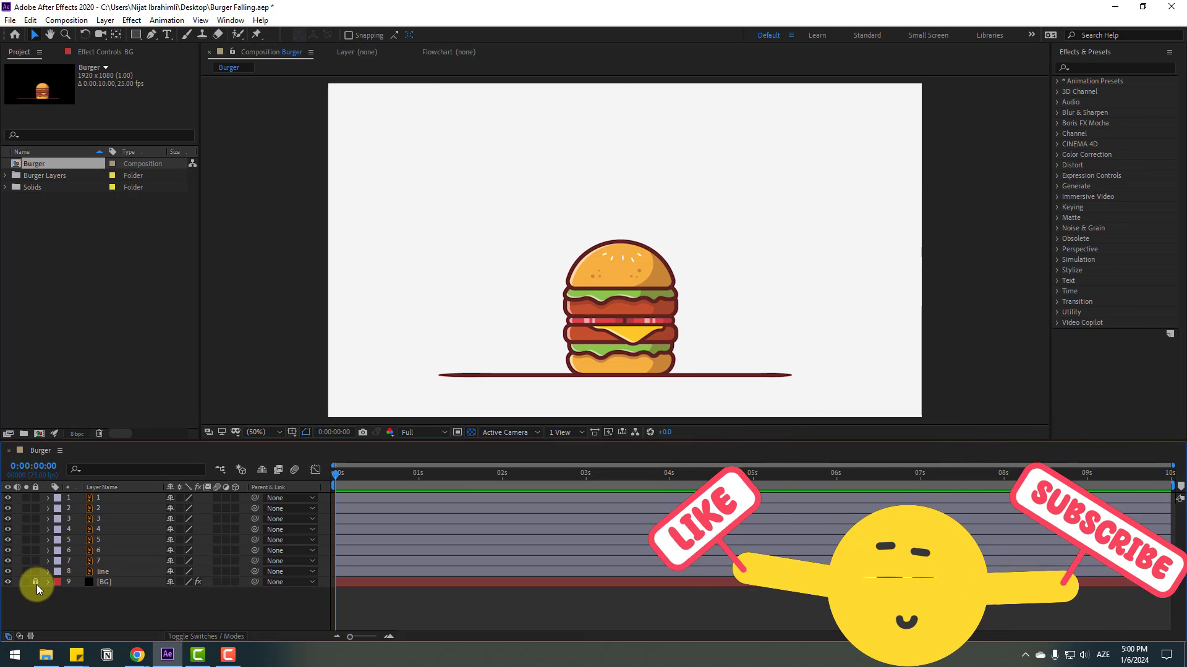
key(ctrl+Down)
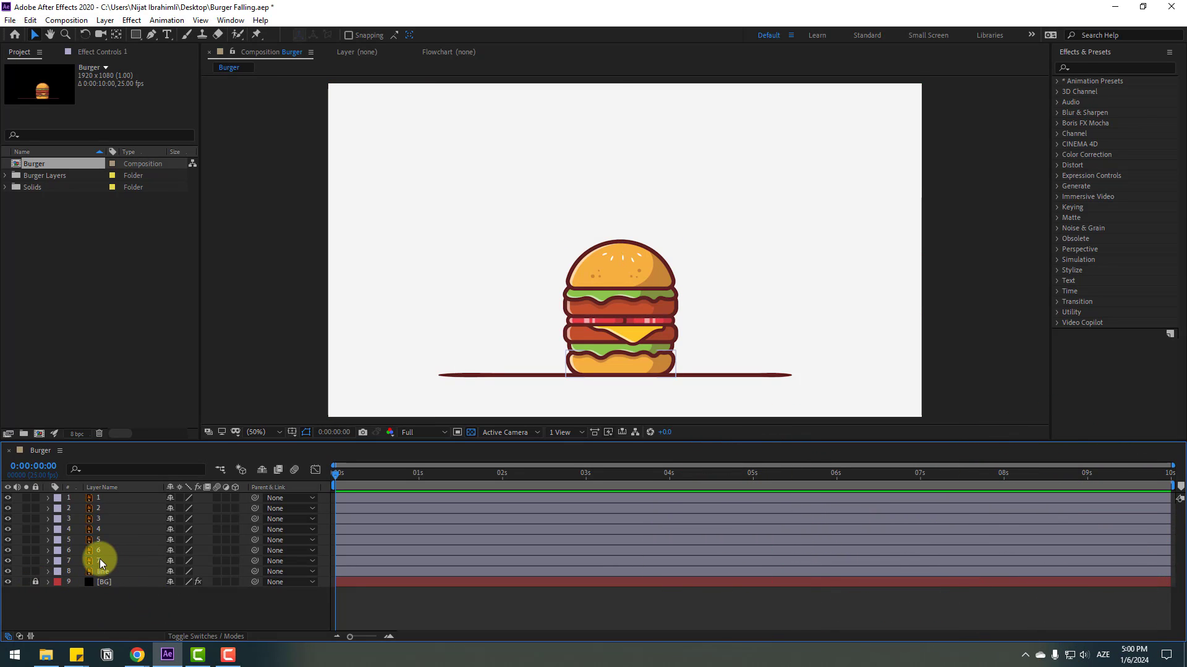
click(100, 560)
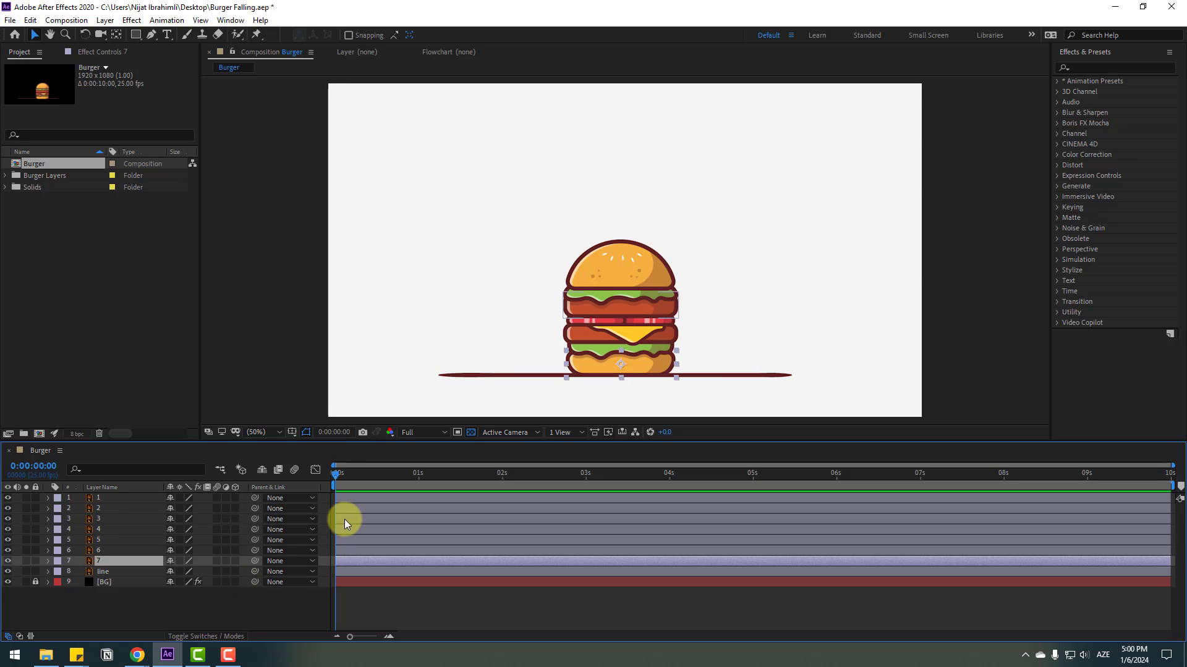
key(p)
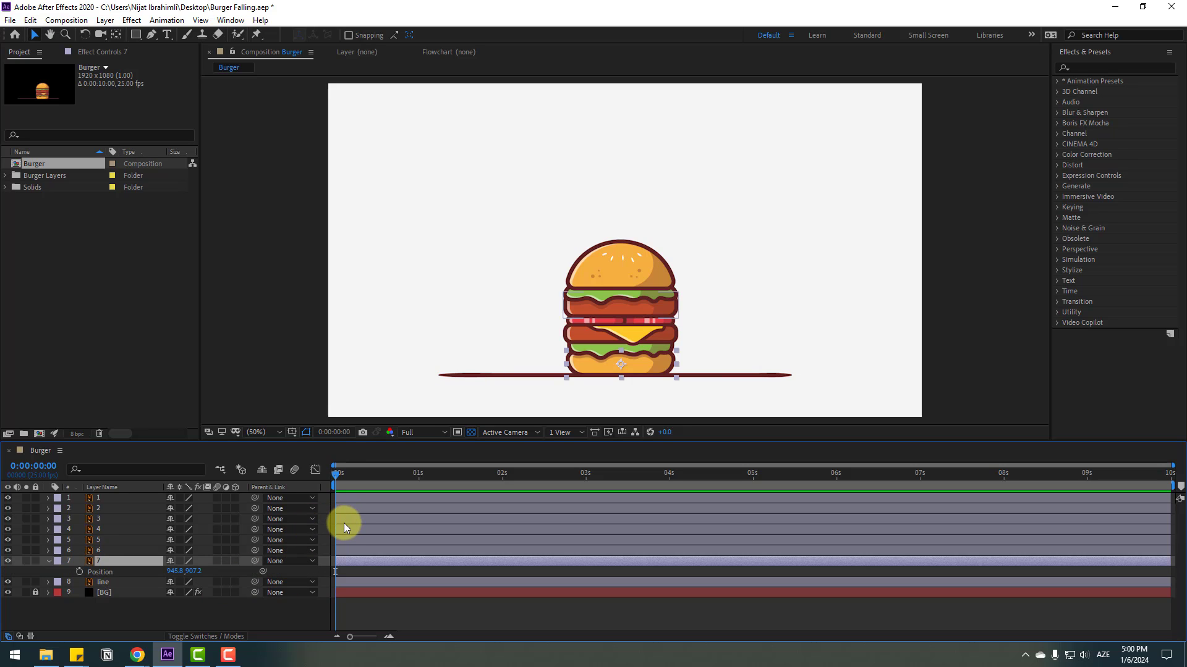
click(80, 572)
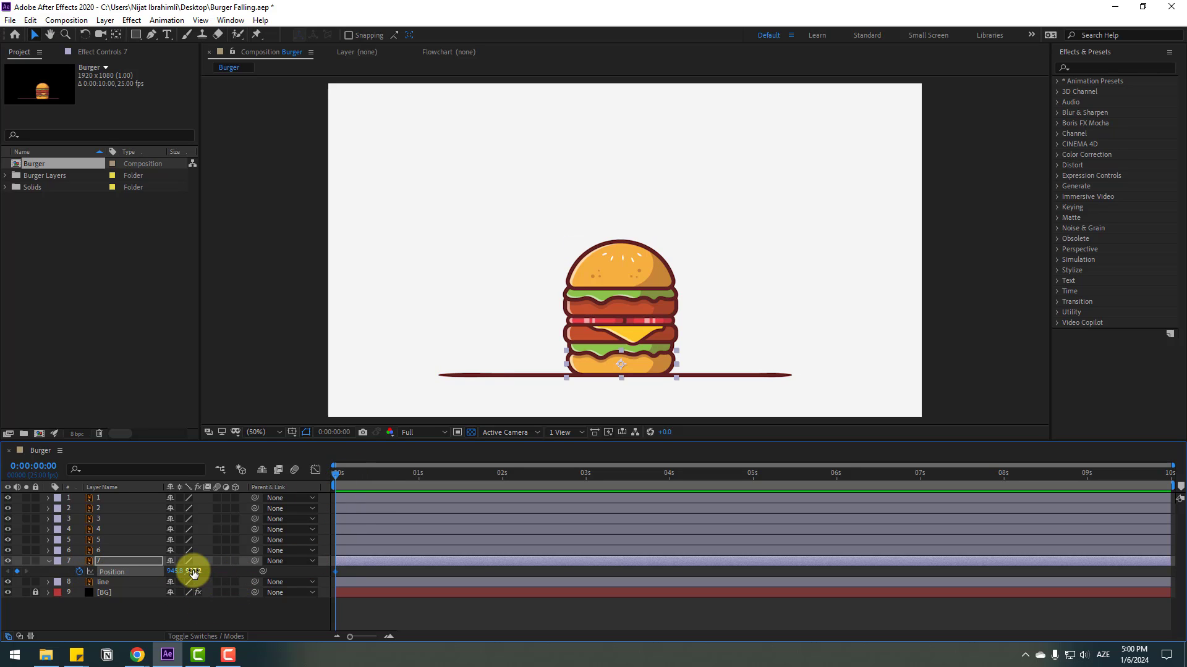
drag(193, 573, 272, 556)
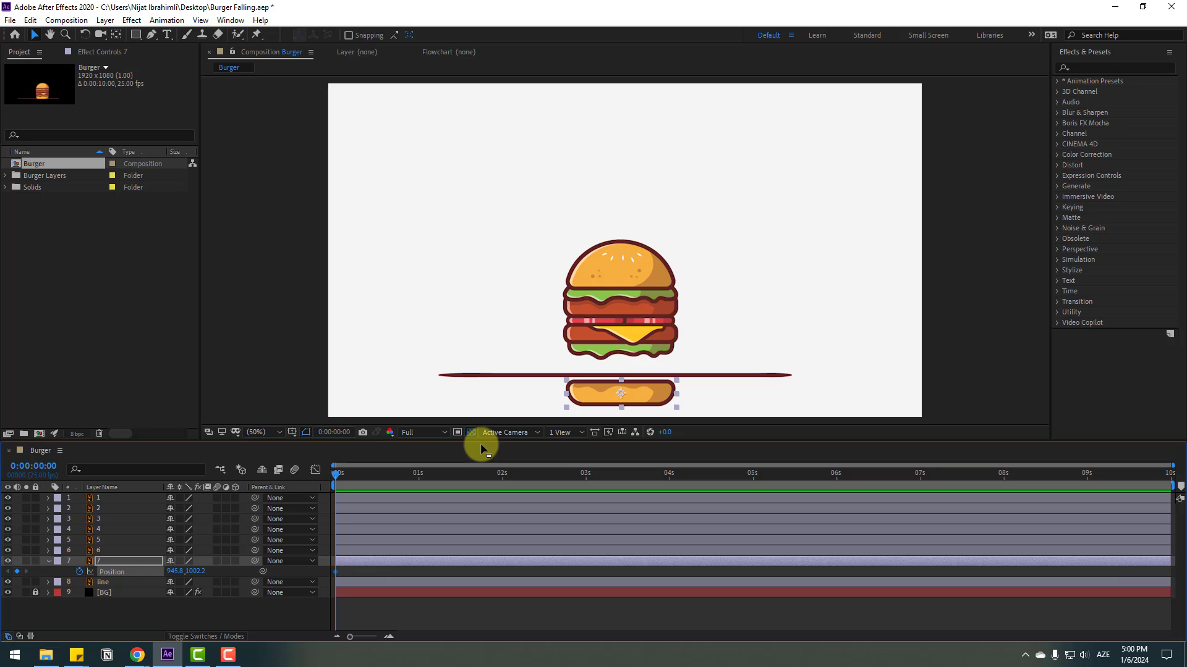
At frame 10, raise the bottom bun to the top of the frame
click(332, 431)
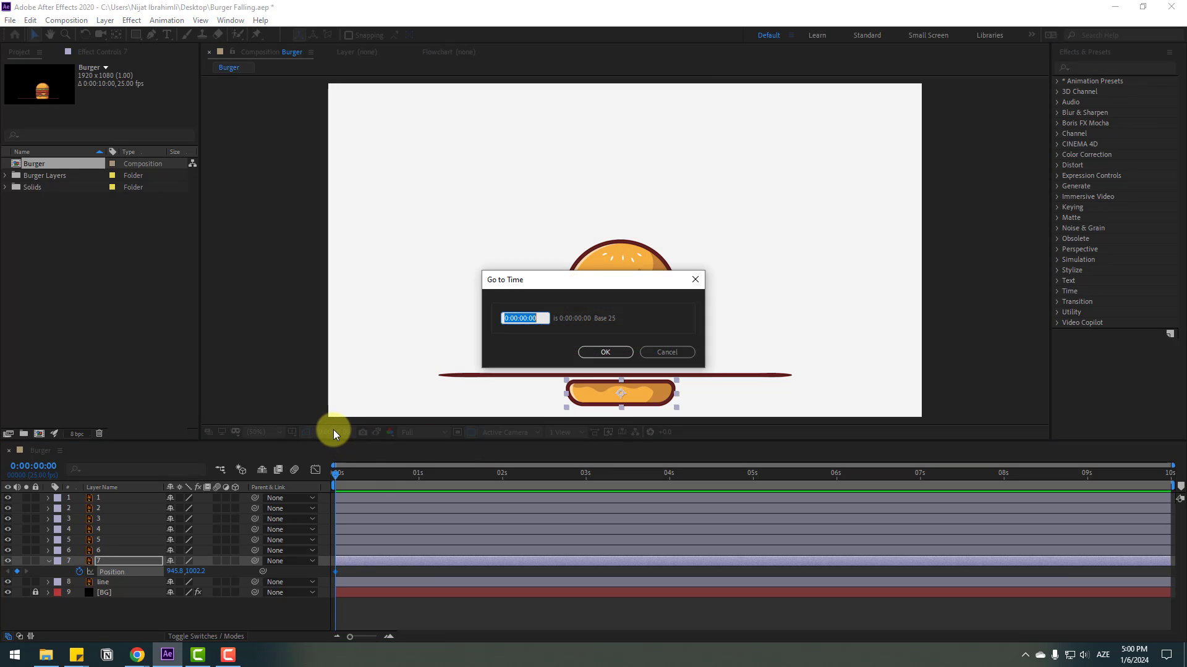
text(+)
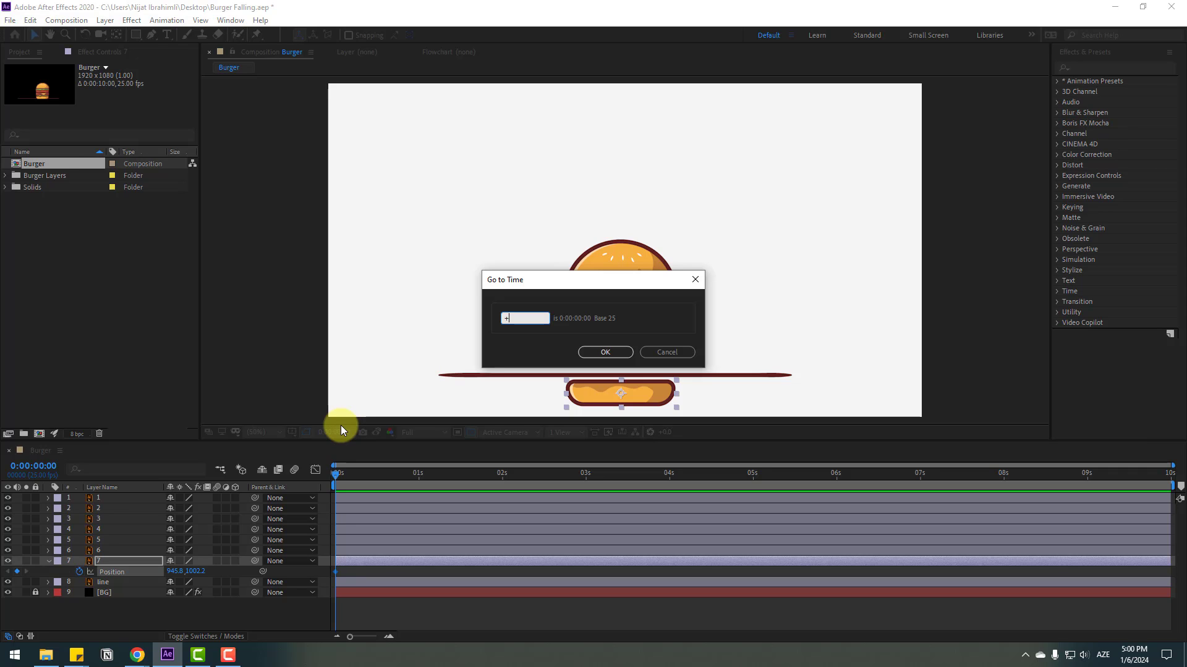
text(10)
click(622, 354)
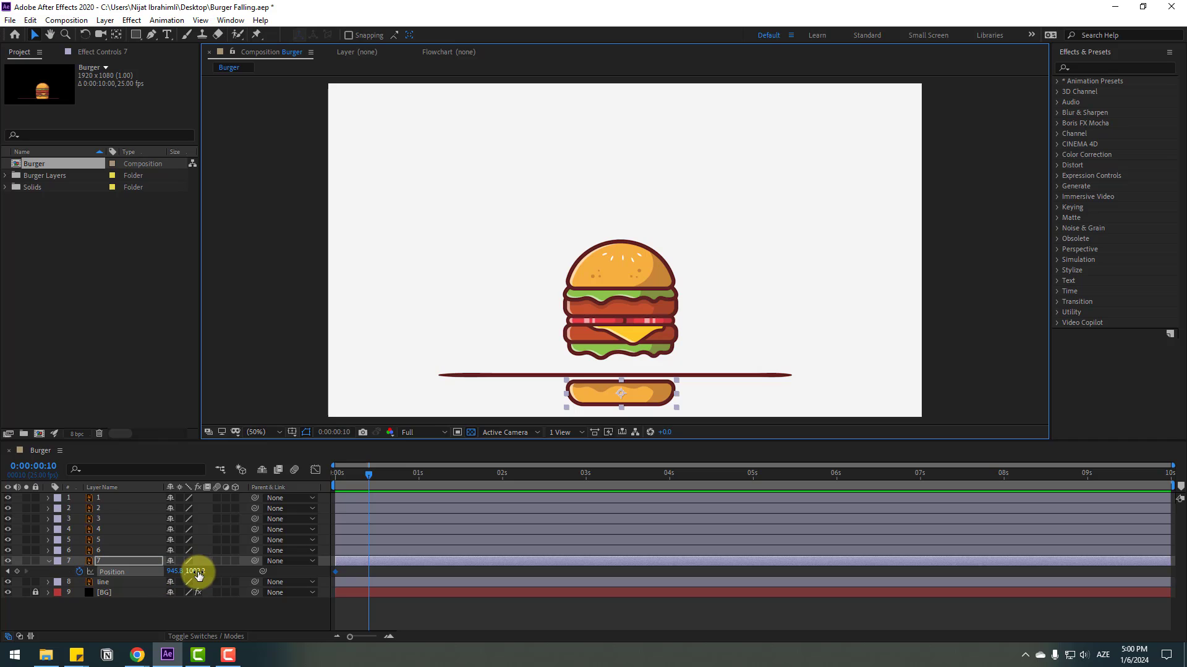
drag(197, 574, 119, 574)
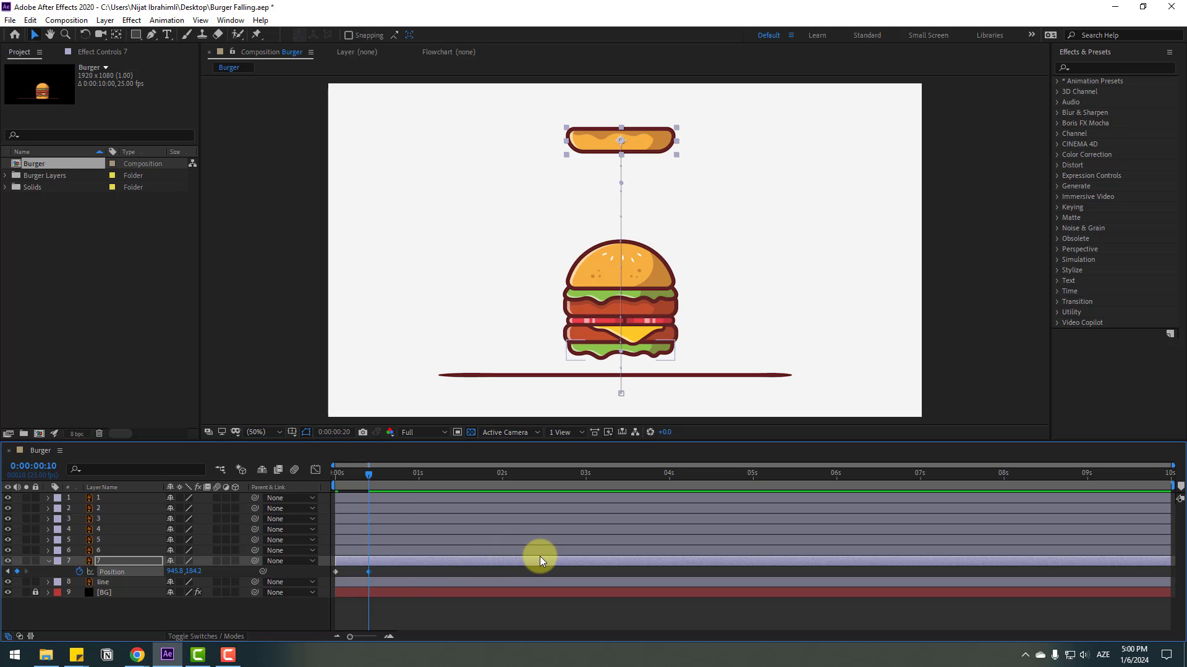
At frame 20, paste the starting keyframe and set the bun onto the line at Y 897.2
key(shift+Page_Down)
click(337, 572)
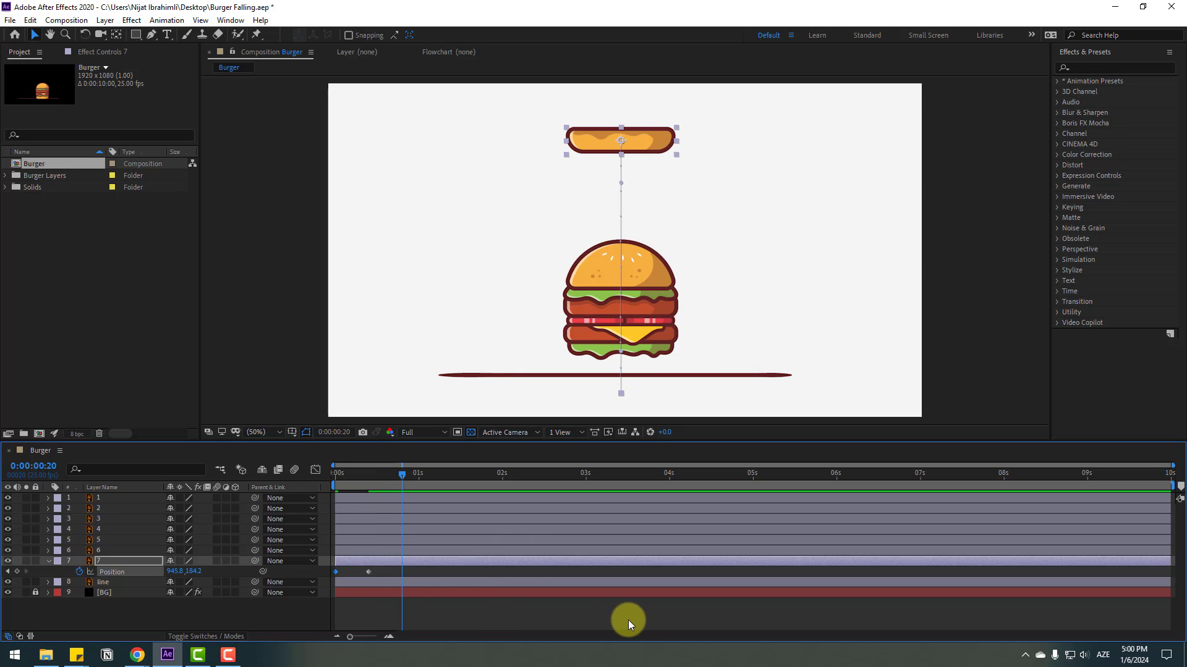
key(ctrl+c)
key(ctrl+v)
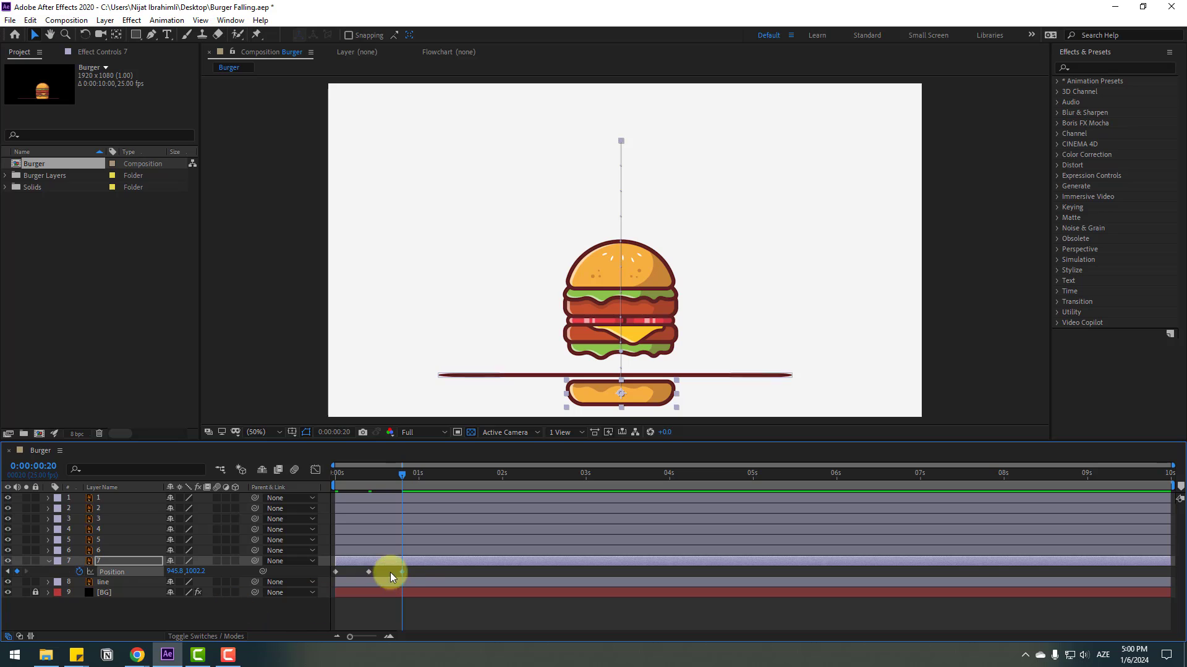
click(400, 574)
drag(190, 571, 120, 578)
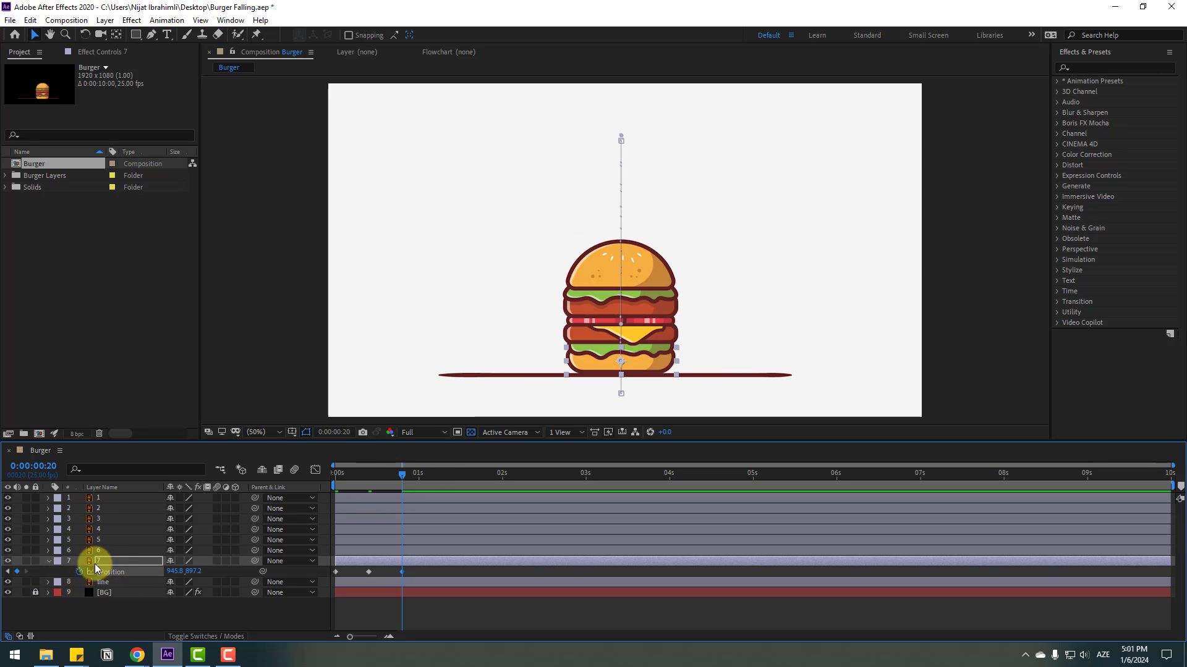
key(Return)
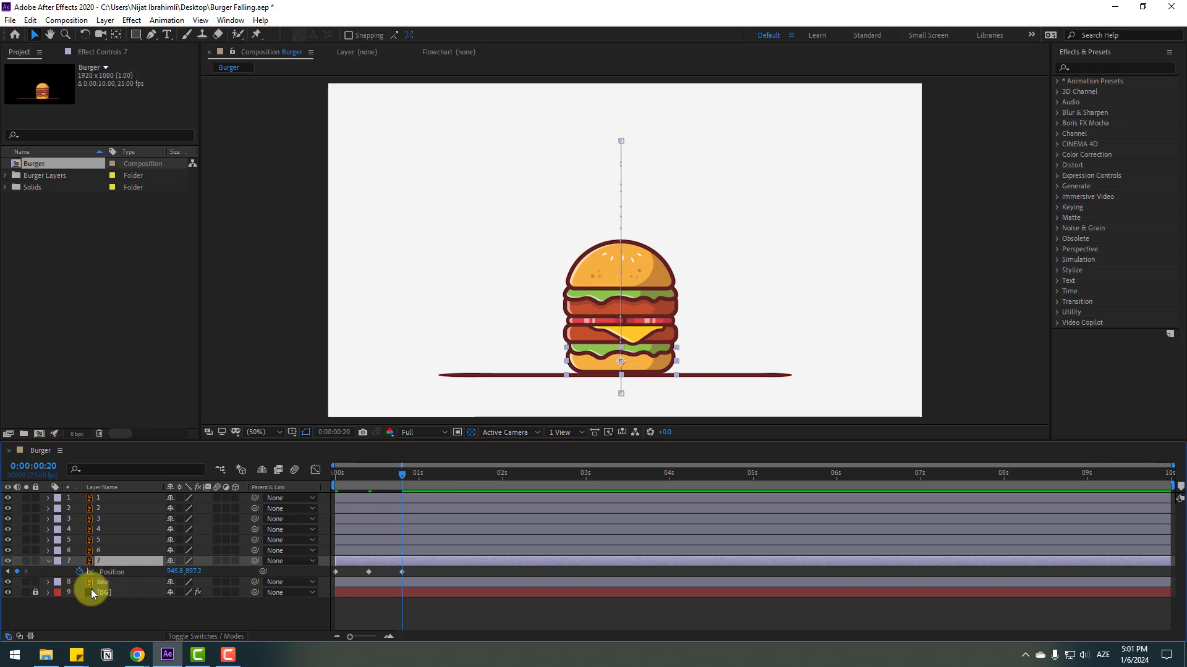
ctrl+click(102, 582)
Solo the bun and line layers and zoom in on the landing
click(26, 560)
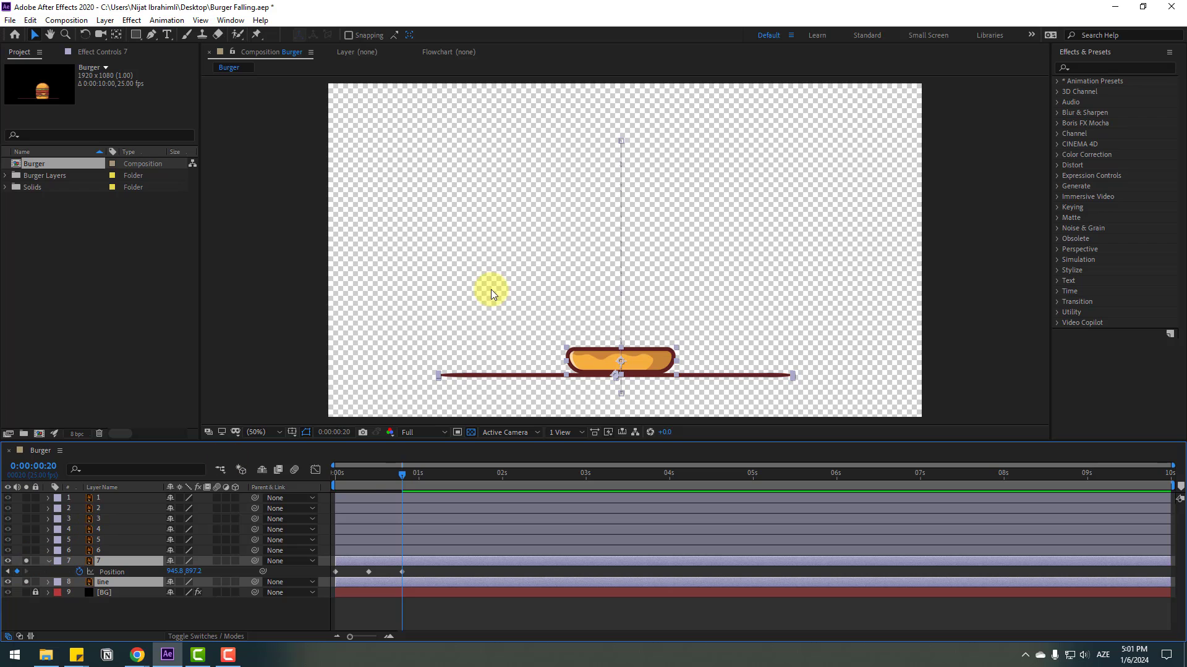
key(period)
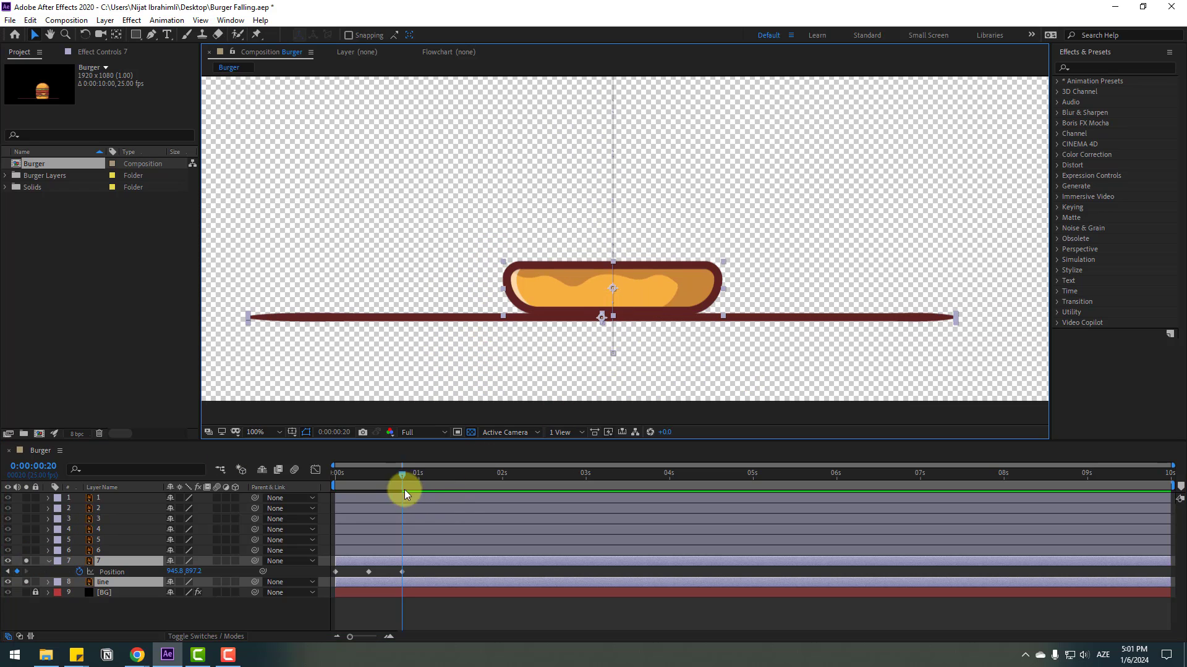
mouse_move(403, 483)
mouse_down()
mouse_move(325, 481)
mouse_move(402, 483)
mouse_up()
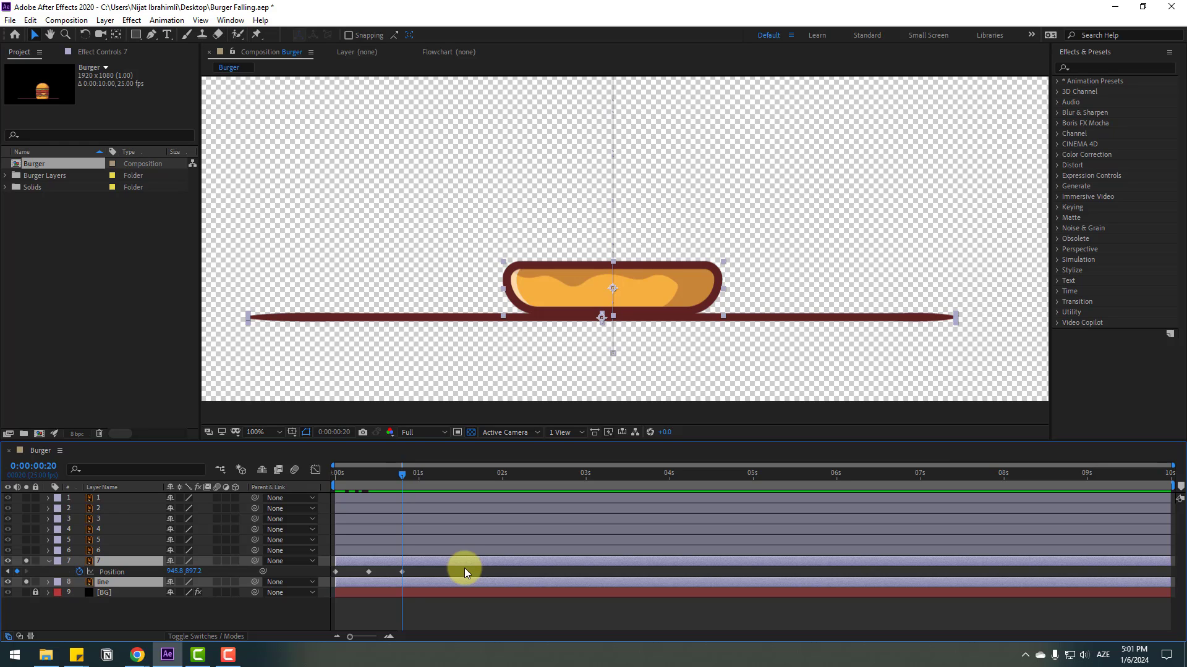
Bounce the bun up to Y 884.2 at frame 23, then back to 897.2 at 1:01
key(Page_Down)
key(Page_Down)
key(Page_Down)
click(422, 573)
key(Up)
key(Up)
key(Up)
key(Up)
key(Up)
key(Up)
key(Up)
key(Up)
key(Up)
key(Up)
key(Up)
key(Up)
key(Up)
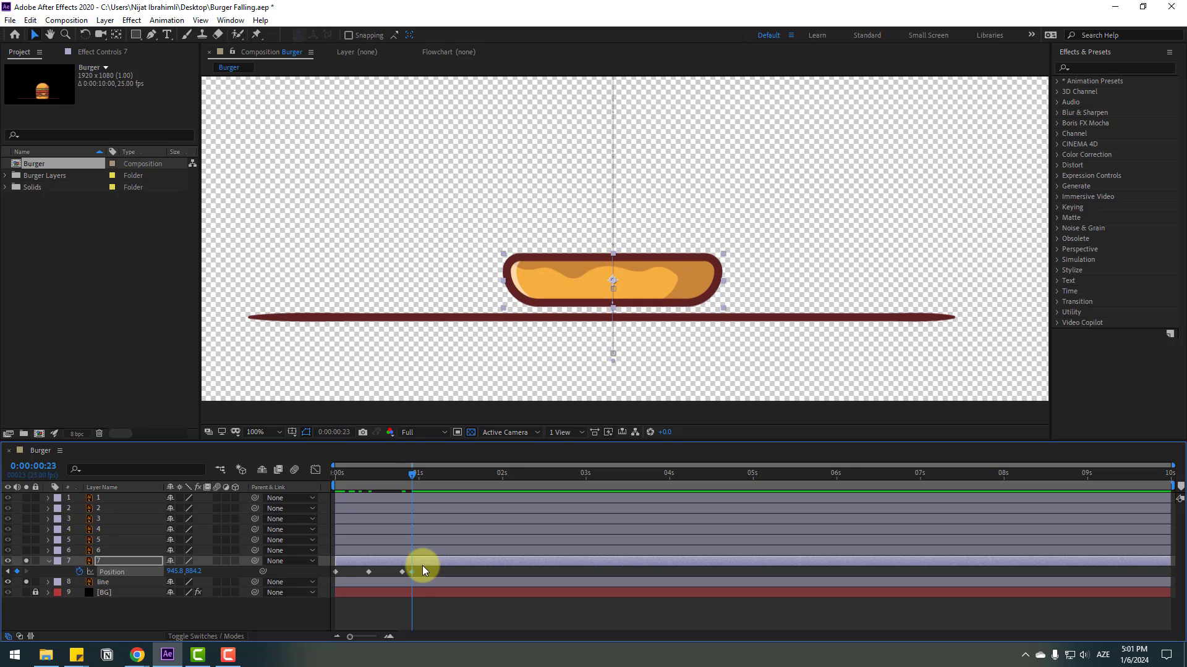
key(Page_Down)
key(Page_Down)
key(shift+Down)
key(Down)
key(Down)
key(Down)
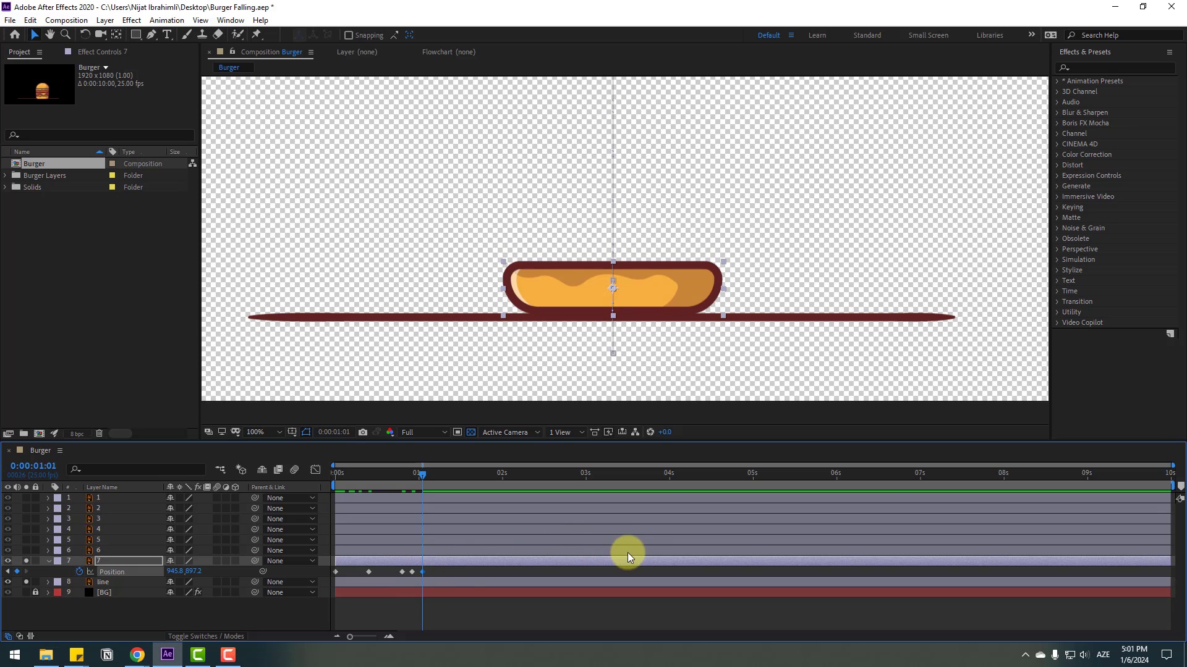
Apply Easy Ease to the bun's Position keyframes and preview at fit view
right_click(335, 572)
mouse_move(343, 566)
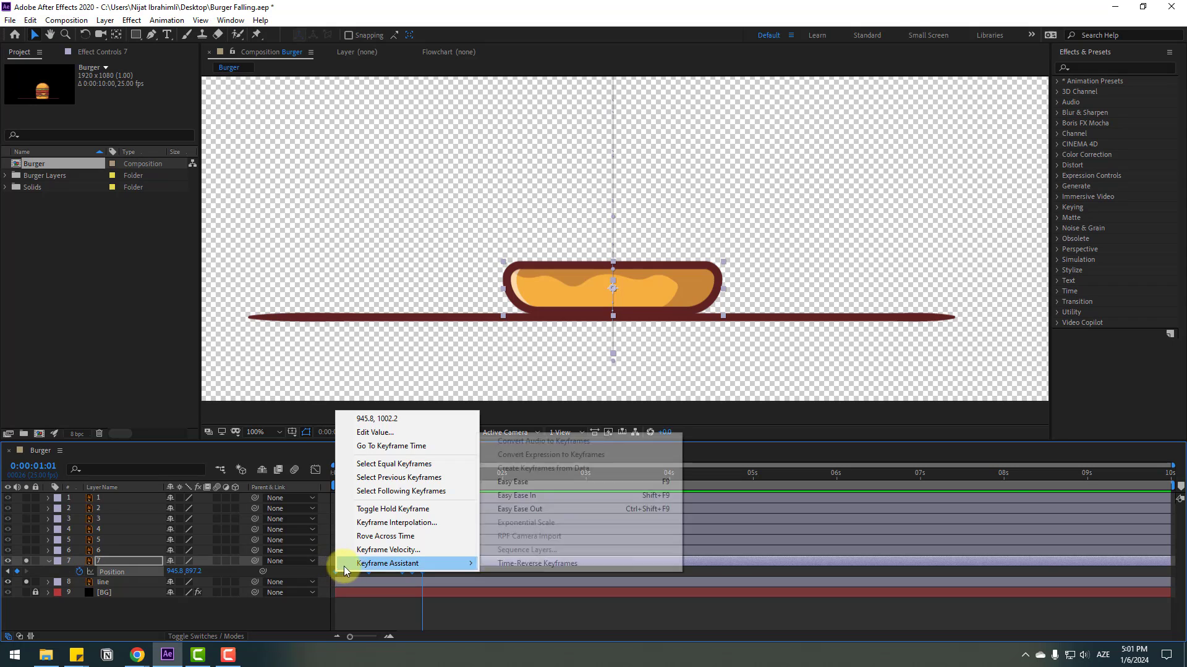
click(639, 482)
click(256, 432)
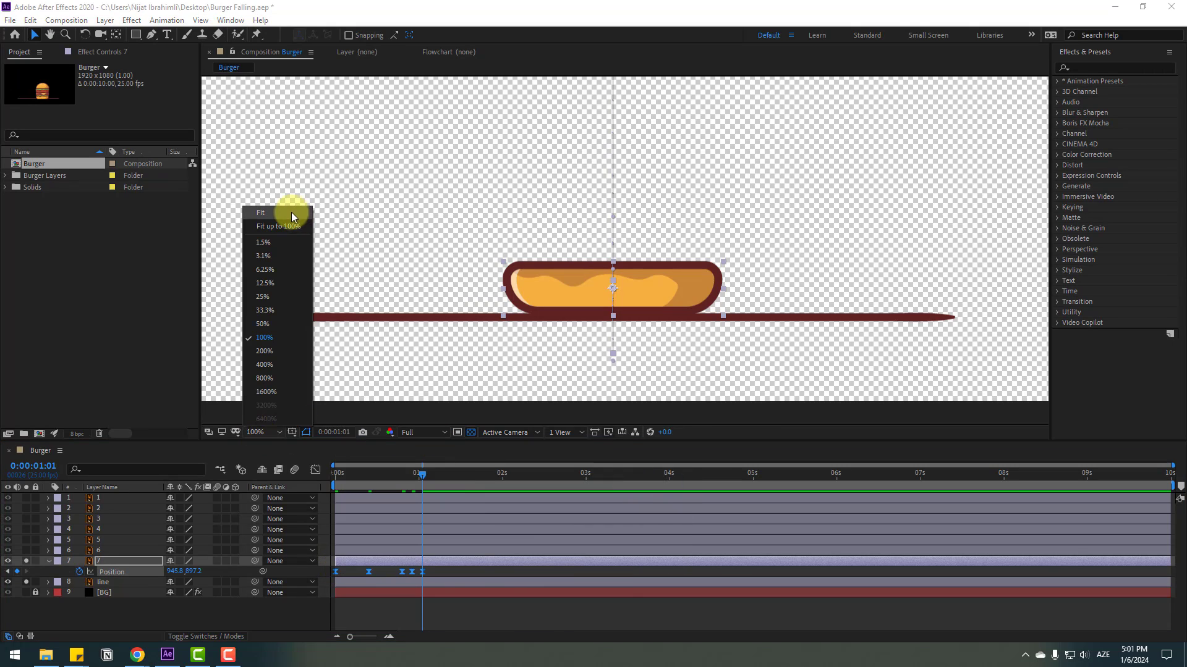
click(291, 212)
key(space)
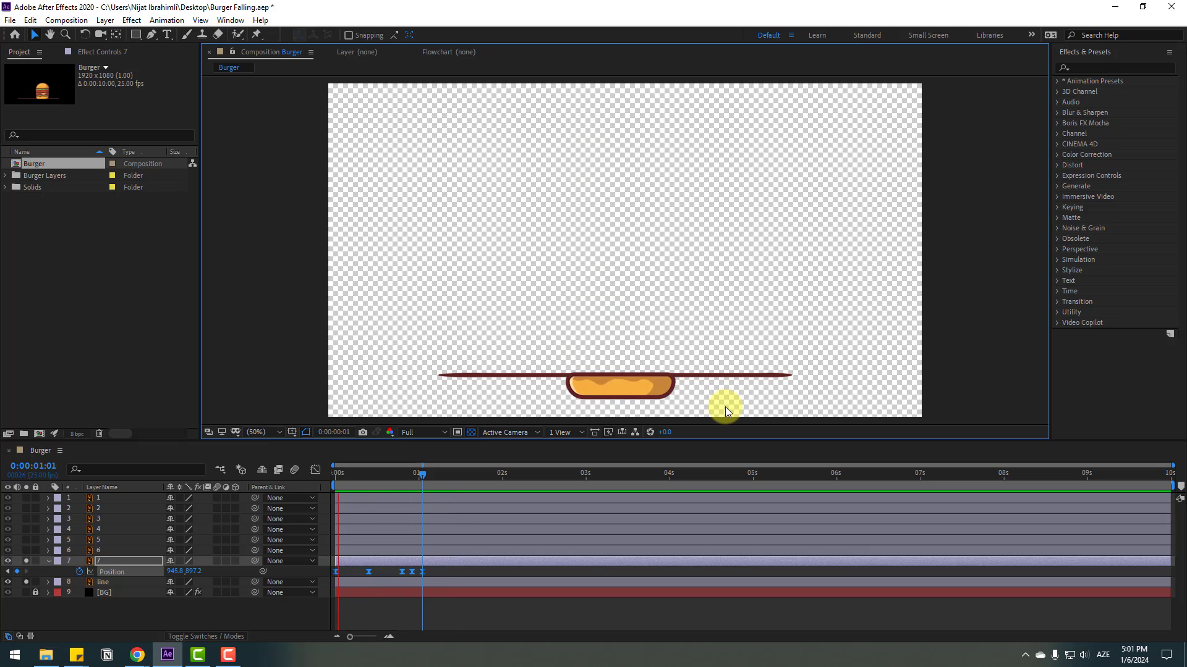
key(space)
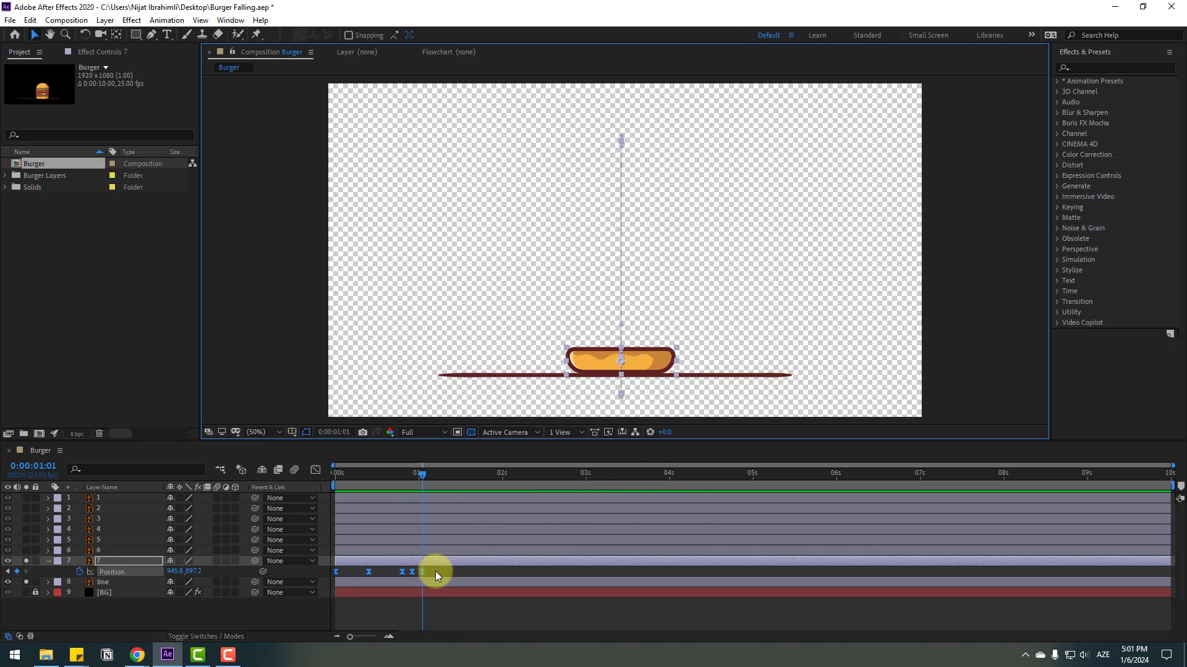
Set the Position keyframes' spatial interpolation to Linear
drag(435, 571, 323, 577)
right_click(402, 573)
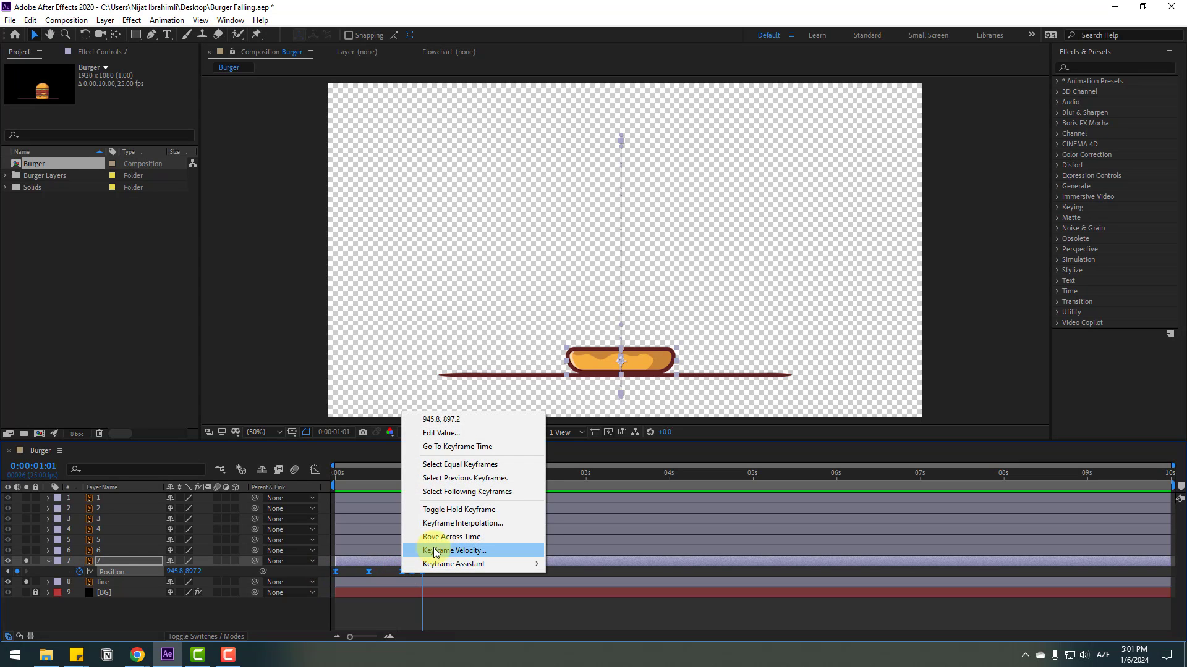
click(498, 523)
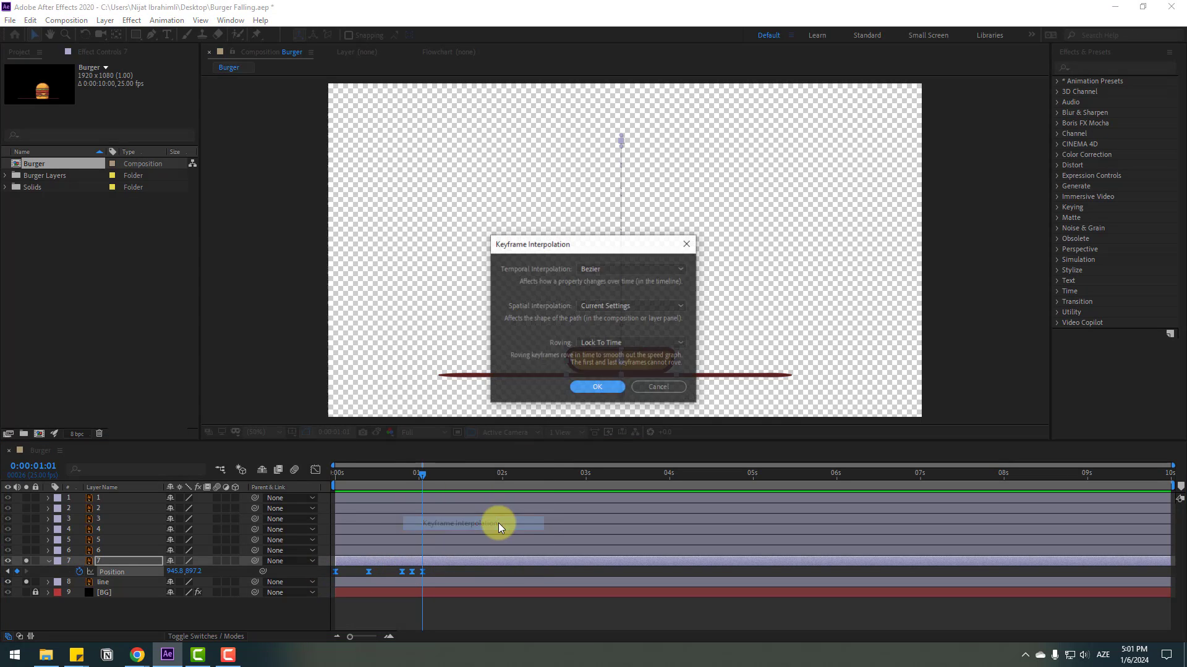
click(635, 305)
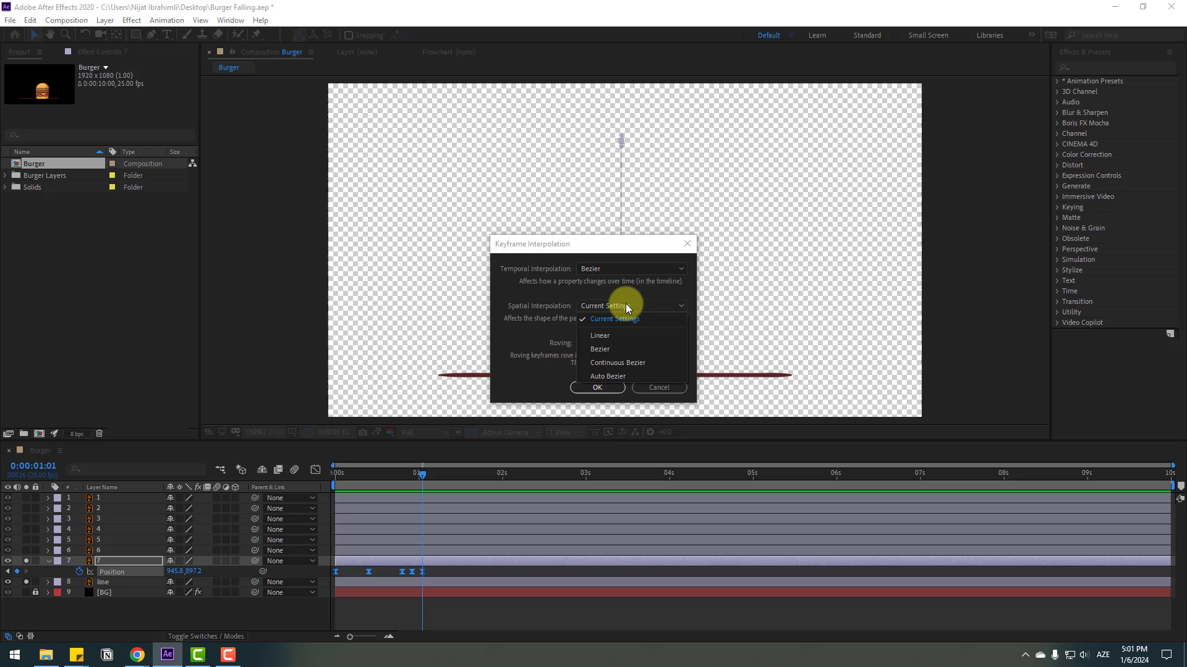
click(592, 339)
click(591, 390)
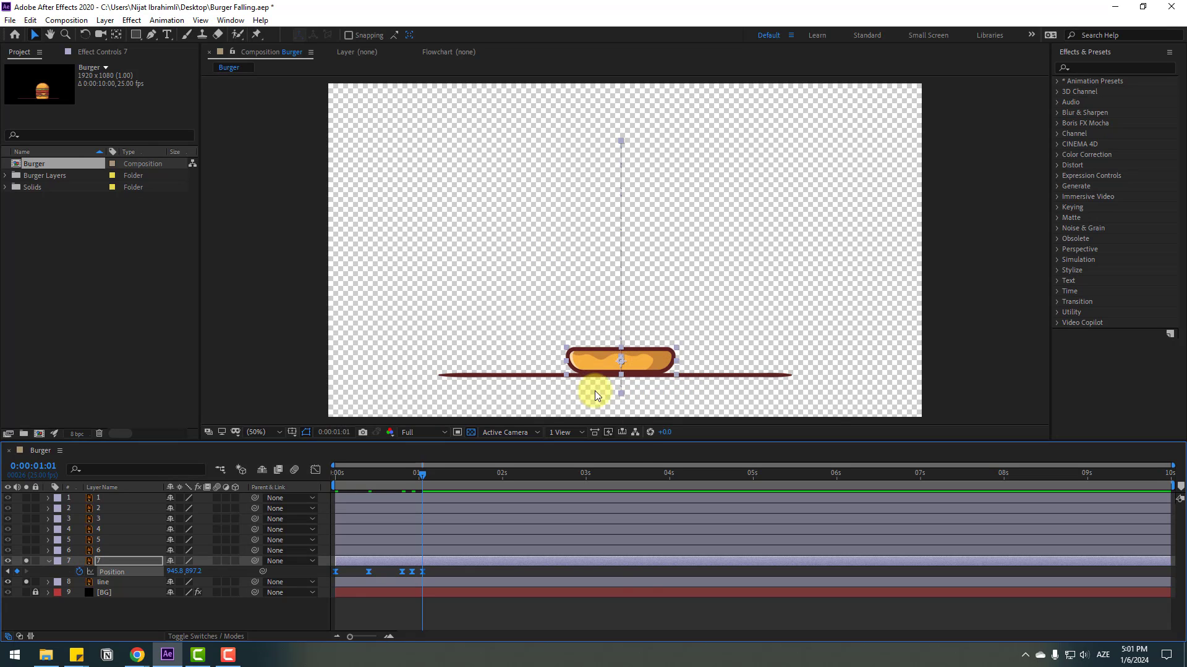
key(space)
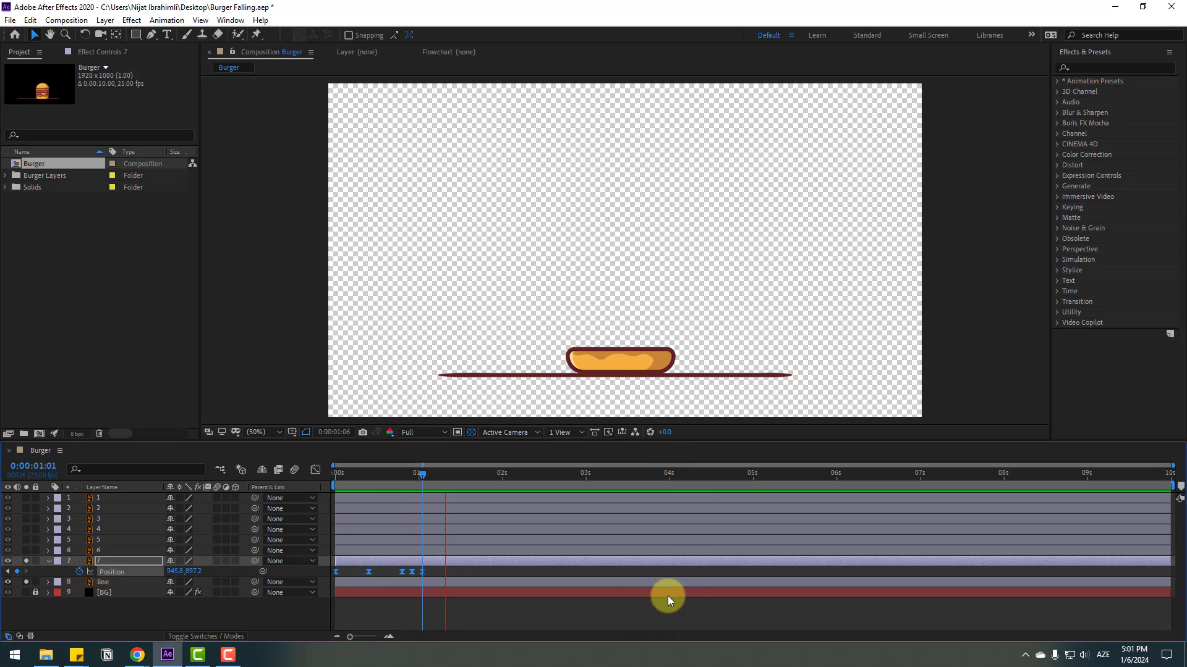
click(495, 614)
Lower the frame-23 Position keyframe to Y 890.2 for a subtler bounce
drag(420, 476, 410, 475)
click(411, 572)
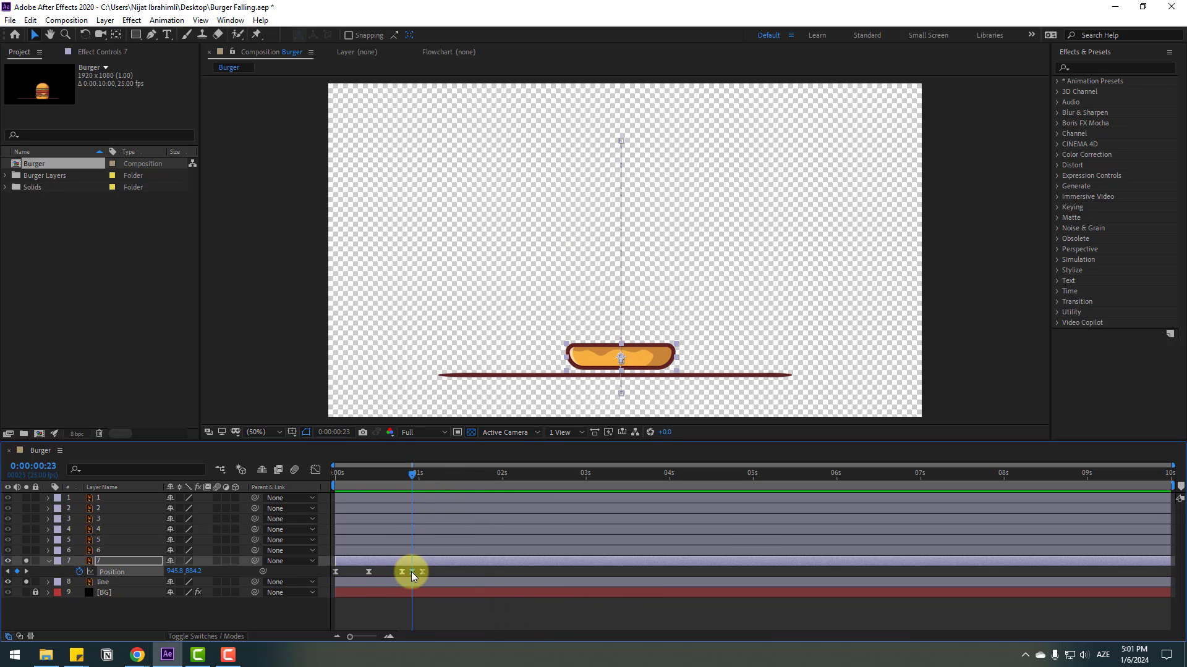
key(Down)
key(Down)
key(Down)
key(Down)
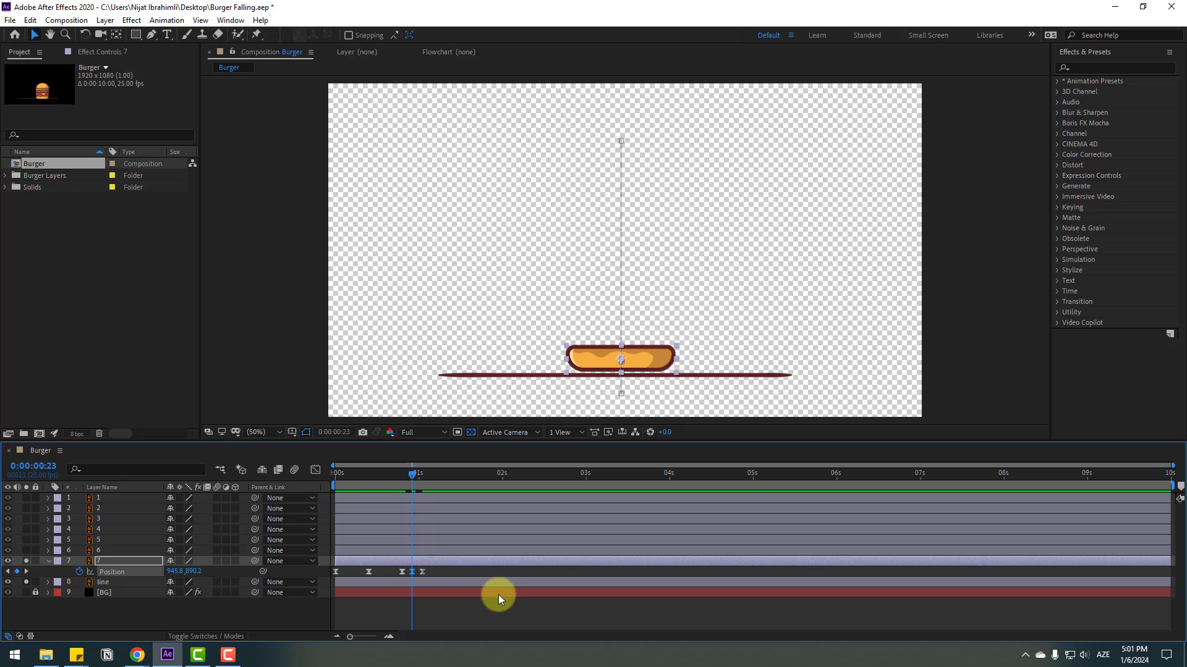
click(728, 610)
key(space)
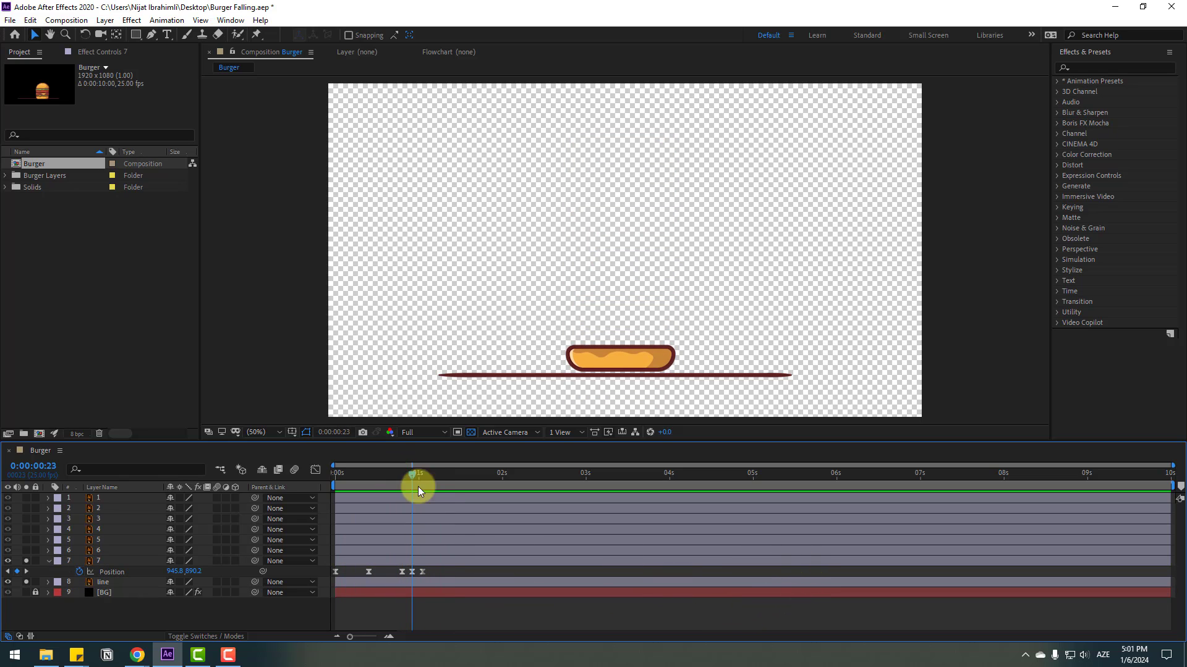
drag(432, 573, 328, 565)
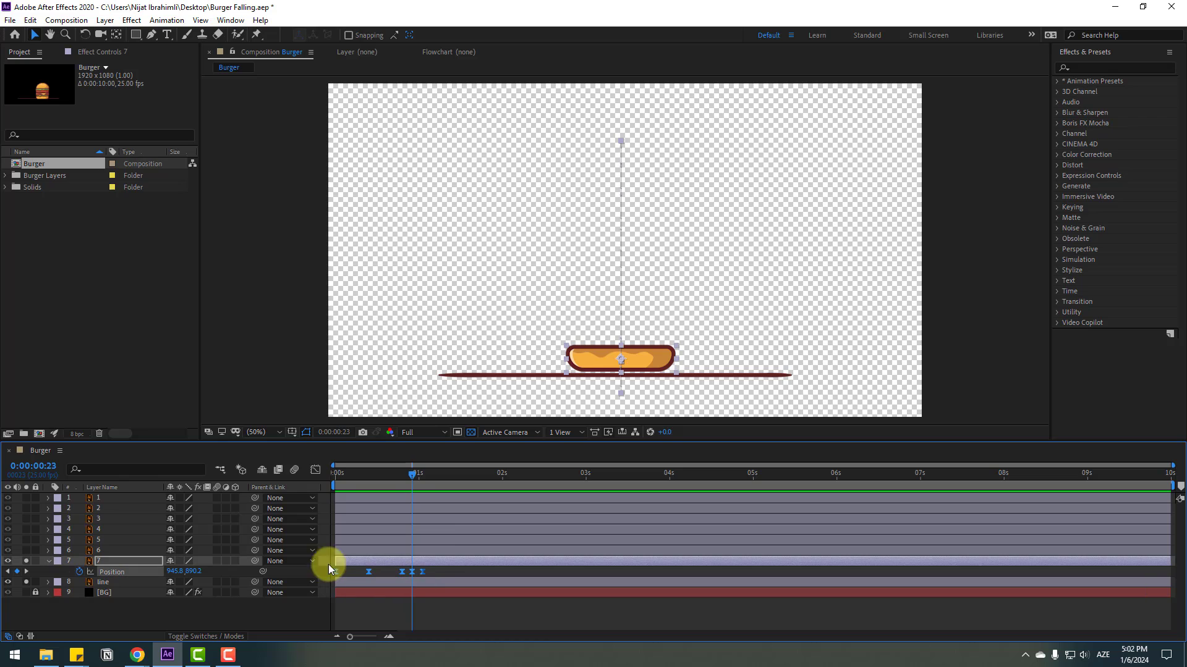
In the Graph Editor, drag the 10f keyframe's handle so speed ramps sharply into landing
click(316, 470)
click(379, 475)
drag(377, 474, 351, 476)
scroll(389, 562, up, 5)
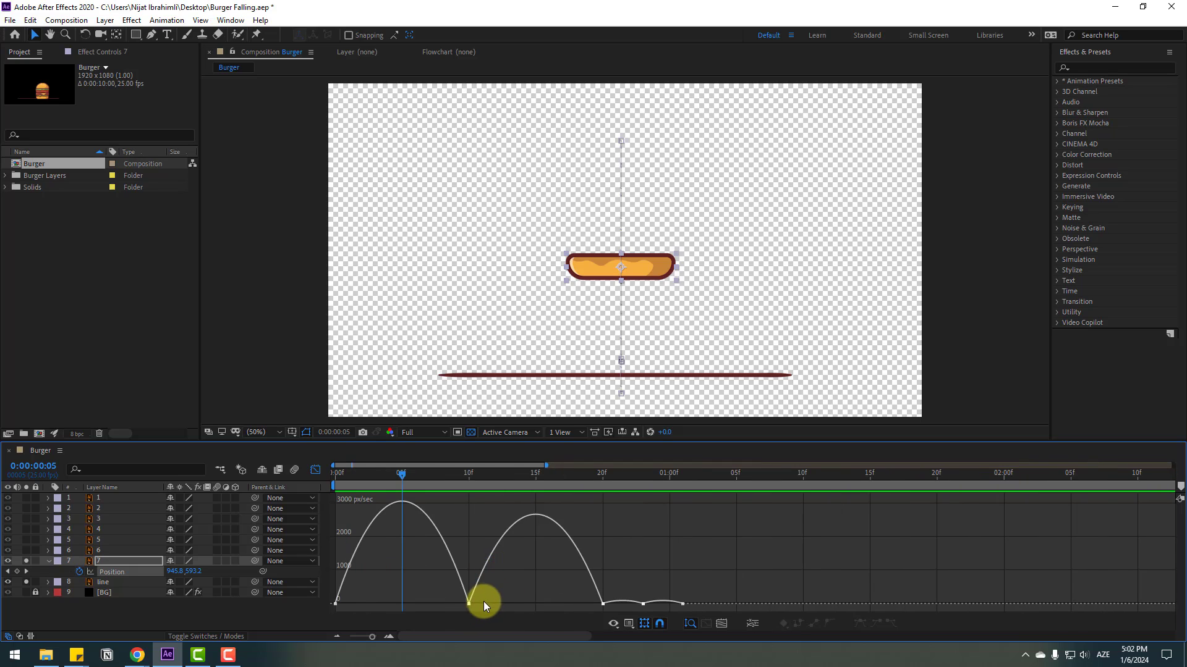
drag(483, 602, 405, 604)
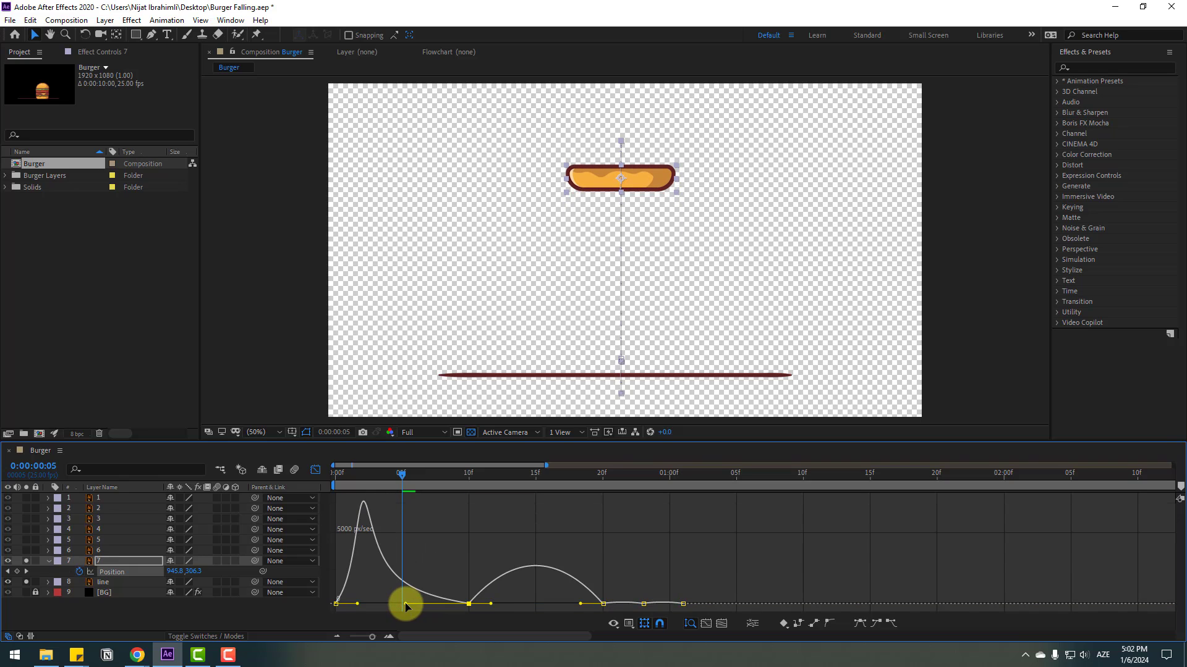
drag(490, 604, 543, 605)
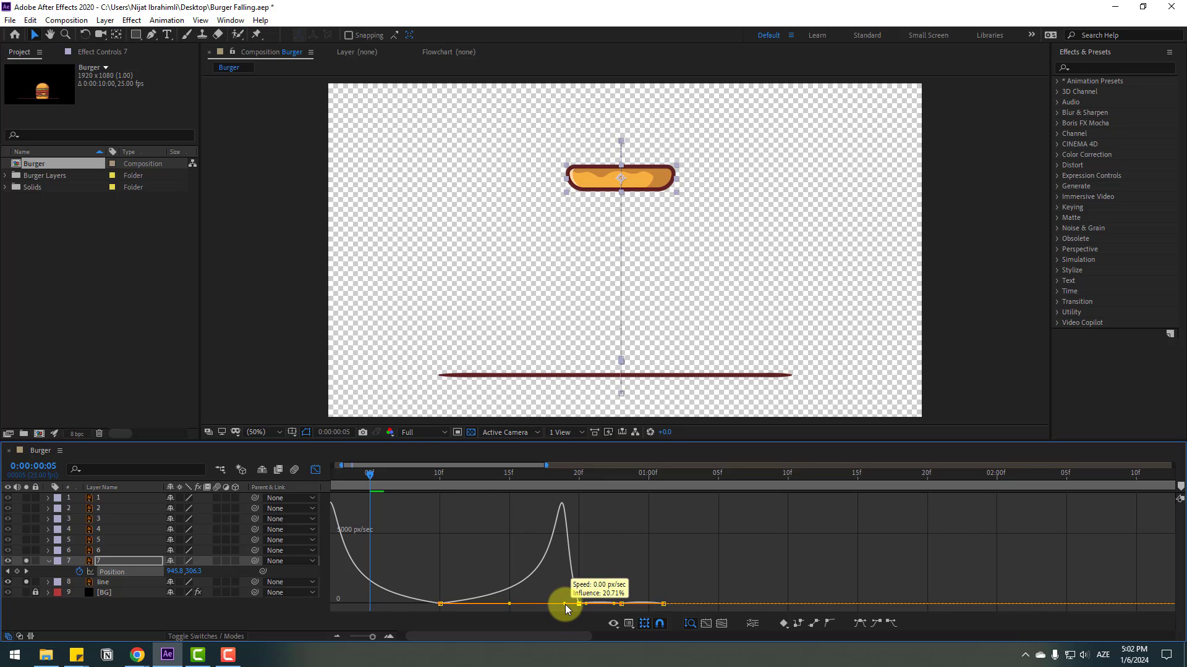
key(minus)
key(space)
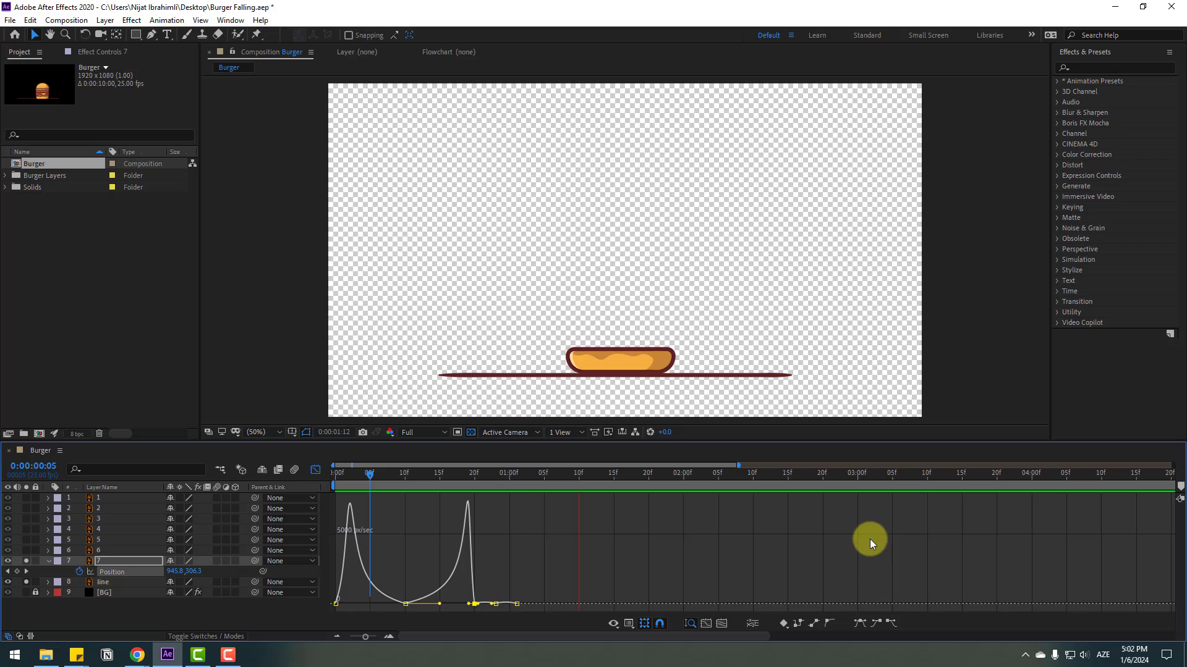
key(space)
Back in the layer timeline at frame 0, show the bun's Rotation property
click(315, 470)
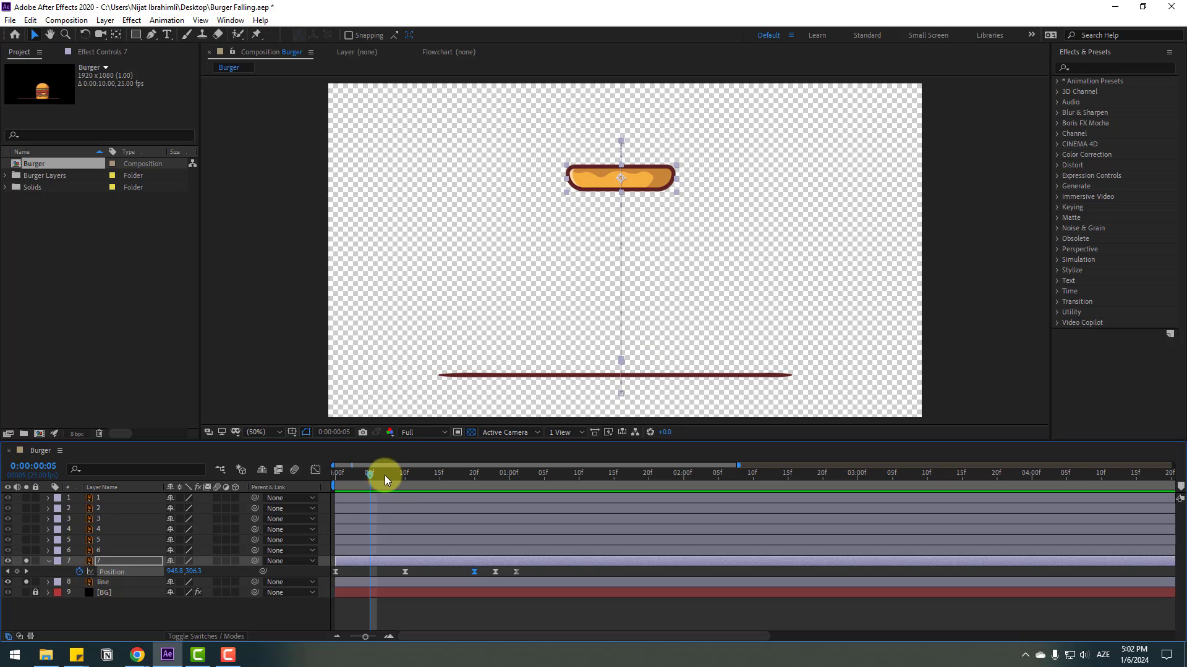
drag(385, 481, 334, 476)
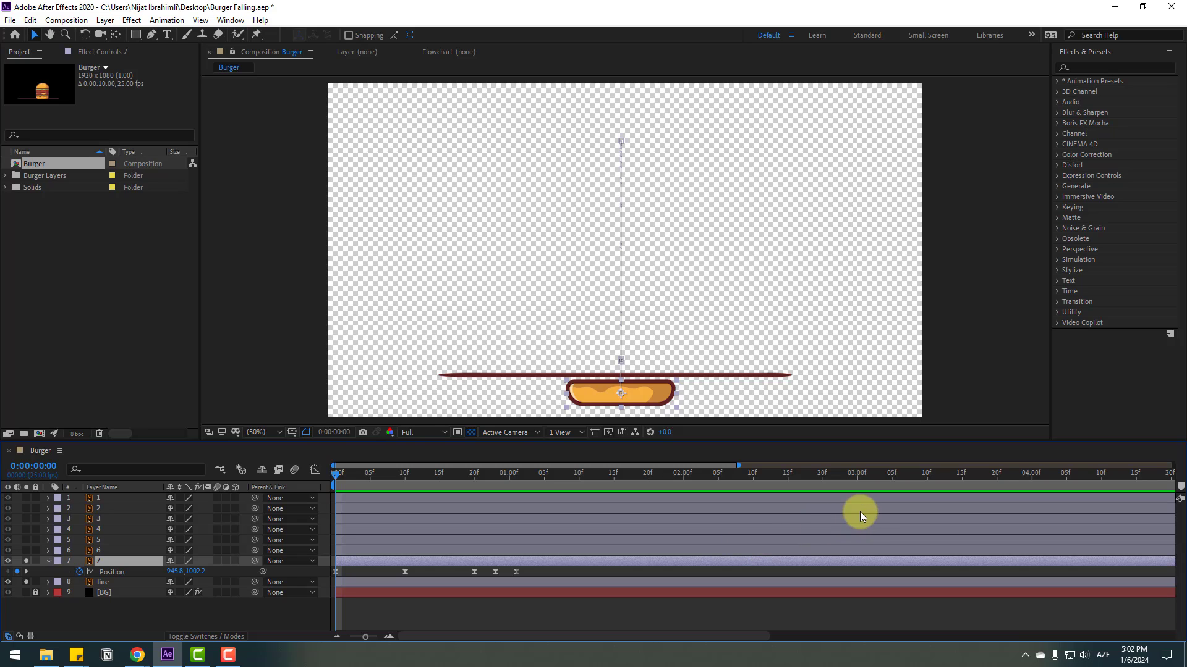
key(shift+r)
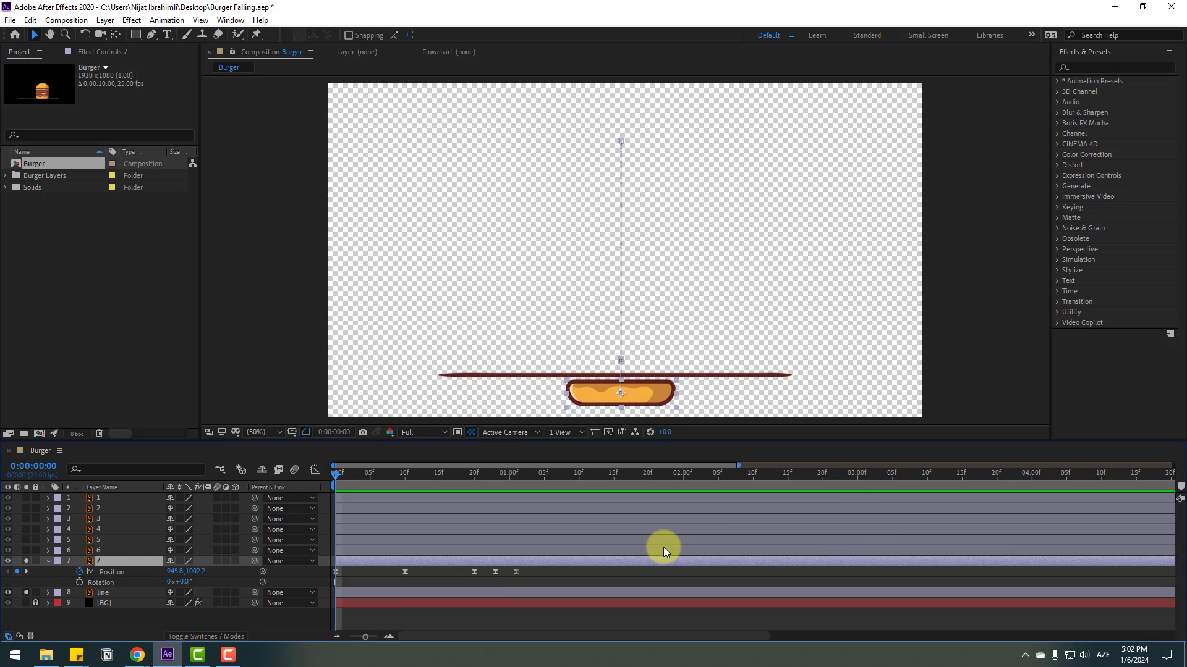
Keyframe the bun's Rotation at -6° on frame 0 and 3° on frame 10
click(79, 582)
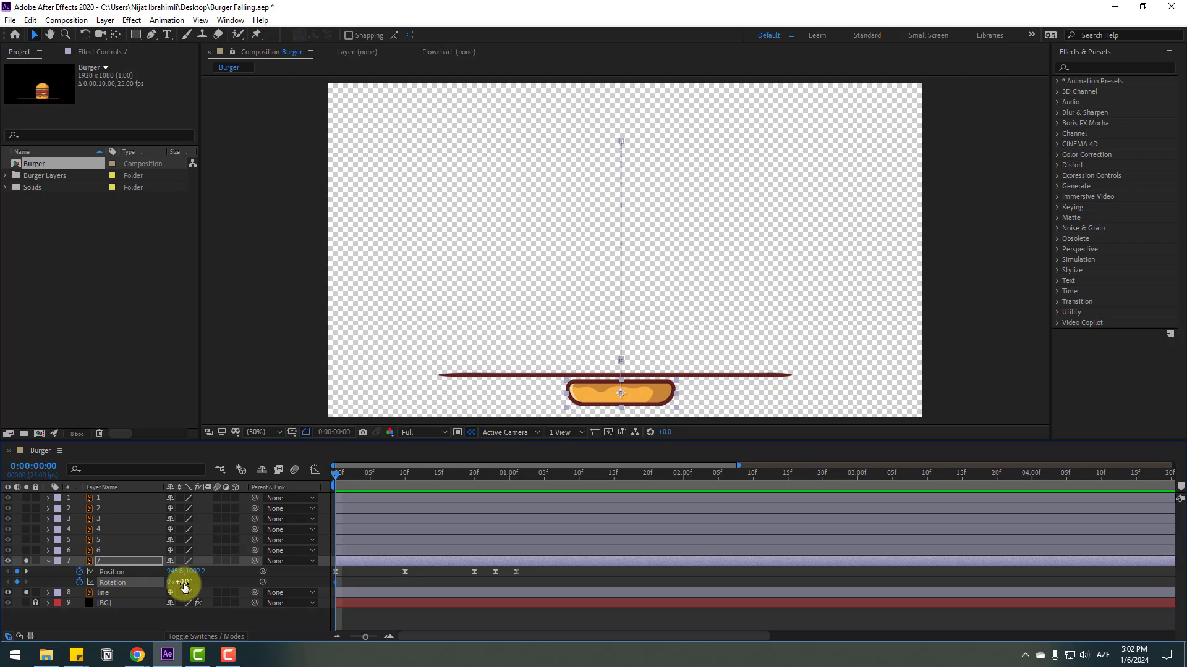
click(185, 585)
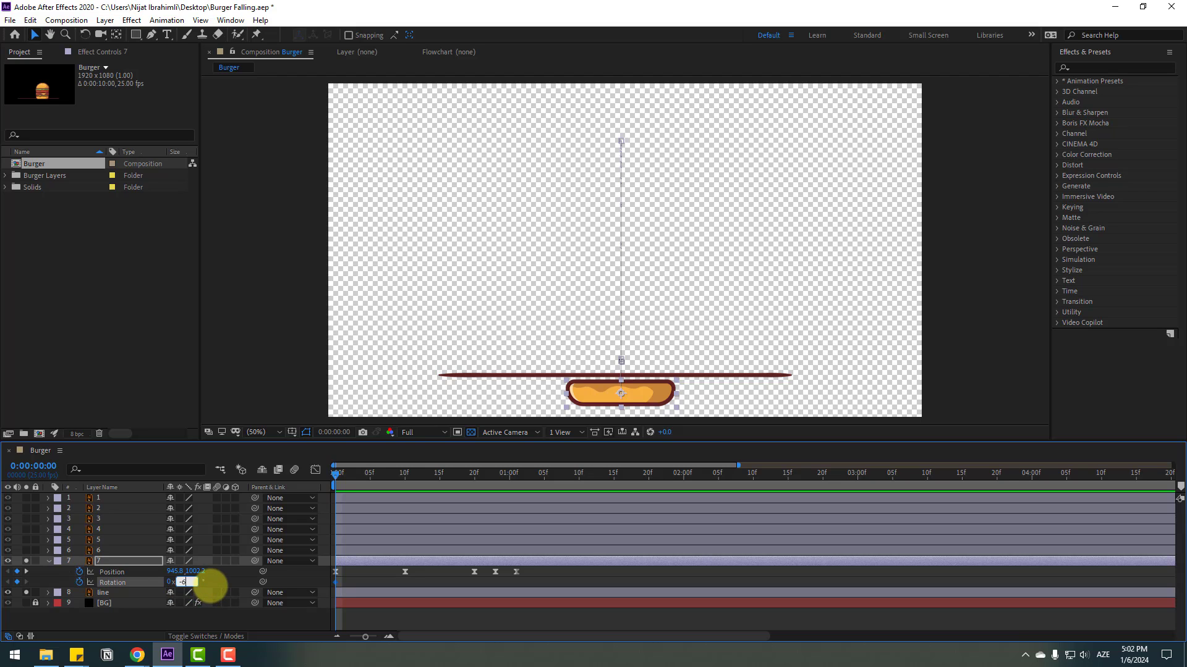
text(-6)
key(Return)
drag(343, 473, 405, 487)
click(184, 583)
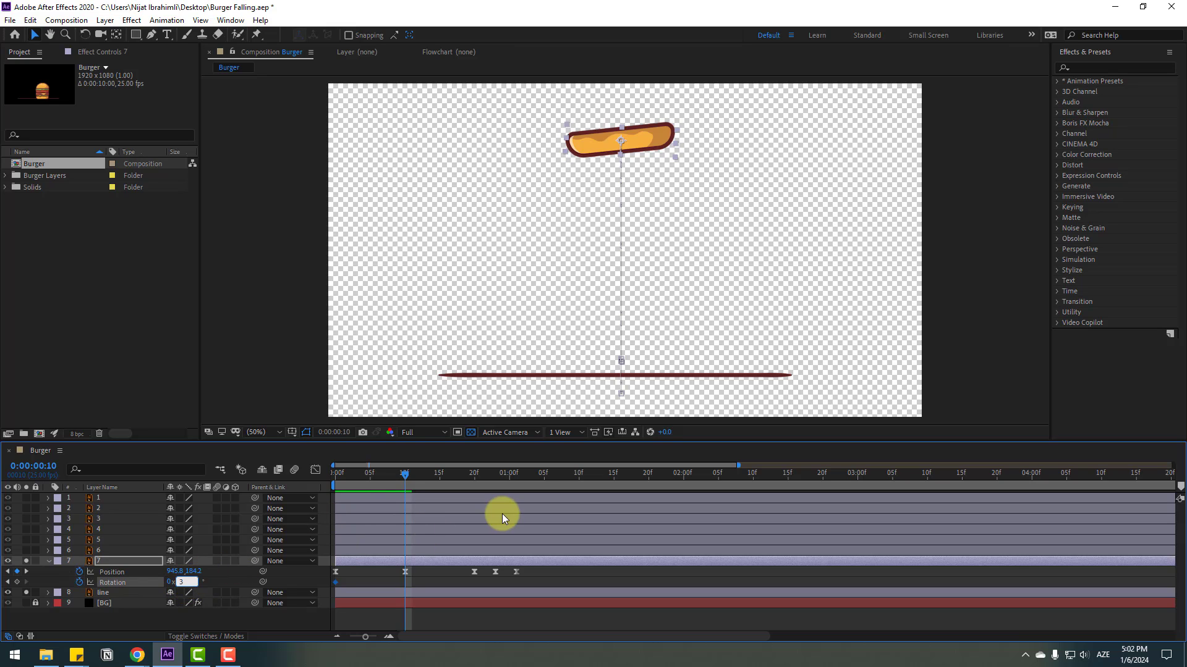
text(3)
key(Return)
Add Rotation keyframes of -1° at frame 20 and 0° at frame 23
drag(416, 475, 482, 481)
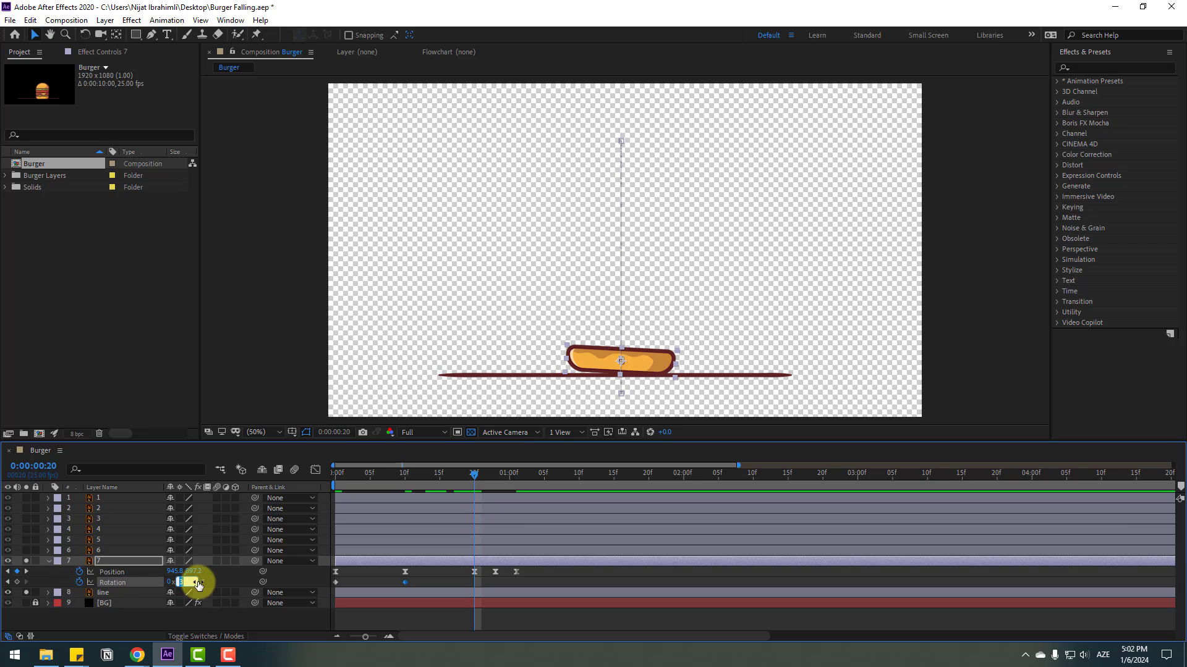
text(-1)
key(Return)
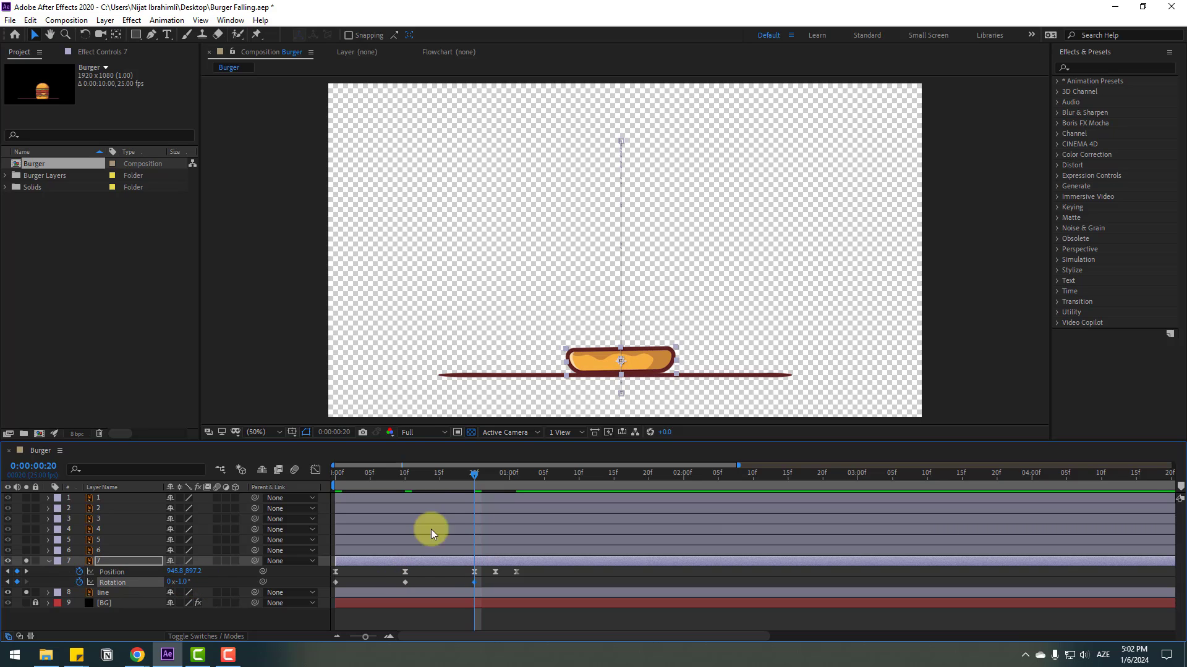
drag(480, 477, 495, 483)
click(179, 582)
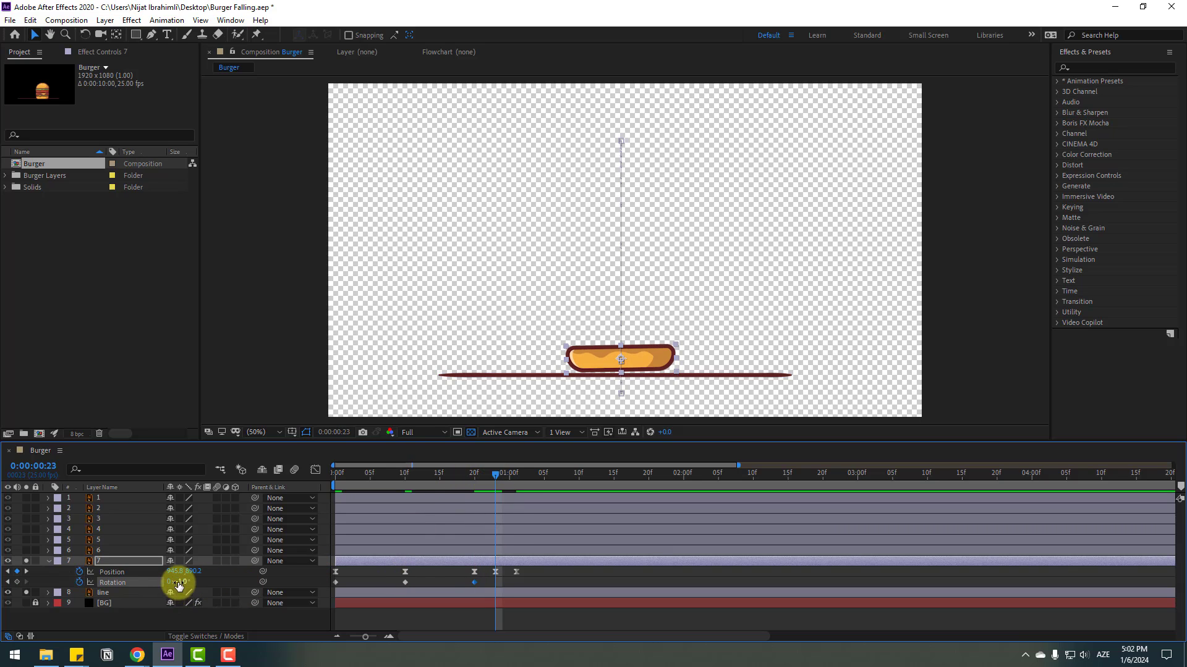
text(0)
key(Return)
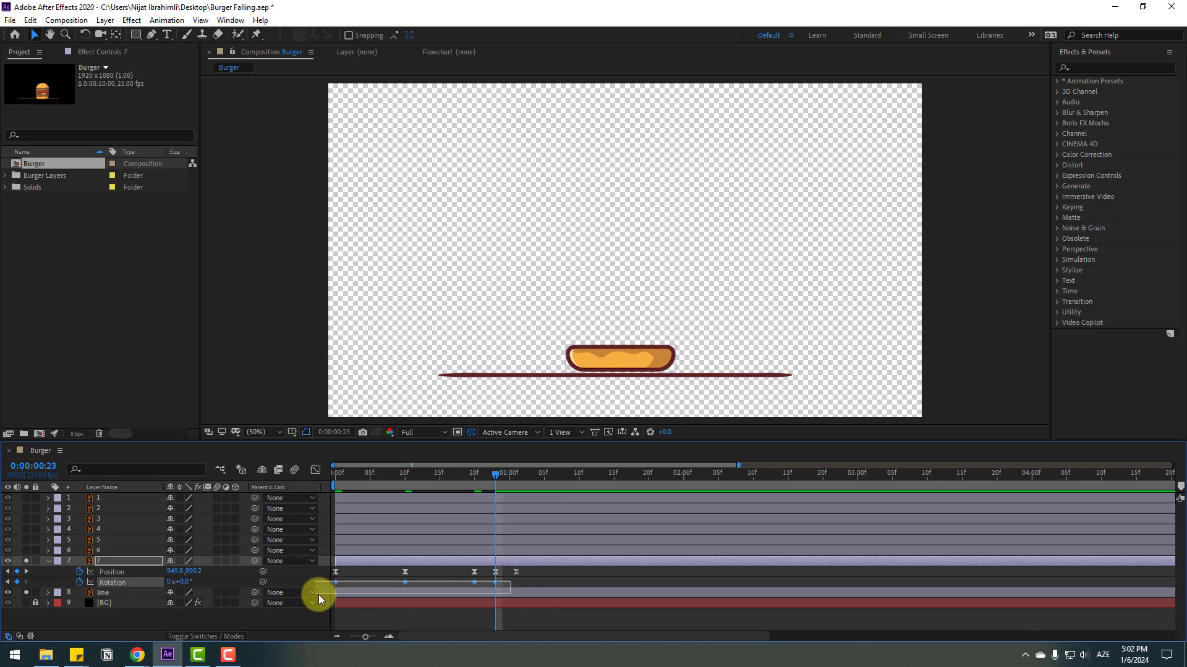
Apply Easy Ease to the rotation keyframes and return to the start
right_click(337, 582)
mouse_move(371, 574)
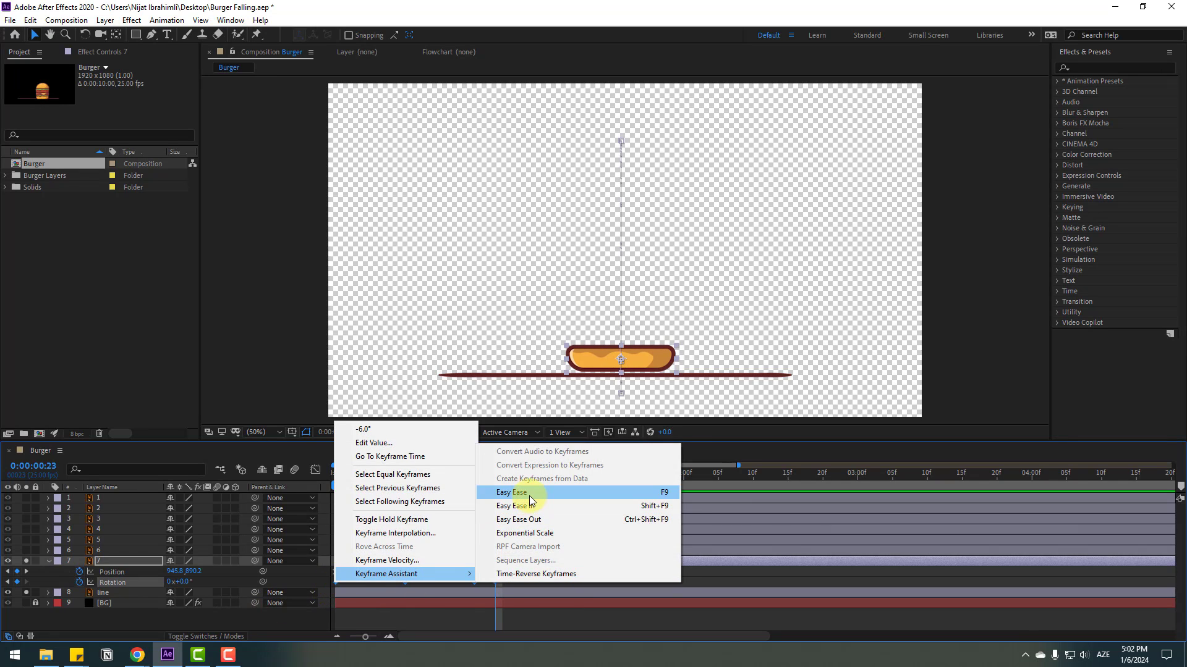
click(504, 493)
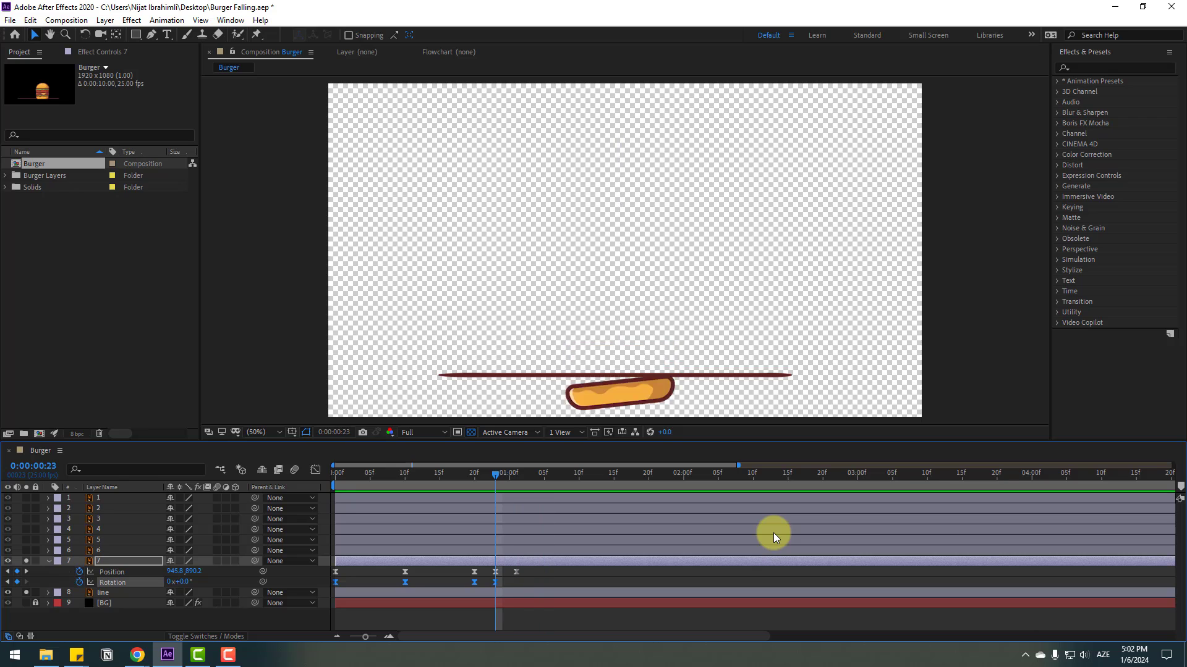
key(space)
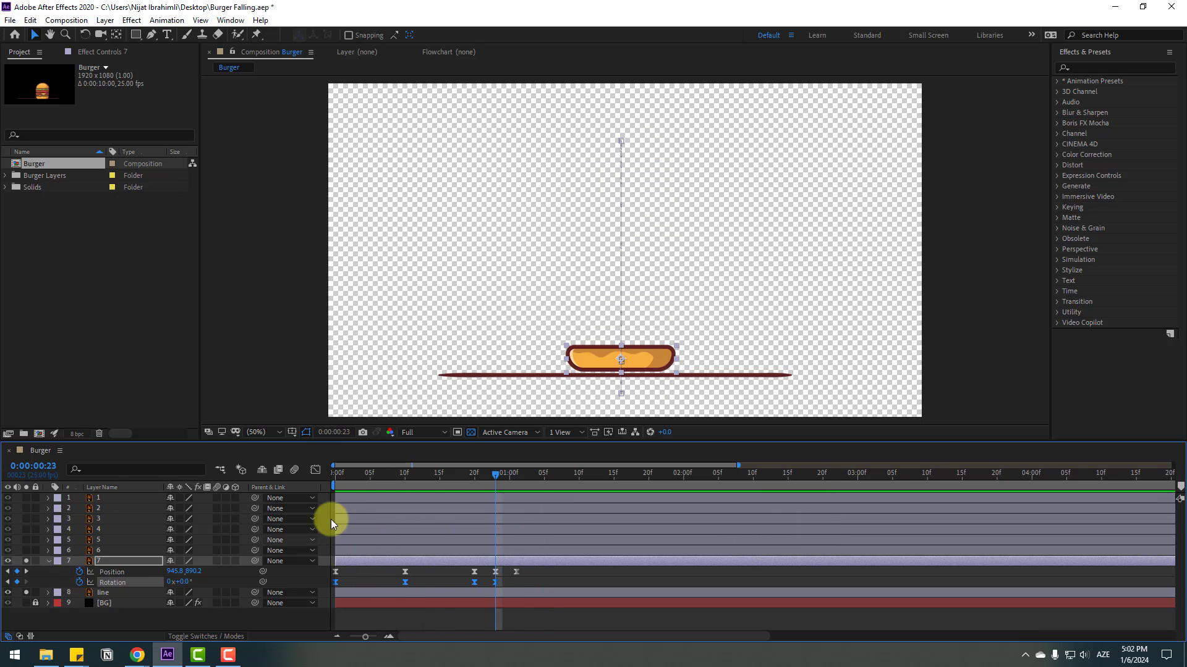
key(Home)
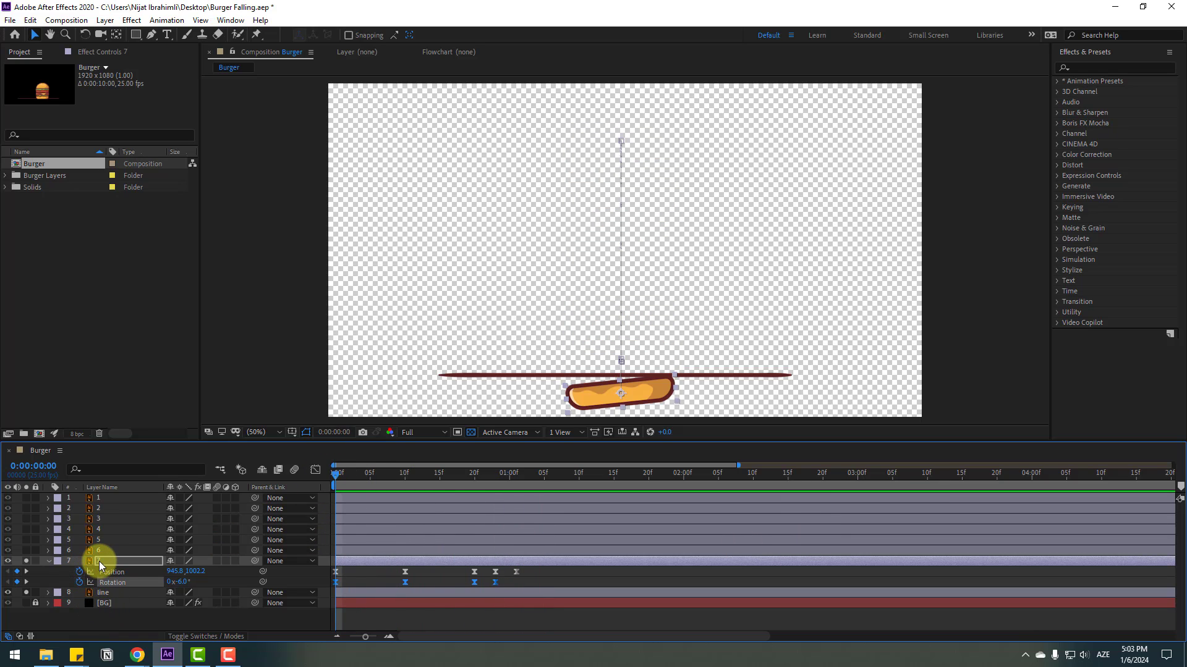
click(476, 587)
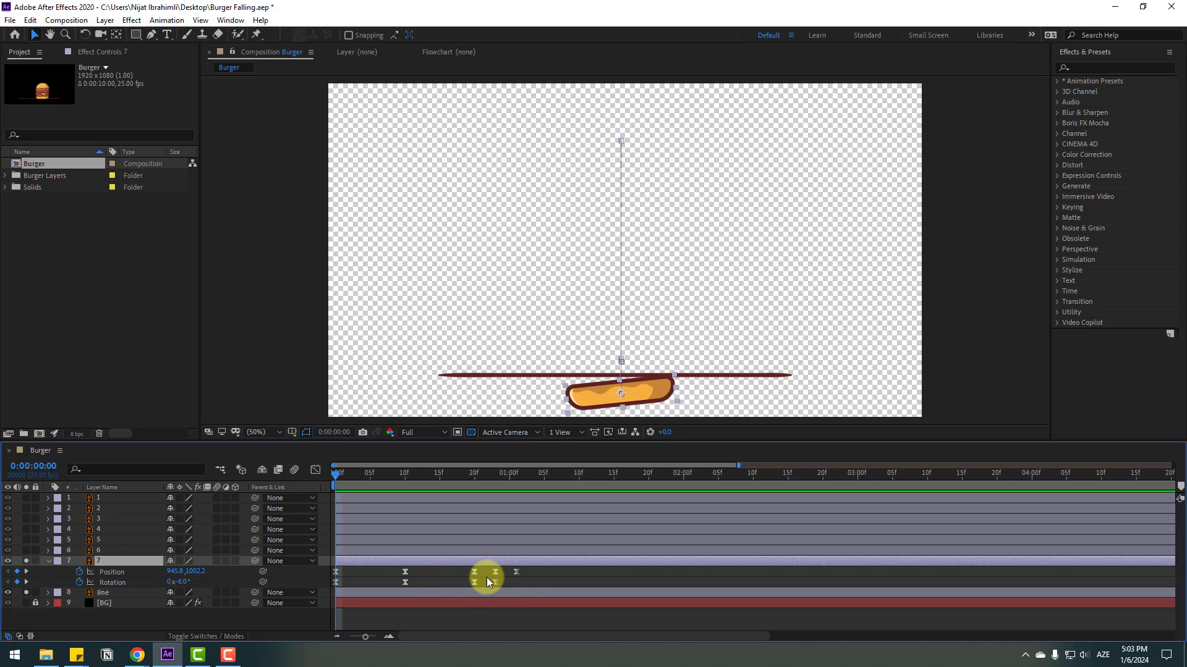
key(shift+s)
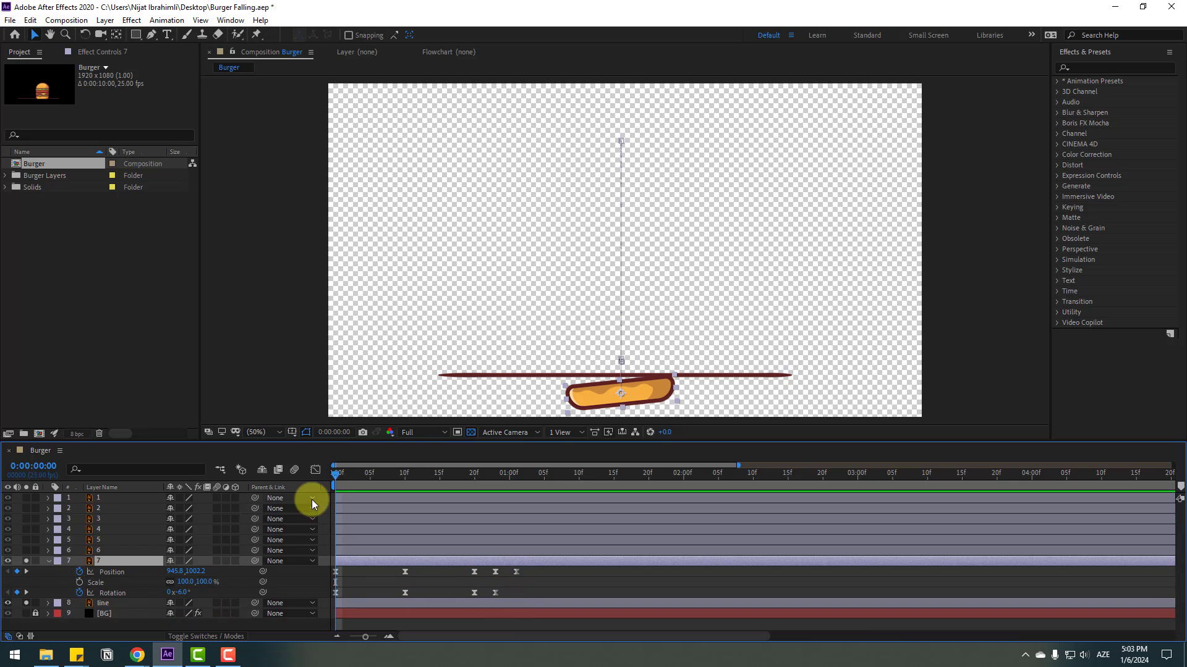
Keyframe layer 7's Scale from 0% at frame 0 to 100% at frame 5
click(184, 582)
text(0)
key(Return)
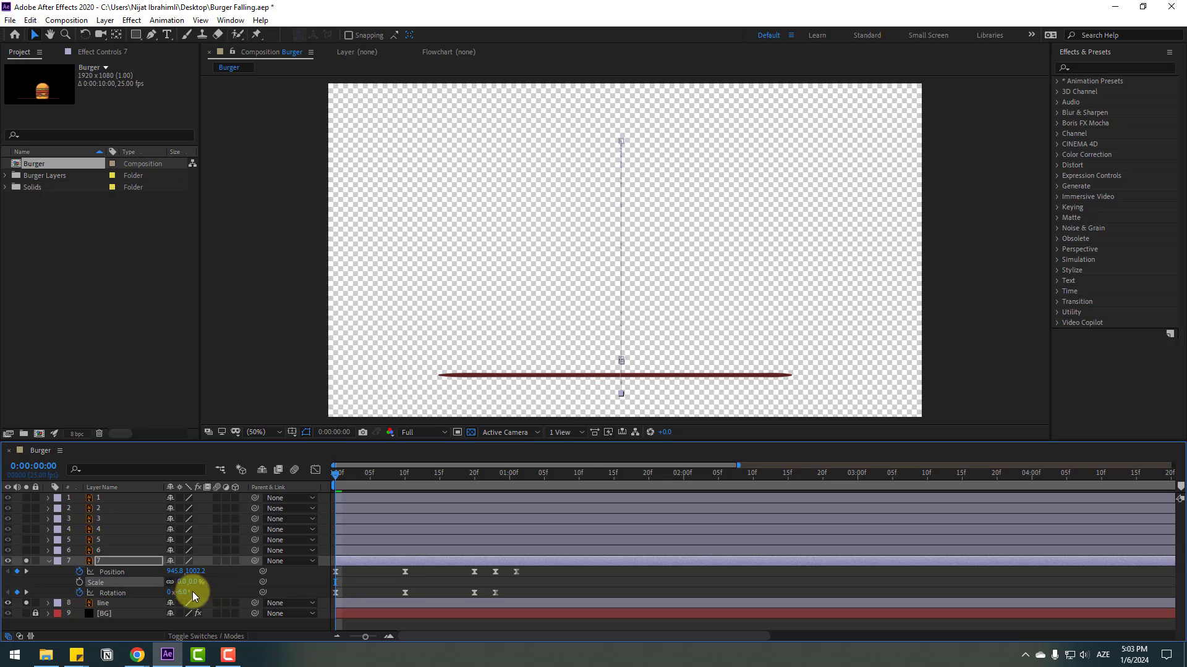
drag(340, 477, 370, 477)
click(184, 582)
text(1)
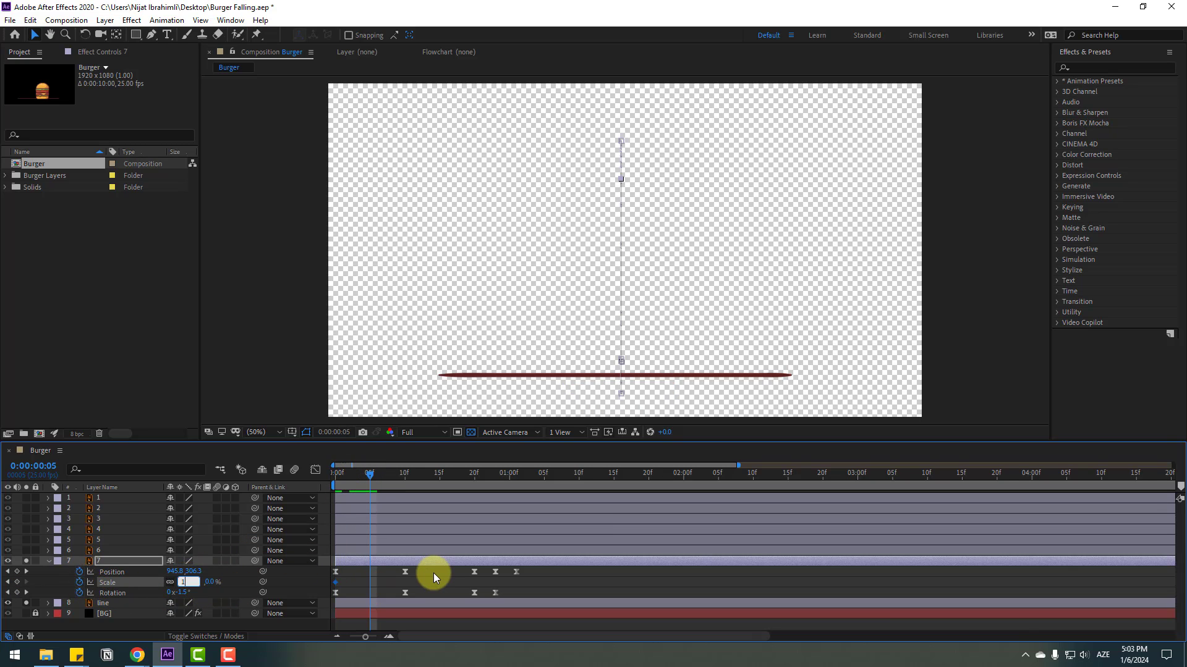
key(Return)
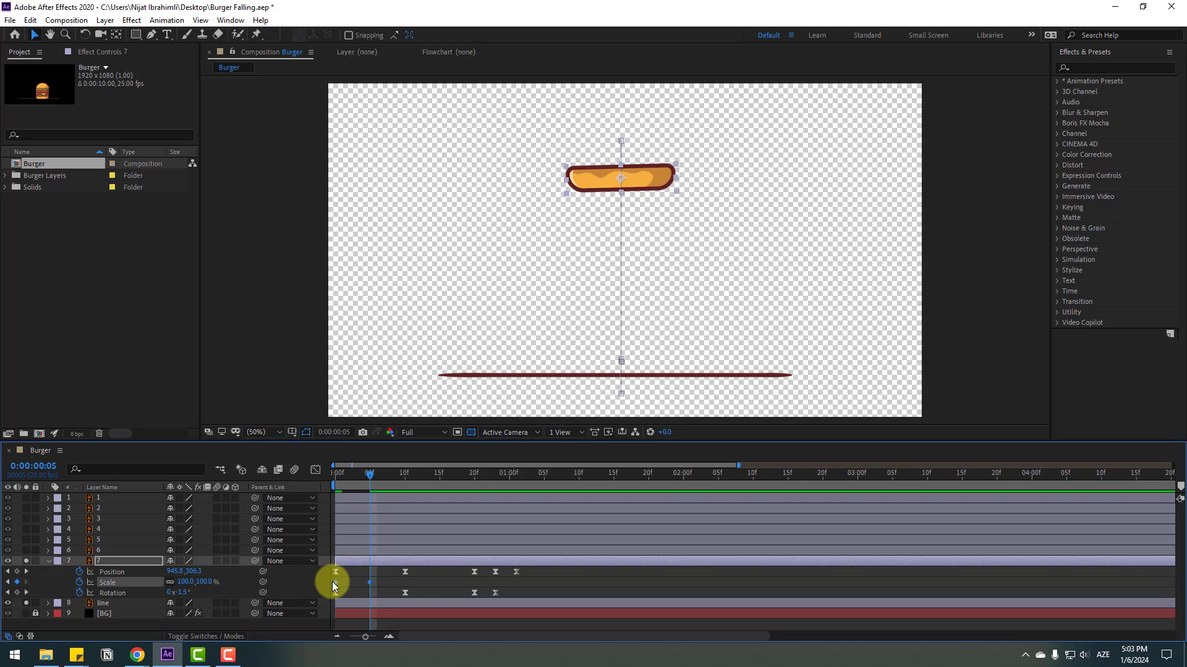
Apply Easy Ease to the scale keyframes and preview the pop-in
right_click(339, 581)
mouse_move(343, 574)
click(508, 496)
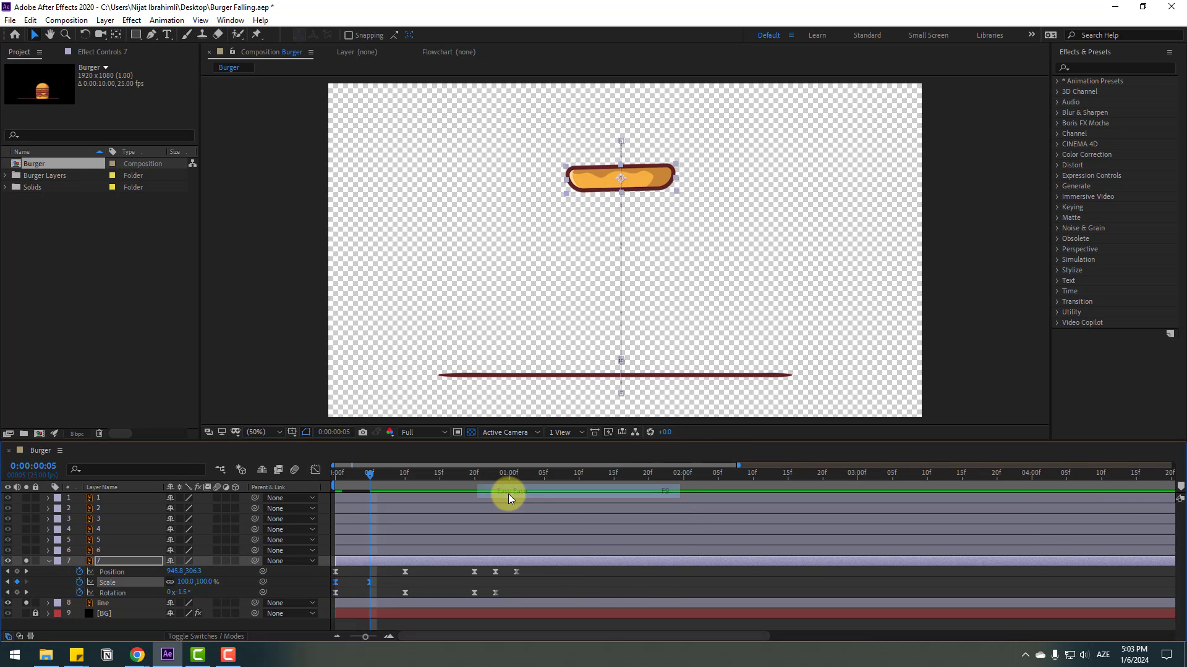
key(space)
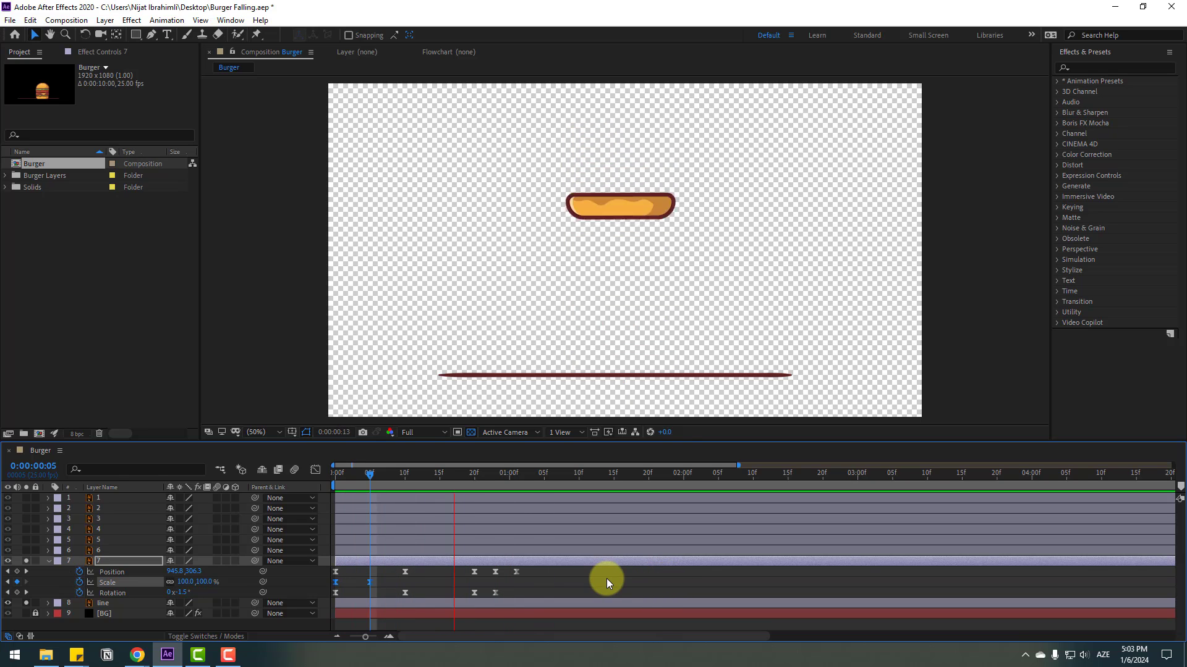
key(space)
Move the 100% scale keyframe one frame earlier and collapse layer 7's properties
click(405, 606)
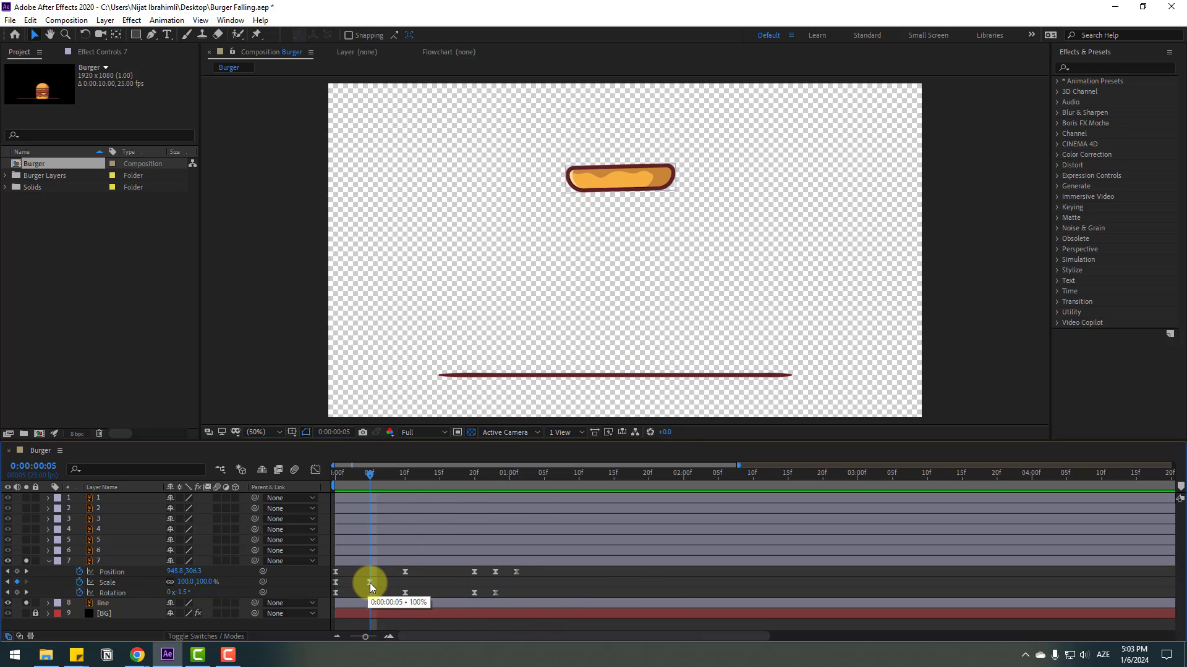
drag(369, 583, 355, 583)
key(space)
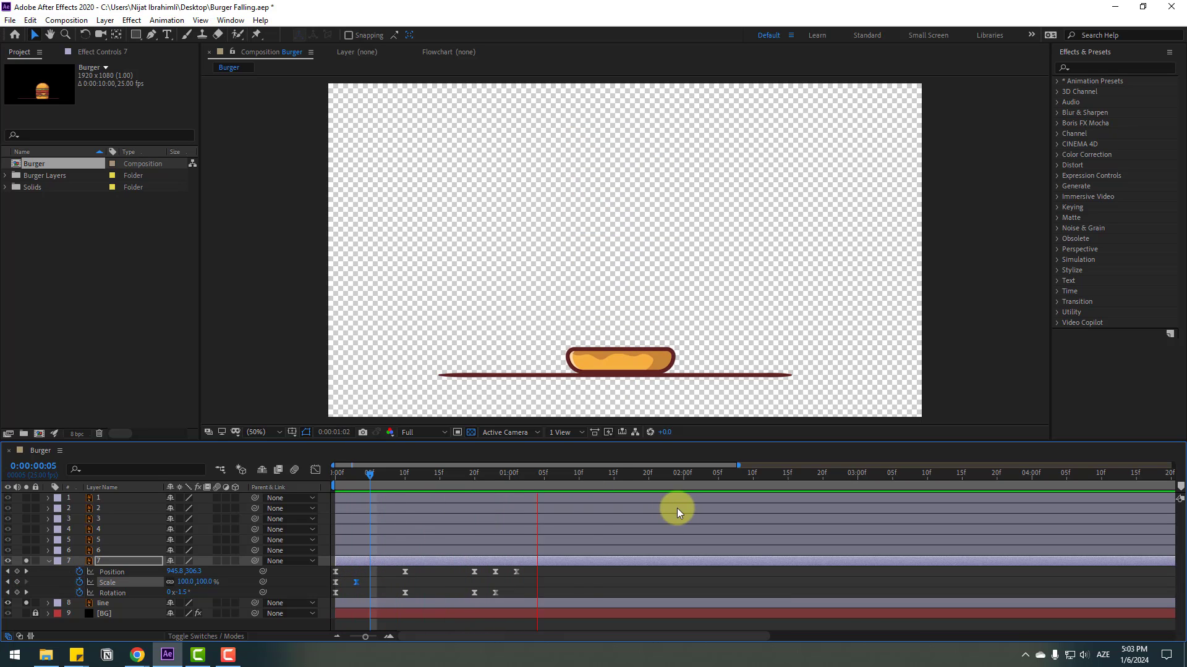
key(space)
drag(534, 571, 337, 601)
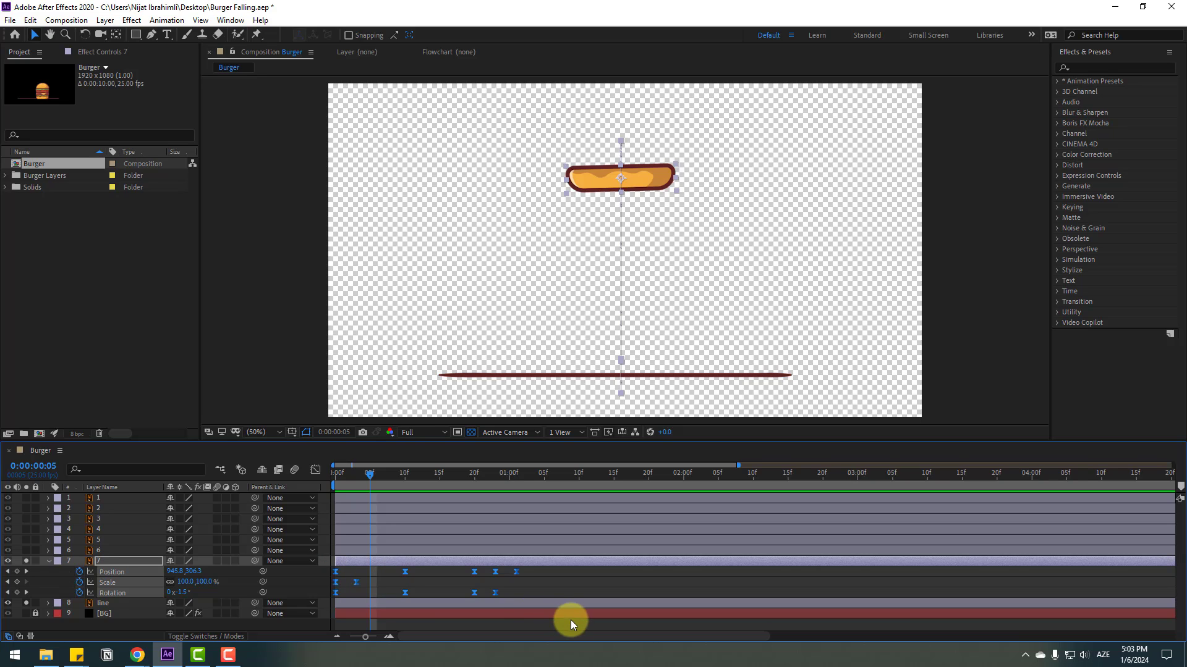
click(49, 561)
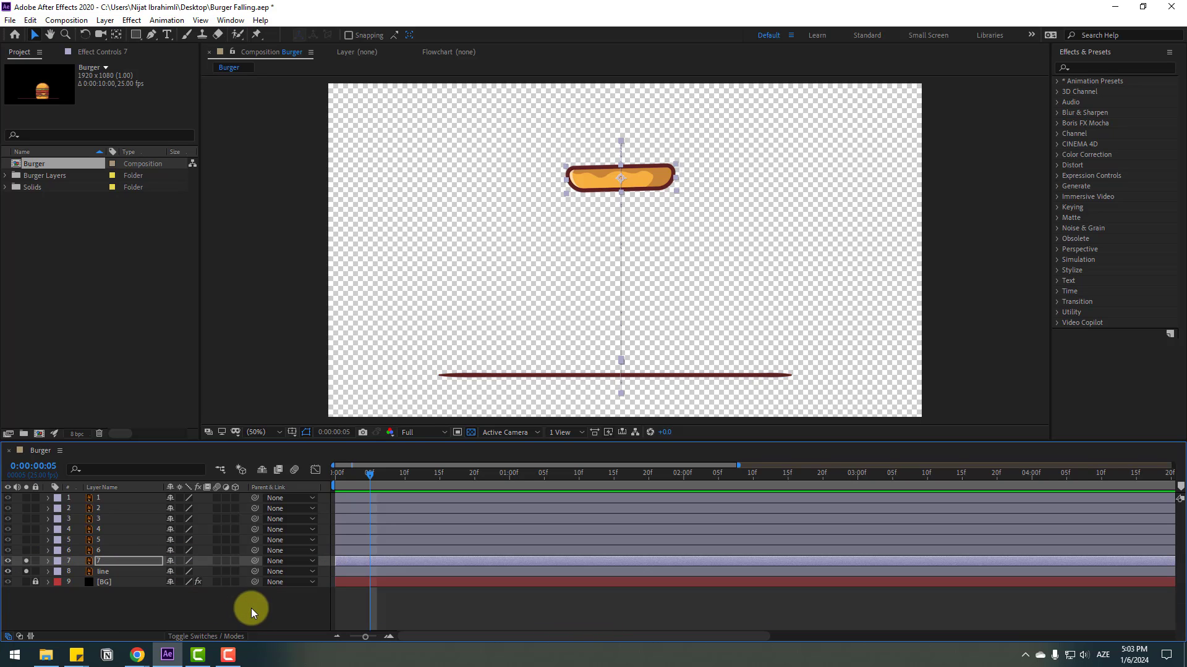
Select and solo layer 6, then preview the lettuce falling from the start
click(102, 554)
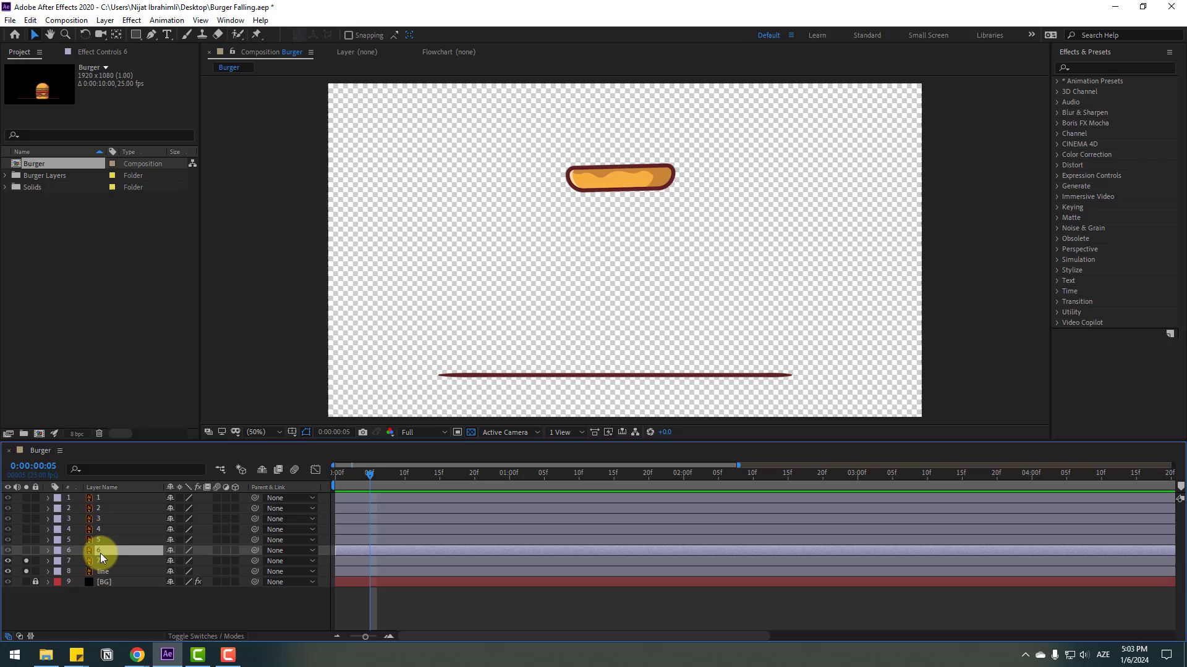
click(26, 551)
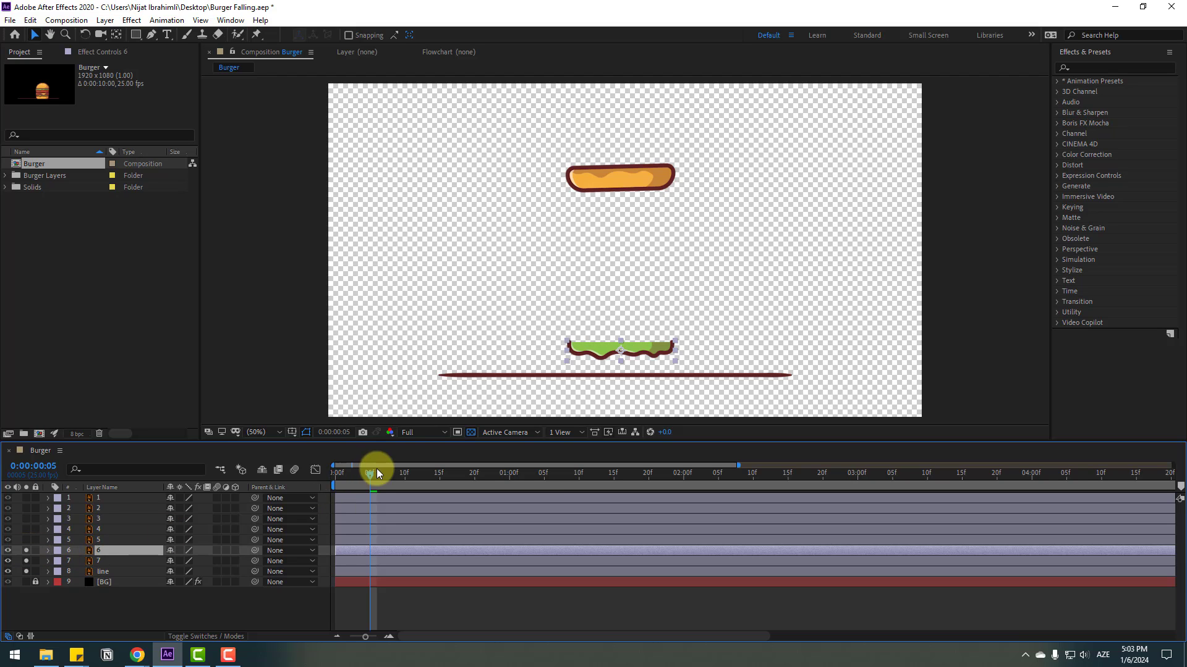
drag(377, 468, 328, 478)
key(Return)
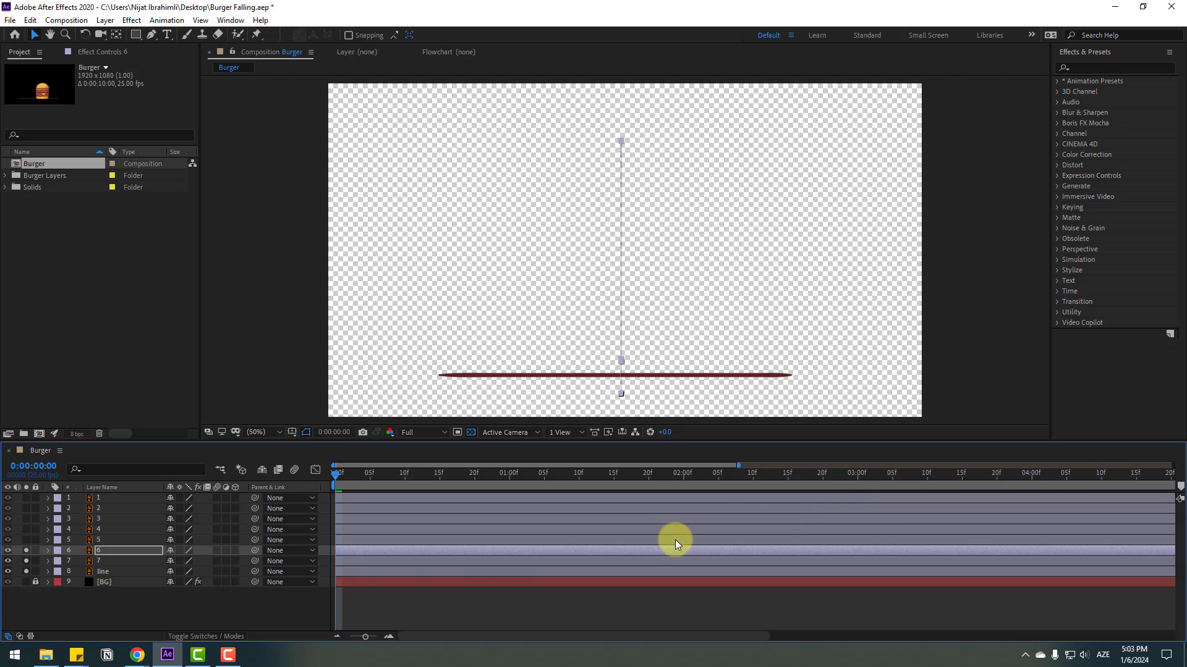
key(space)
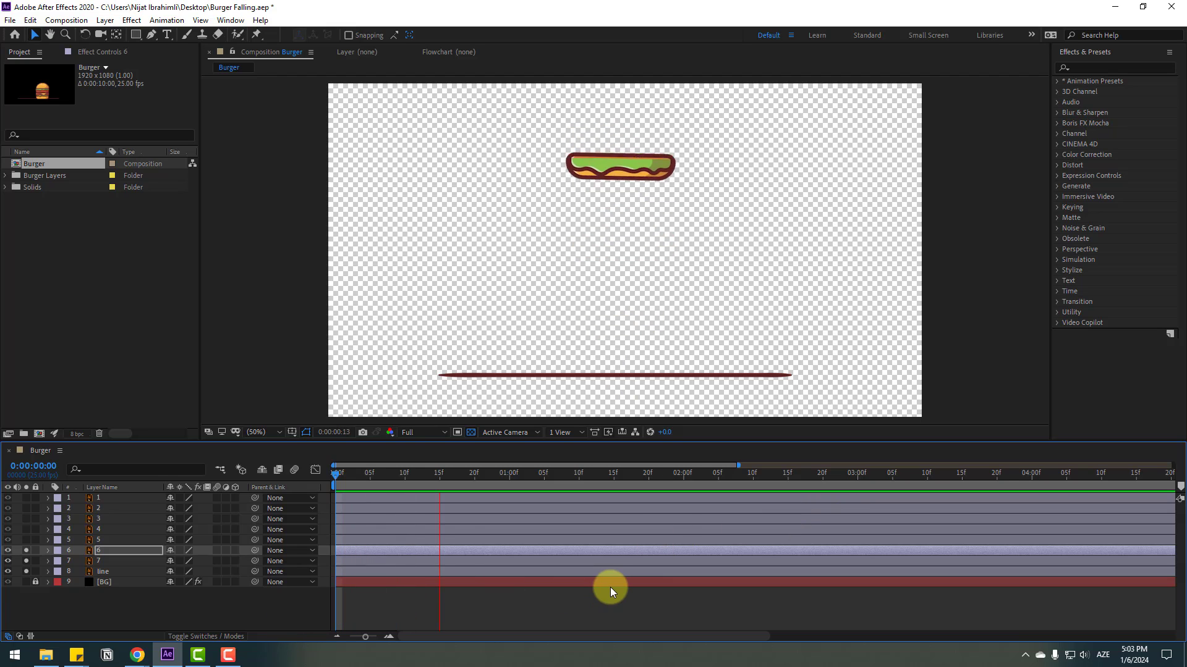
key(space)
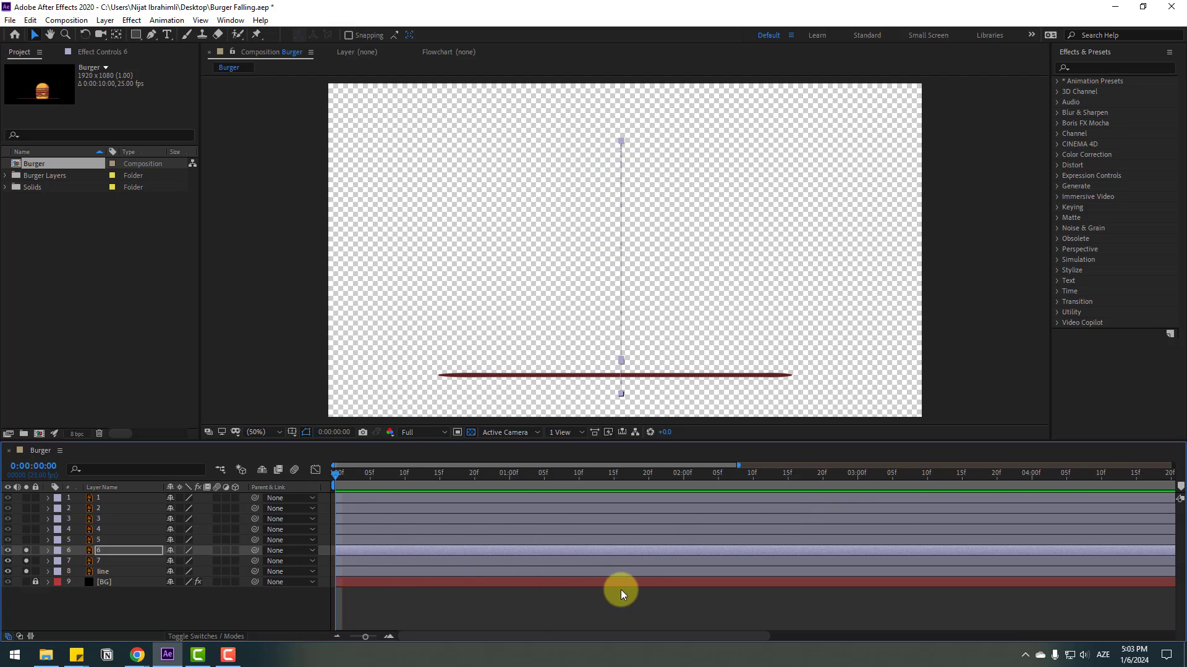
At 0:00:01:01, raise the lettuce's landing to Y 839.2 on top of the bun
click(98, 550)
key(p)
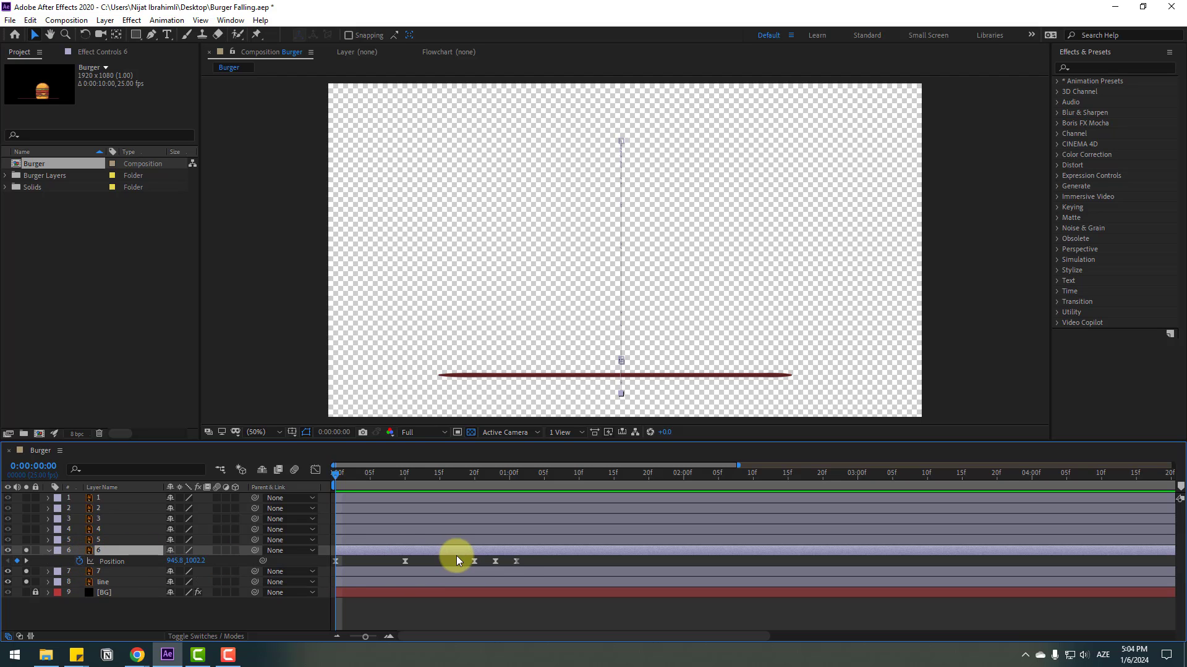
drag(526, 564, 353, 553)
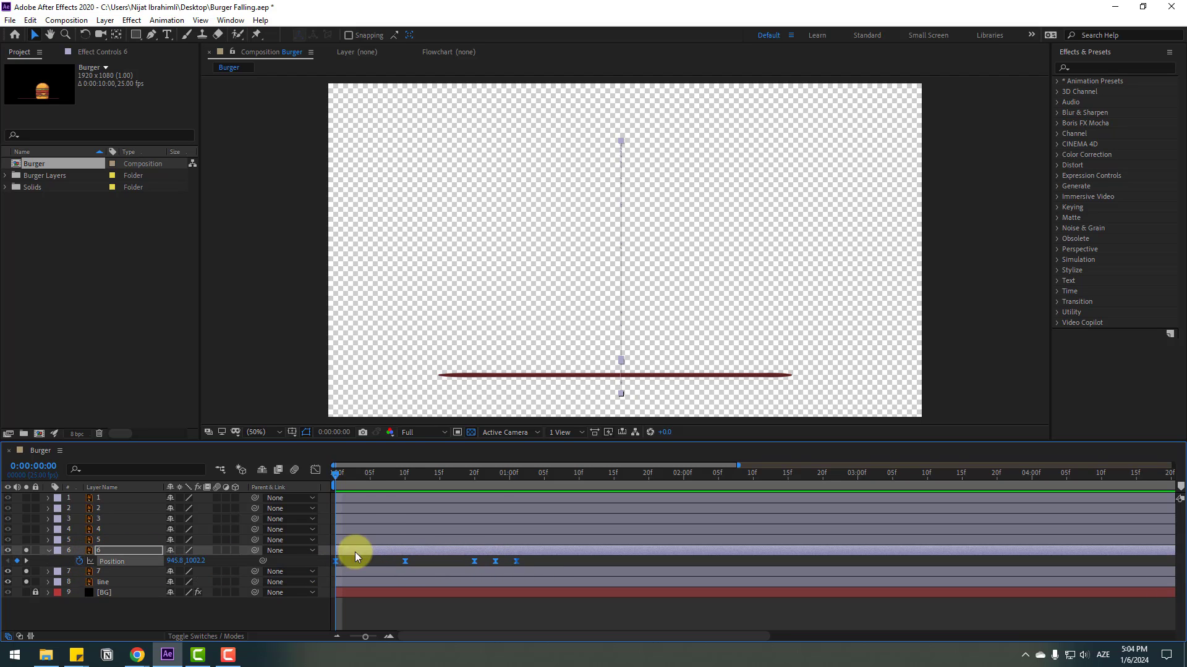
drag(355, 470, 516, 474)
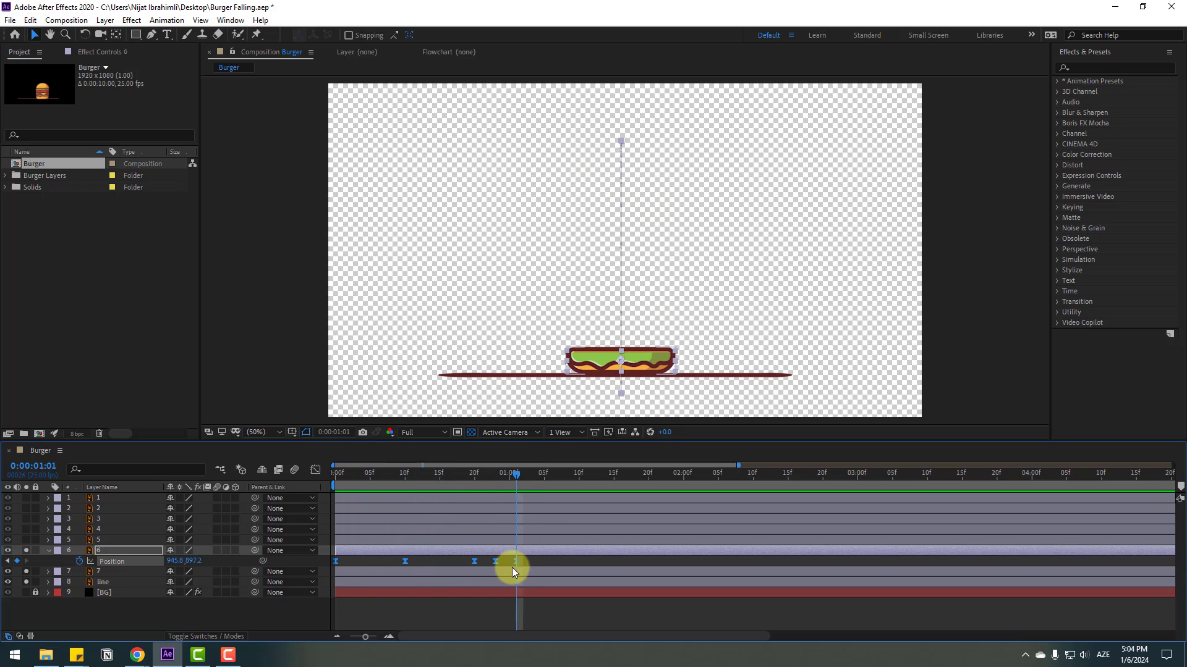
drag(192, 561, 159, 562)
key(space)
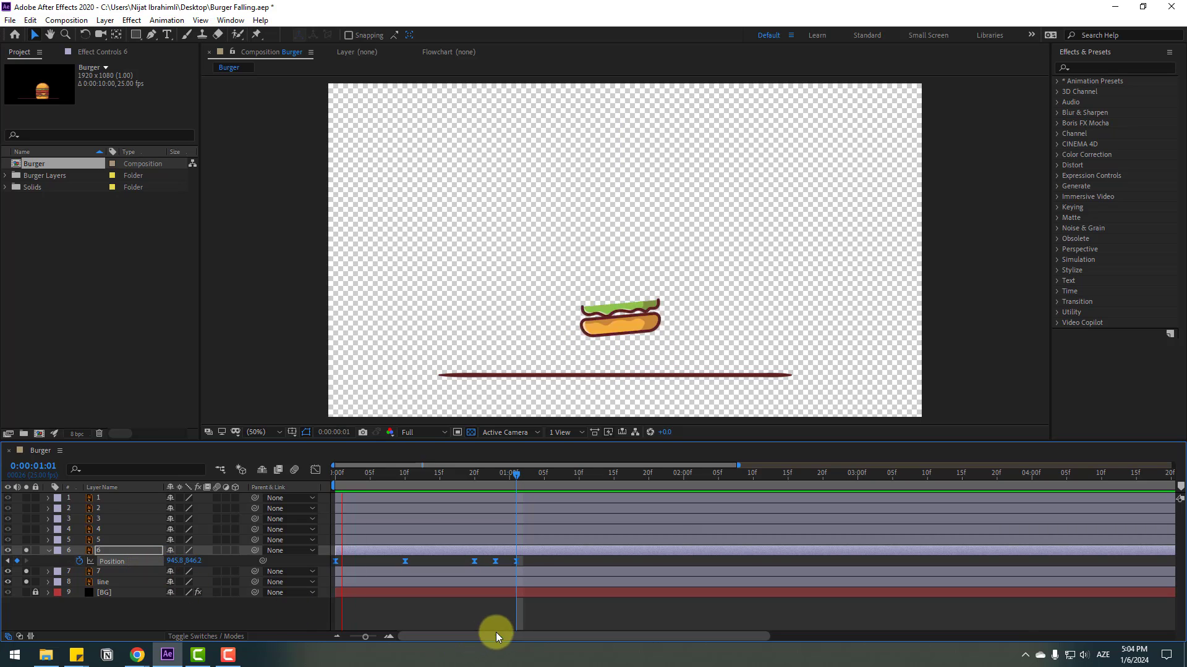
key(space)
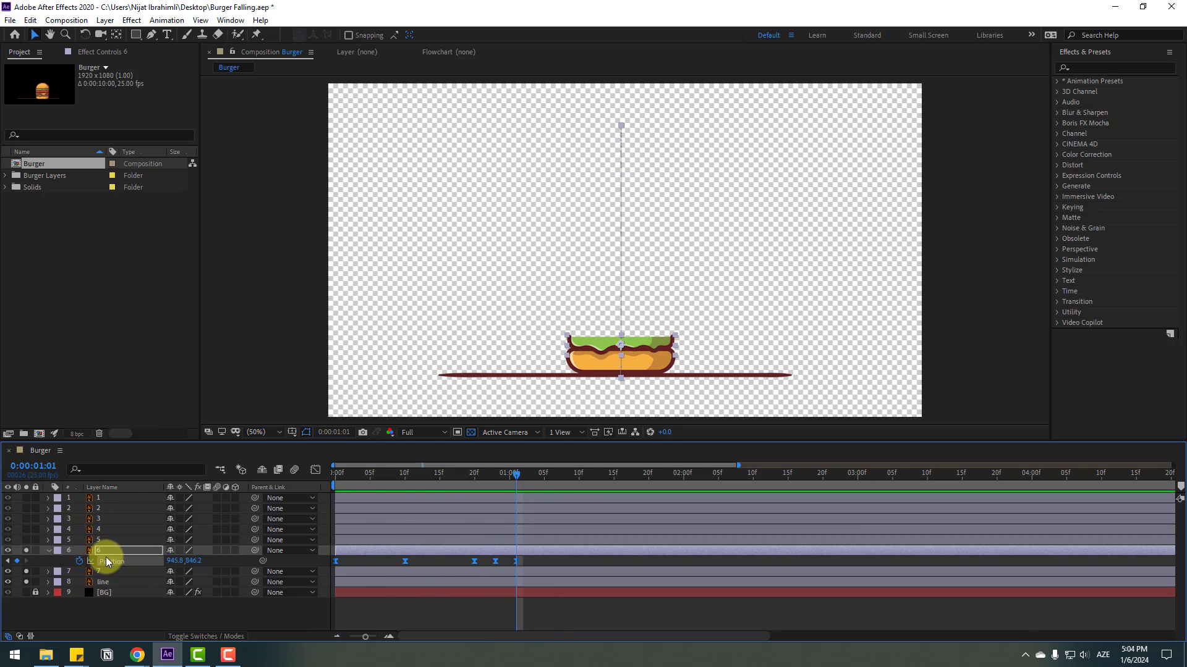
Slide layer 6 later so the lettuce starts falling about three frames after the bun
drag(339, 551, 366, 551)
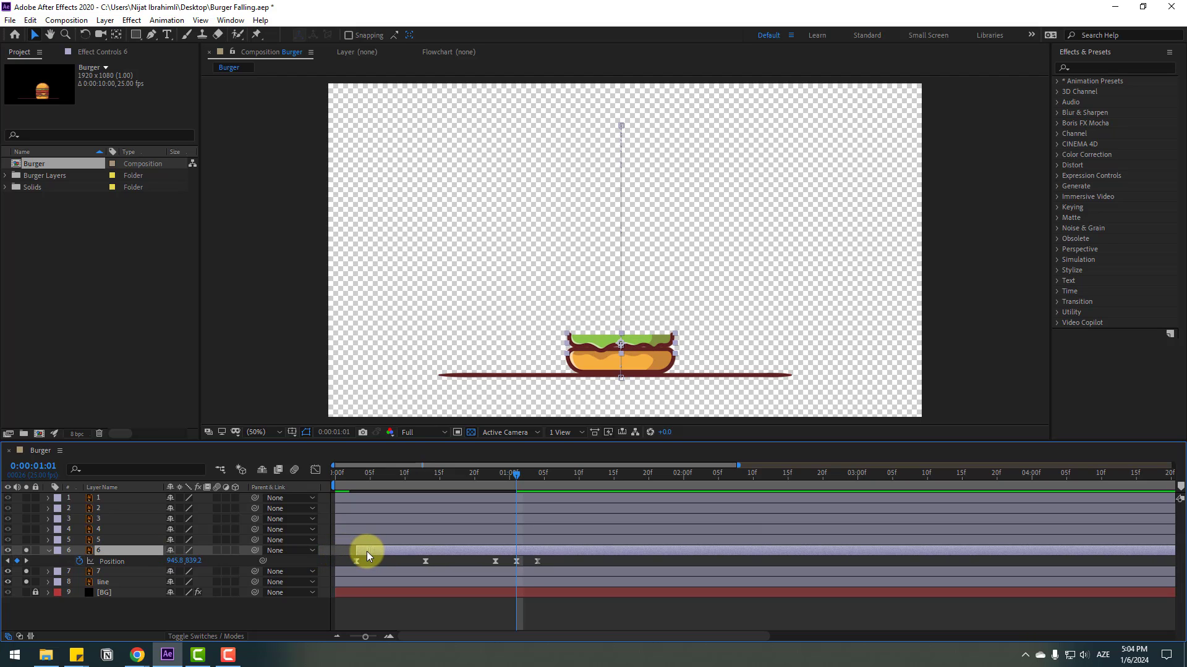
key(space)
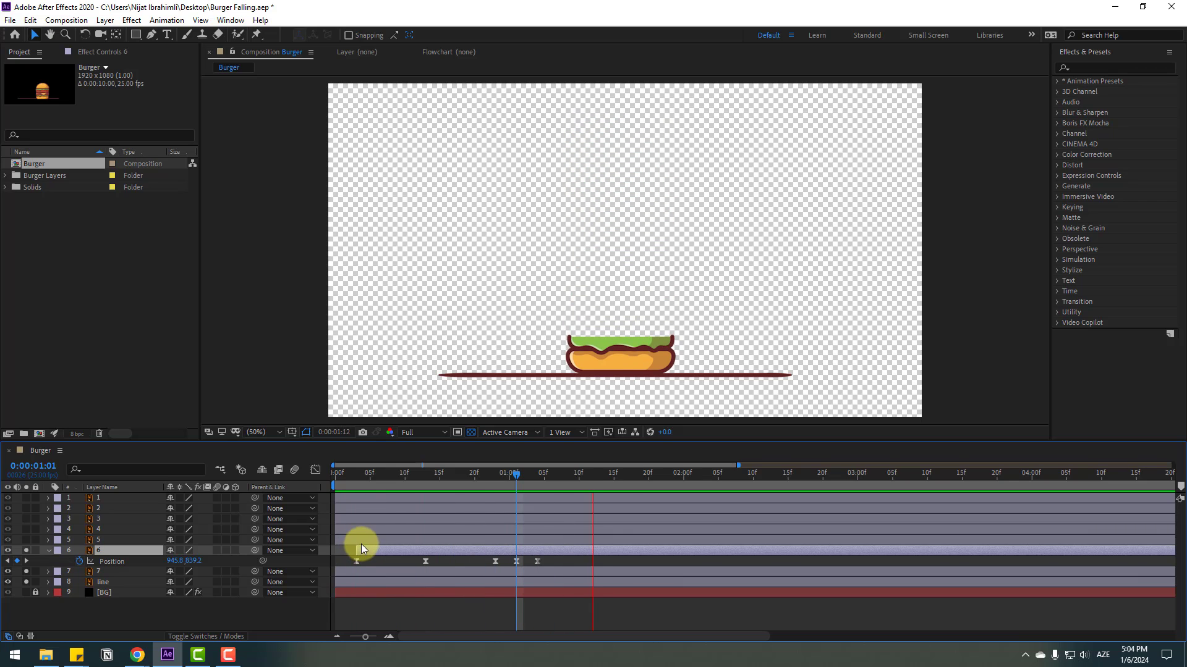
key(space)
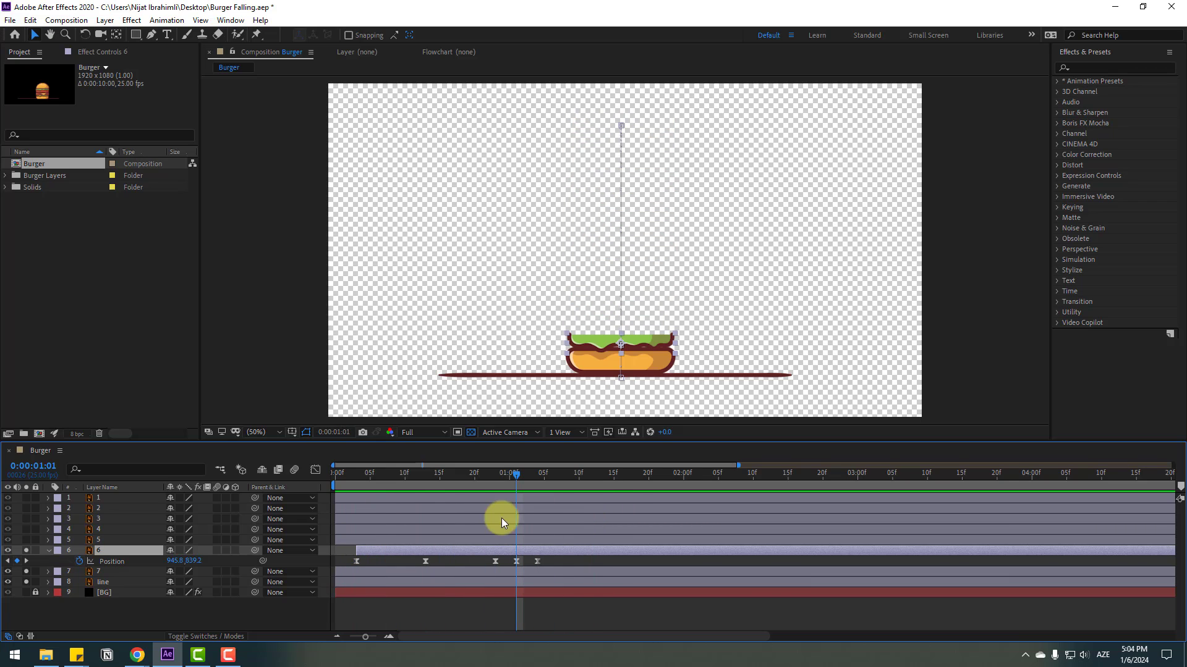
Select and solo layer 5 and return to the start of the timeline
click(96, 541)
click(26, 540)
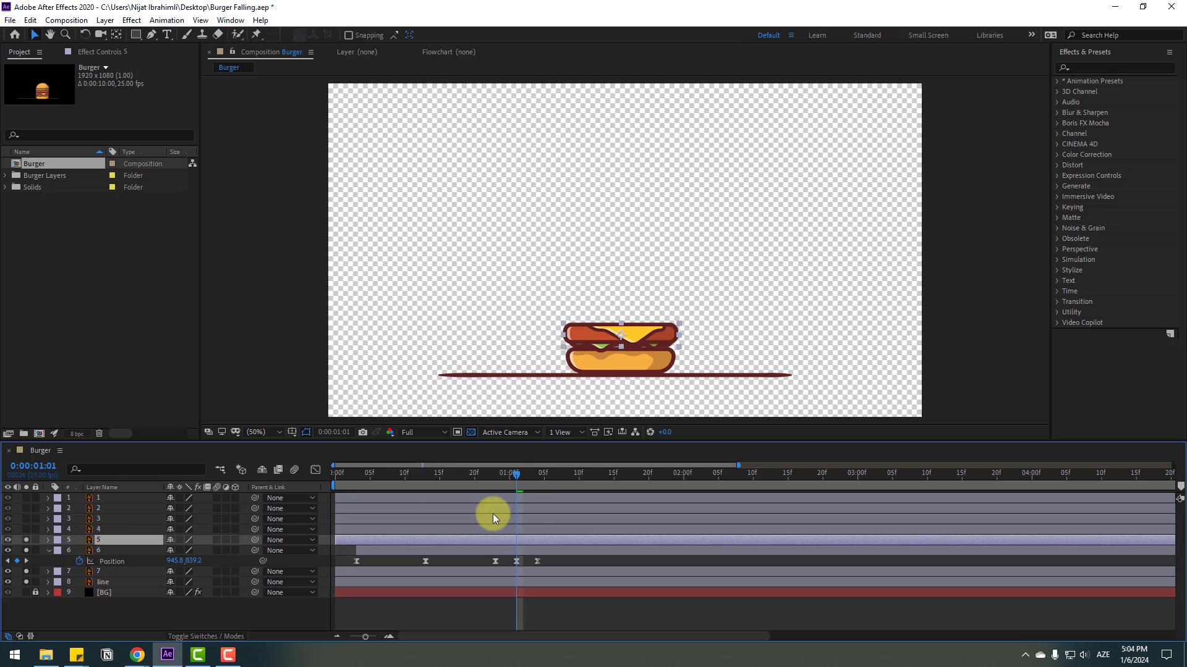
drag(510, 476, 320, 486)
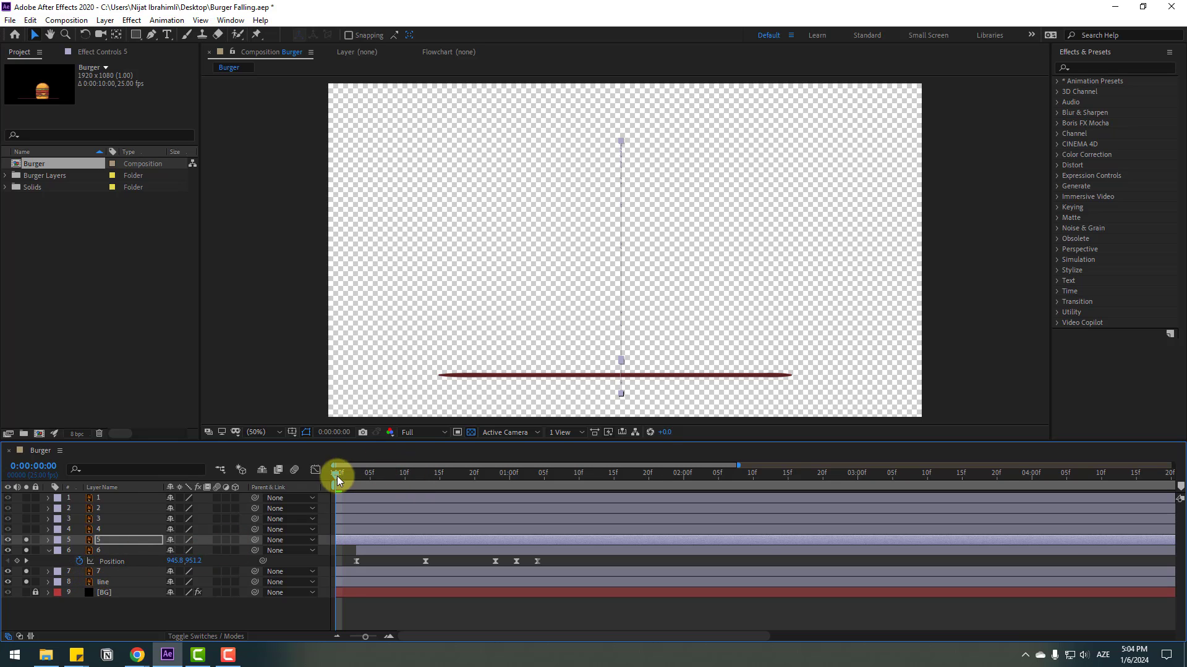
mouse_move(336, 476)
mouse_down()
mouse_move(414, 480)
mouse_move(339, 480)
mouse_up()
At 0:00:01:00, raise layer 5 onto the lettuce and delay its fall about two frames
key(p)
drag(527, 549, 332, 553)
drag(365, 476, 512, 478)
drag(191, 548, 111, 557)
click(363, 572)
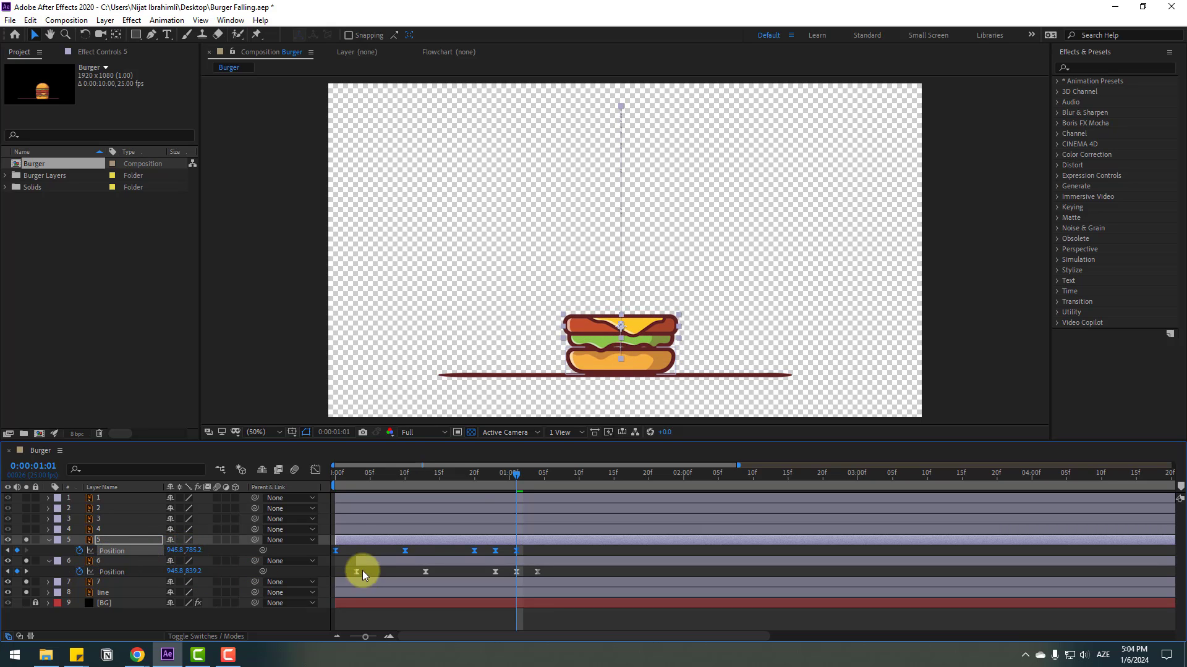
drag(350, 540, 394, 543)
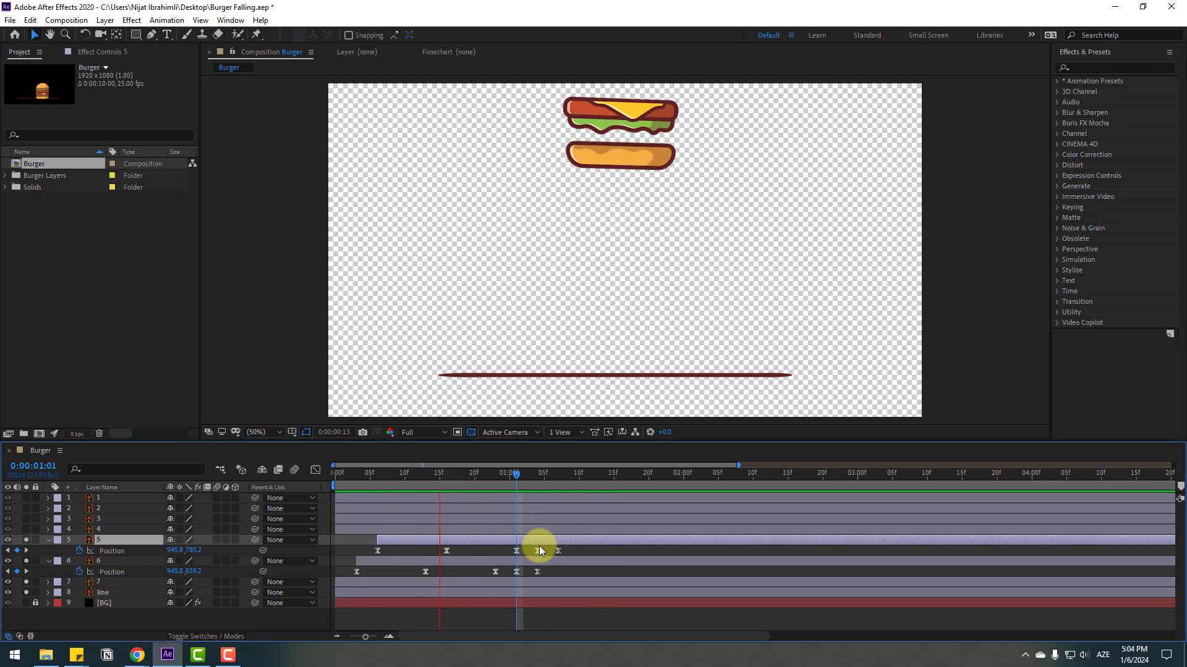
key(space)
Nudge layer 5's Position keyframes down so it lands at Y 791.2
drag(544, 474, 557, 476)
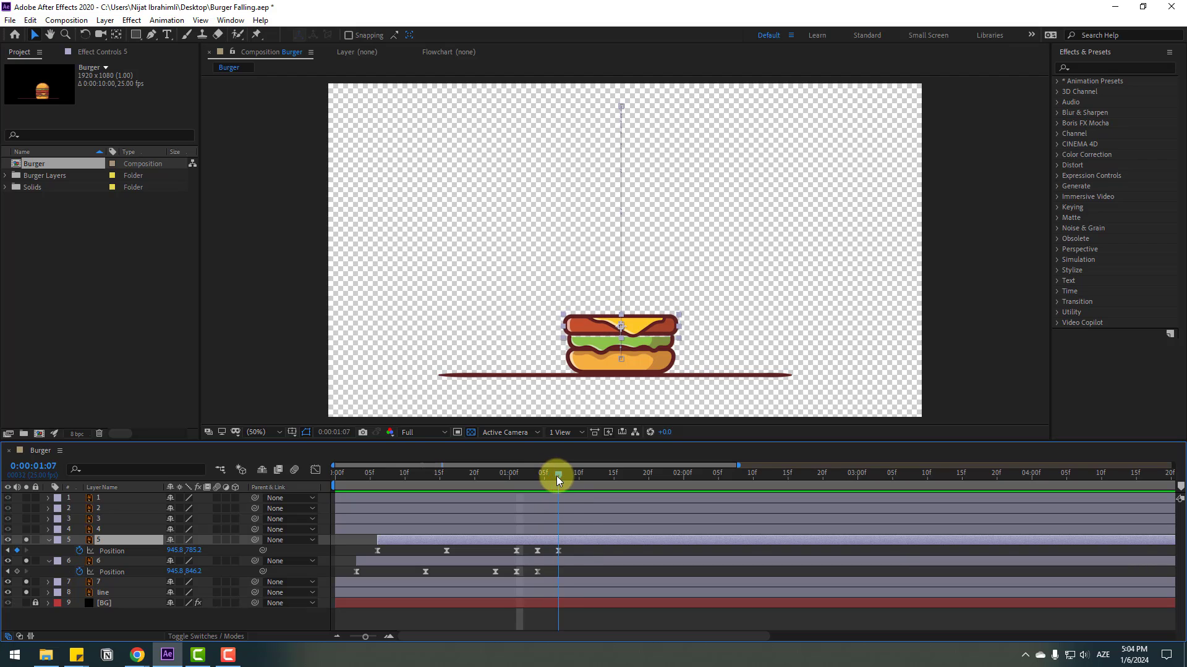
drag(570, 546, 370, 559)
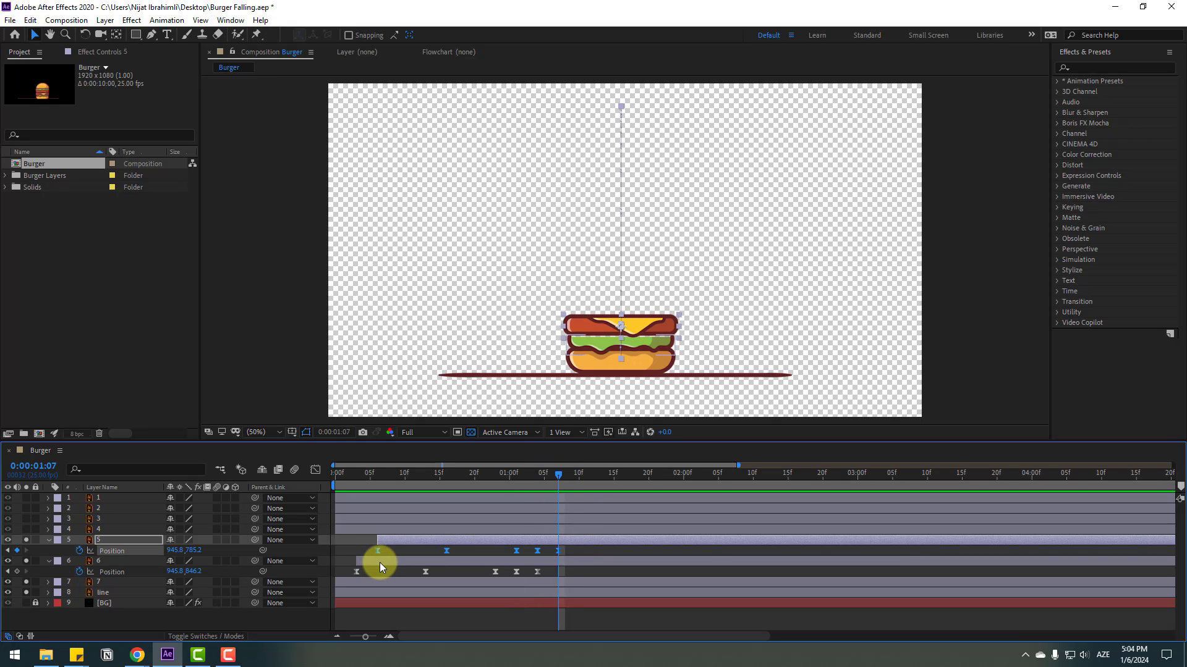
key(Down)
key(Down)
key(Down)
key(Down)
key(Down)
key(Down)
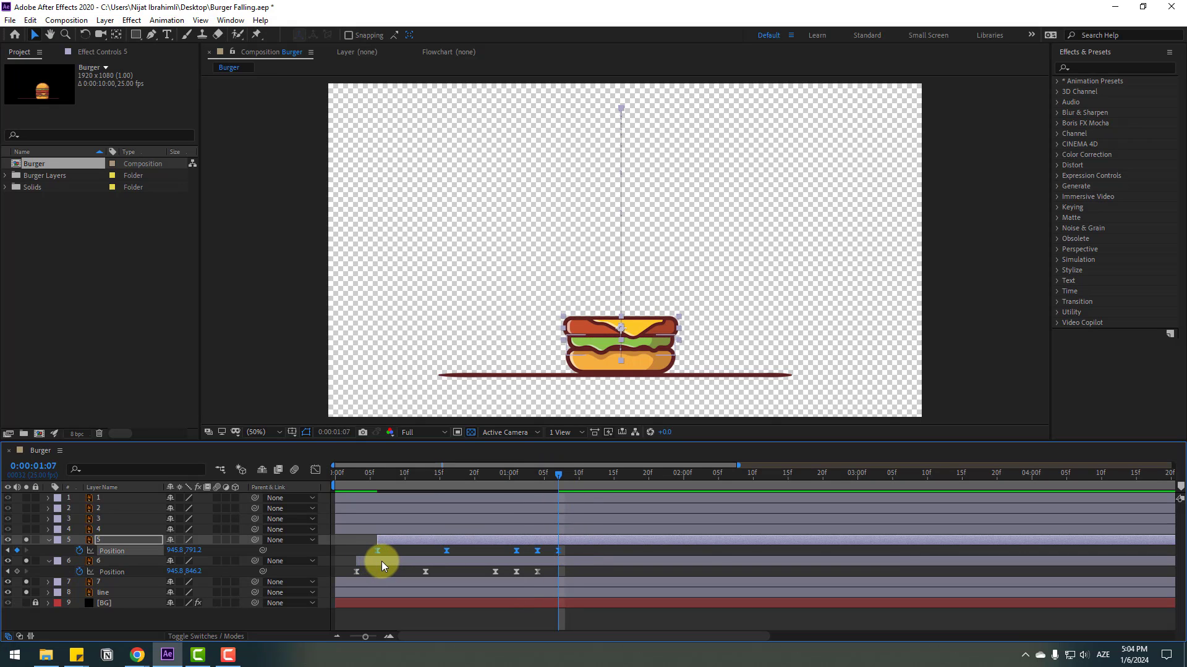
key(space)
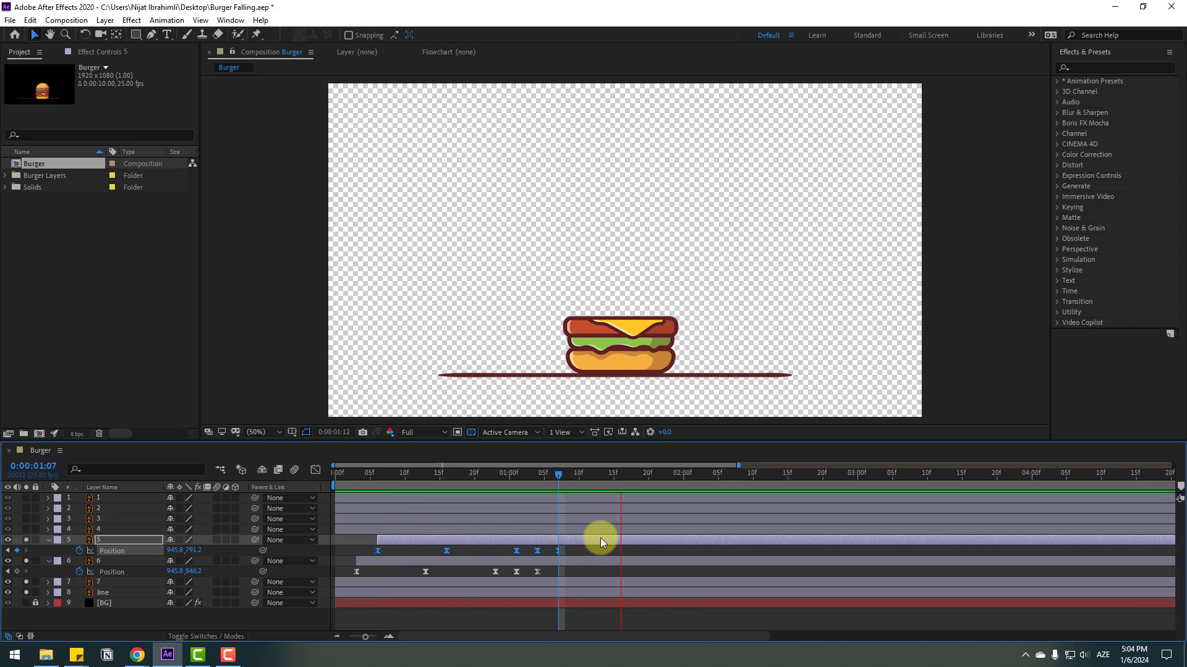
key(space)
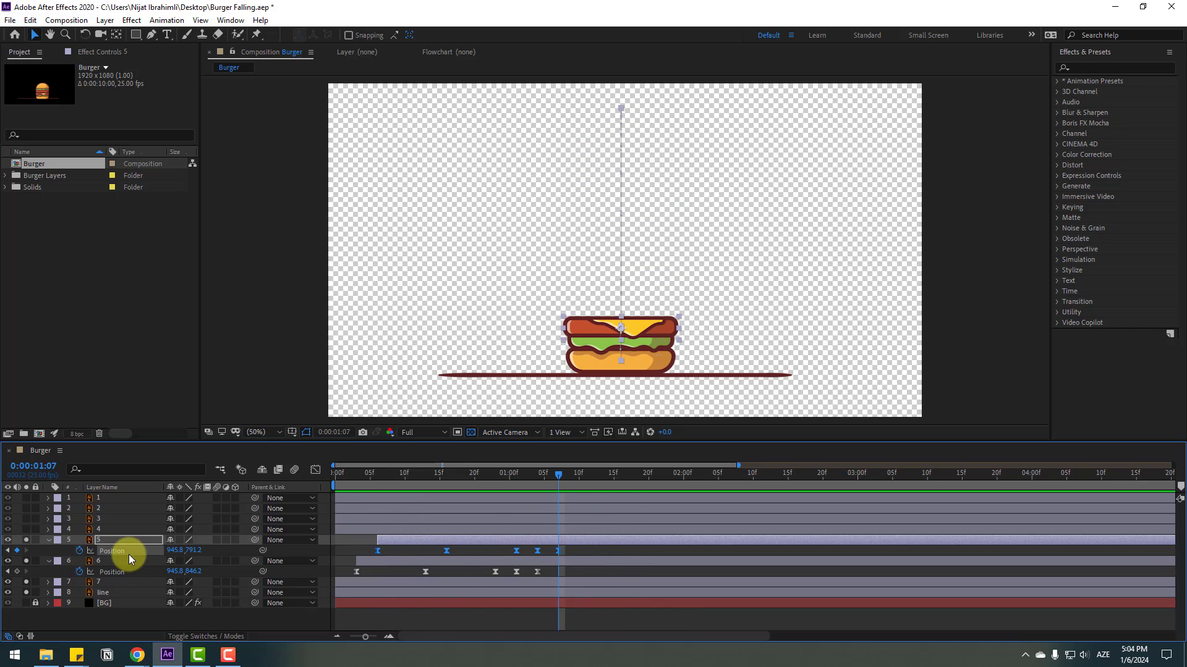
Solo layer 4 and paste the falling Position keyframes onto it at frame 0
click(102, 529)
click(27, 530)
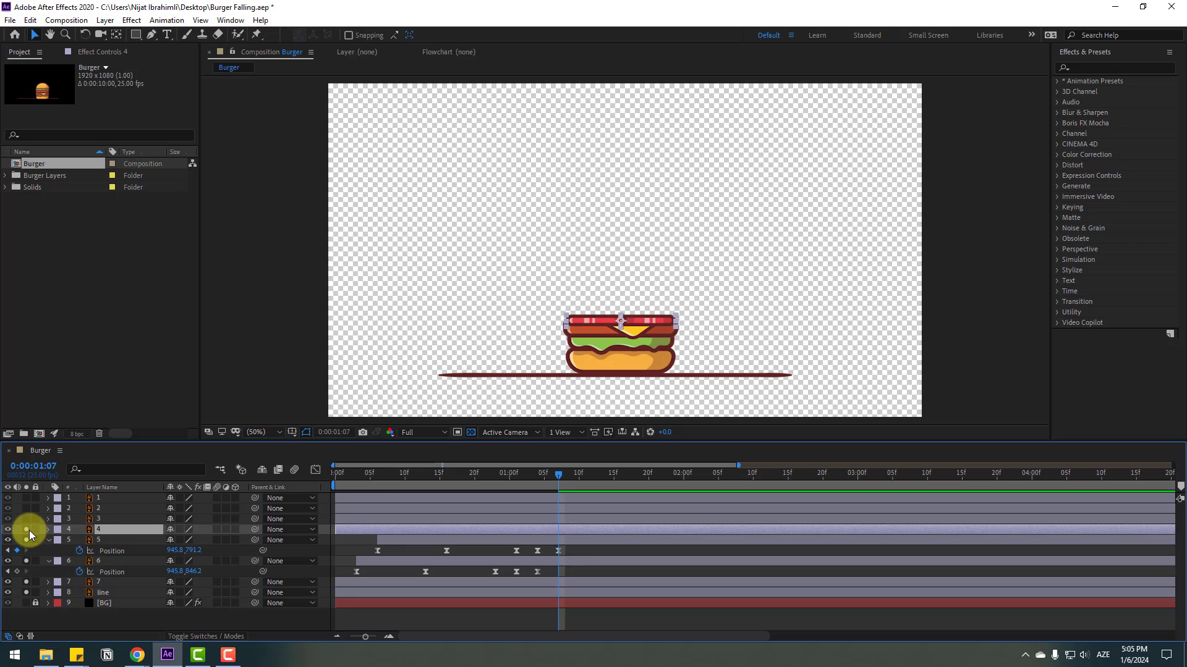
drag(477, 485, 316, 484)
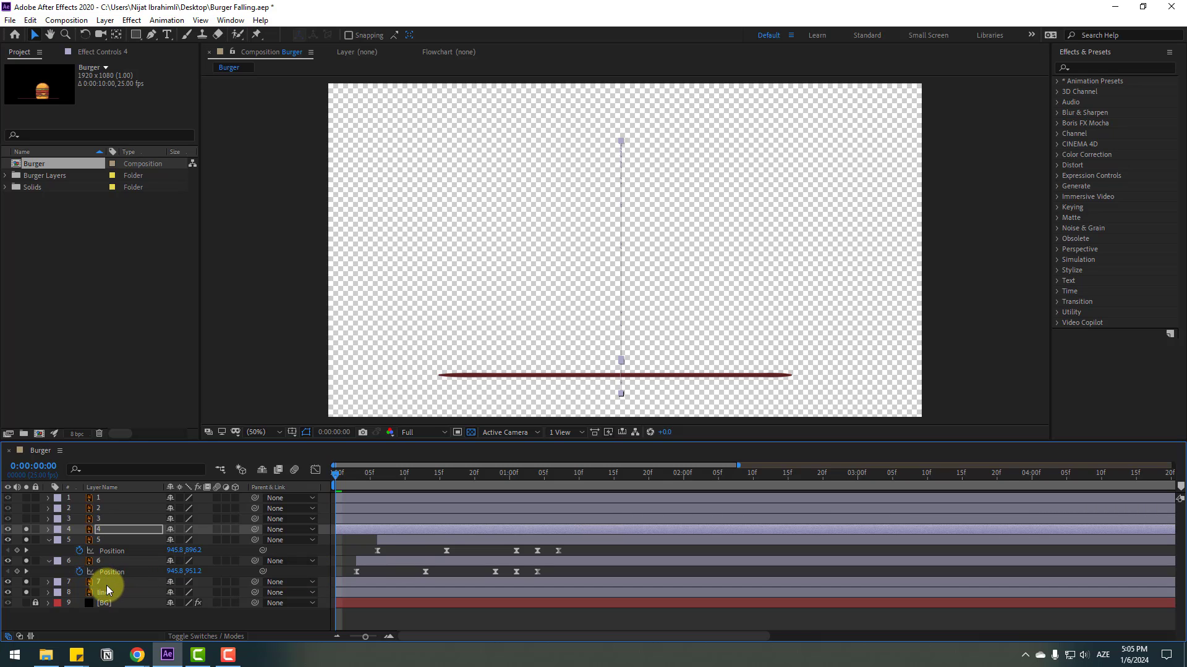
key(p)
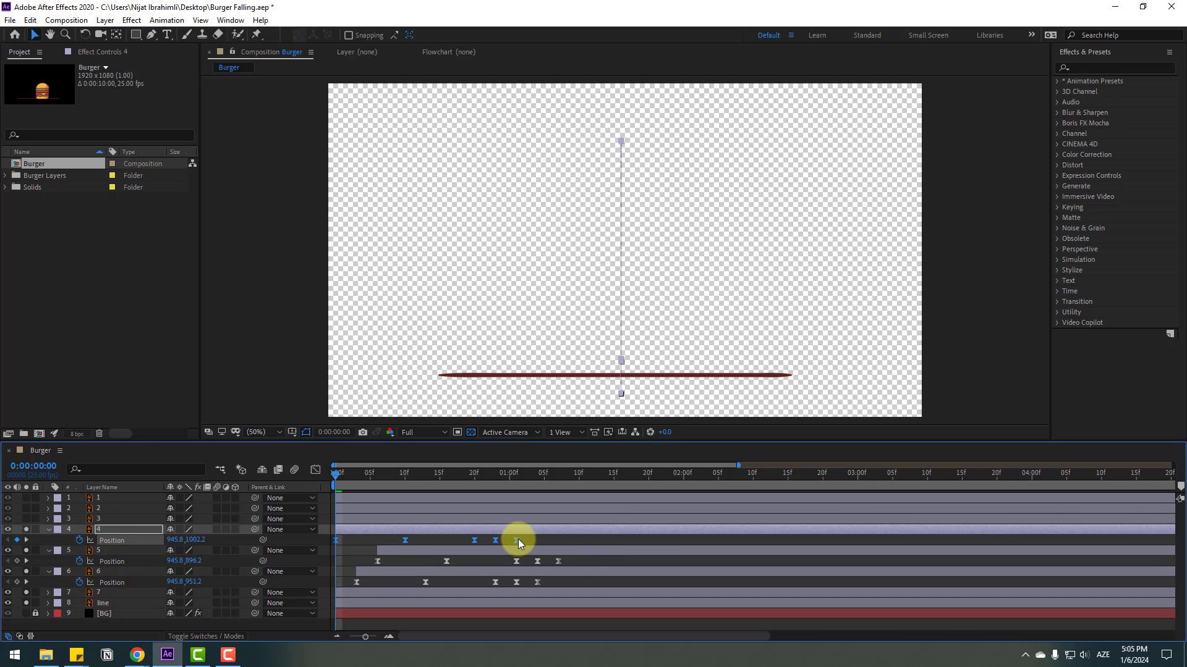
drag(524, 536, 333, 544)
Delay layer 4's drop about 10 frames, raise its landing to Y 736.2, and preview
drag(487, 472, 518, 474)
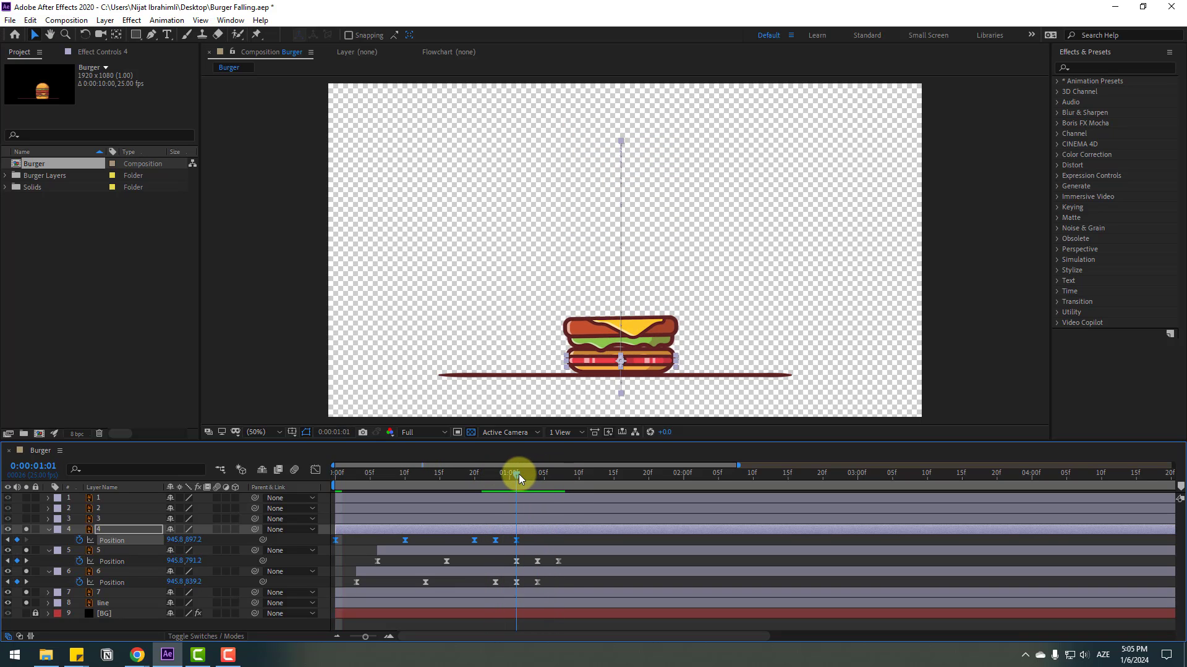
key(space)
drag(365, 529, 435, 528)
drag(584, 542, 383, 543)
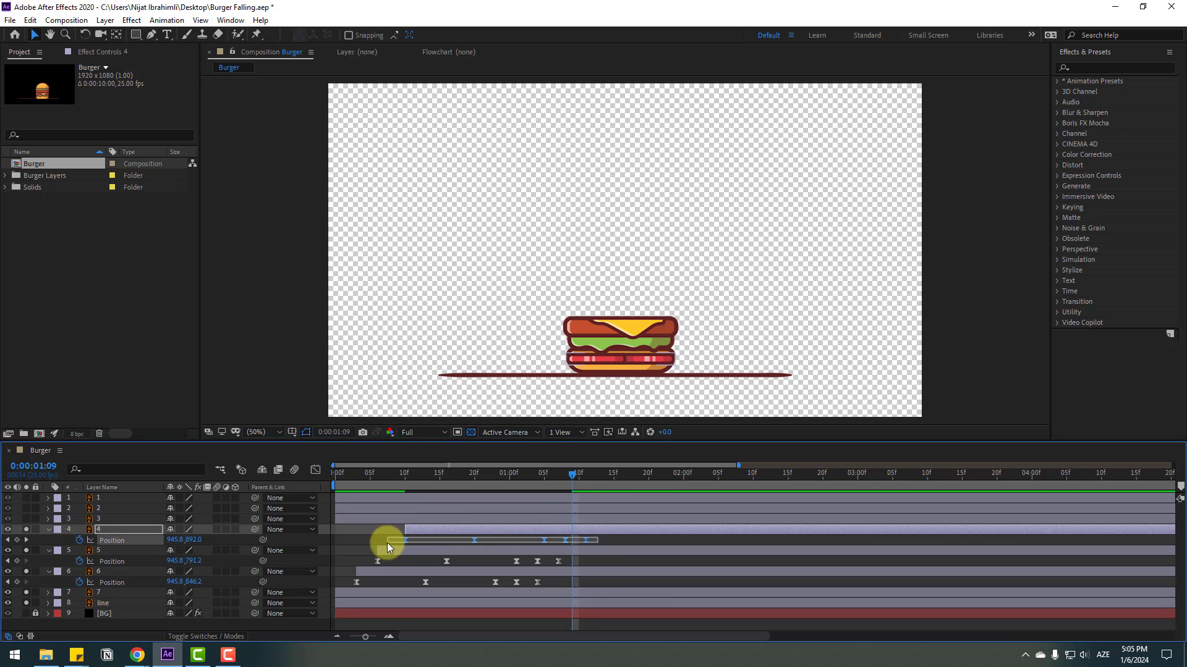
click(584, 476)
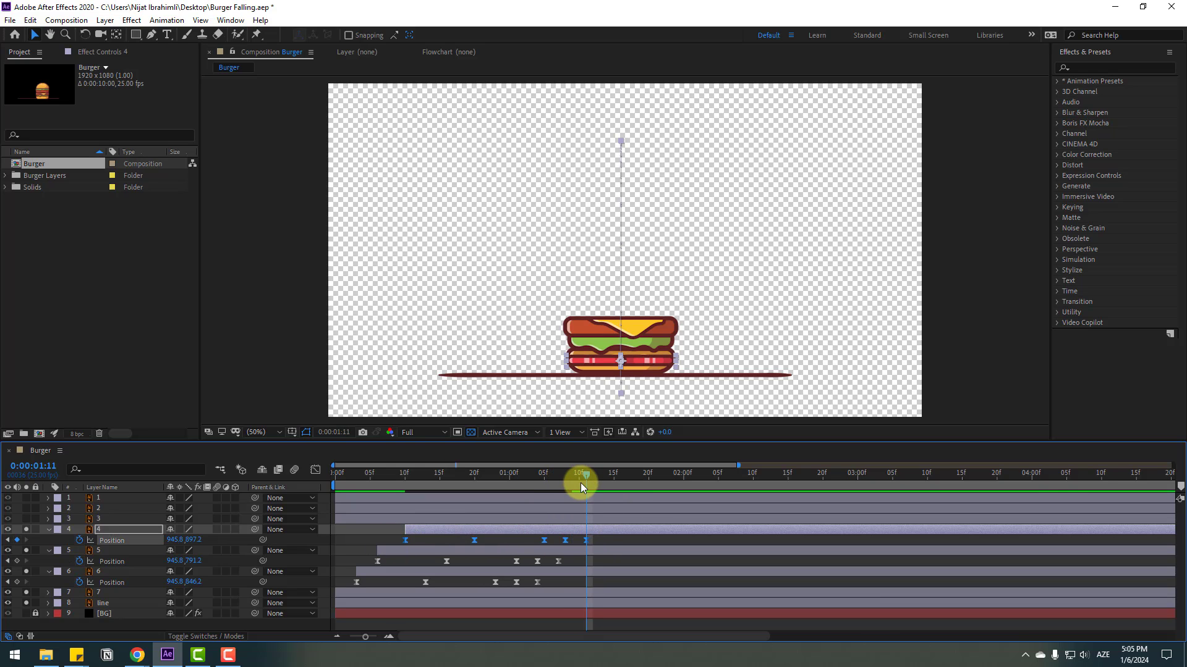
drag(180, 540, 93, 540)
key(space)
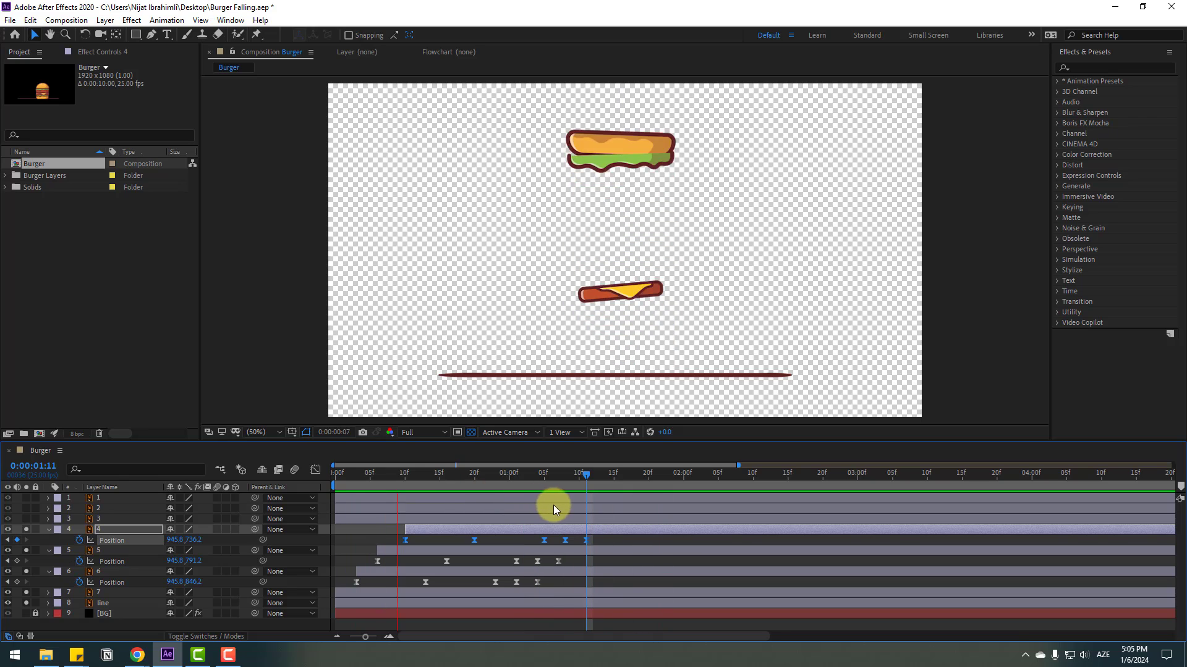
key(space)
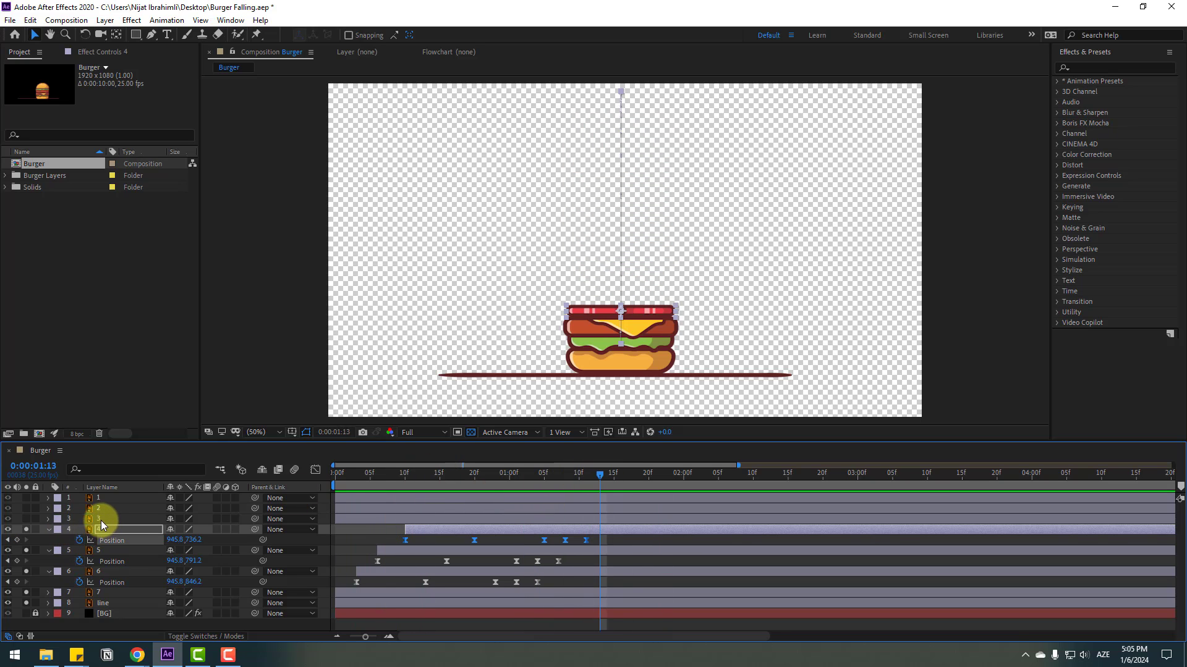
click(101, 519)
Solo layer 3 and paste the falling Position keyframes onto it at frame 0
click(28, 519)
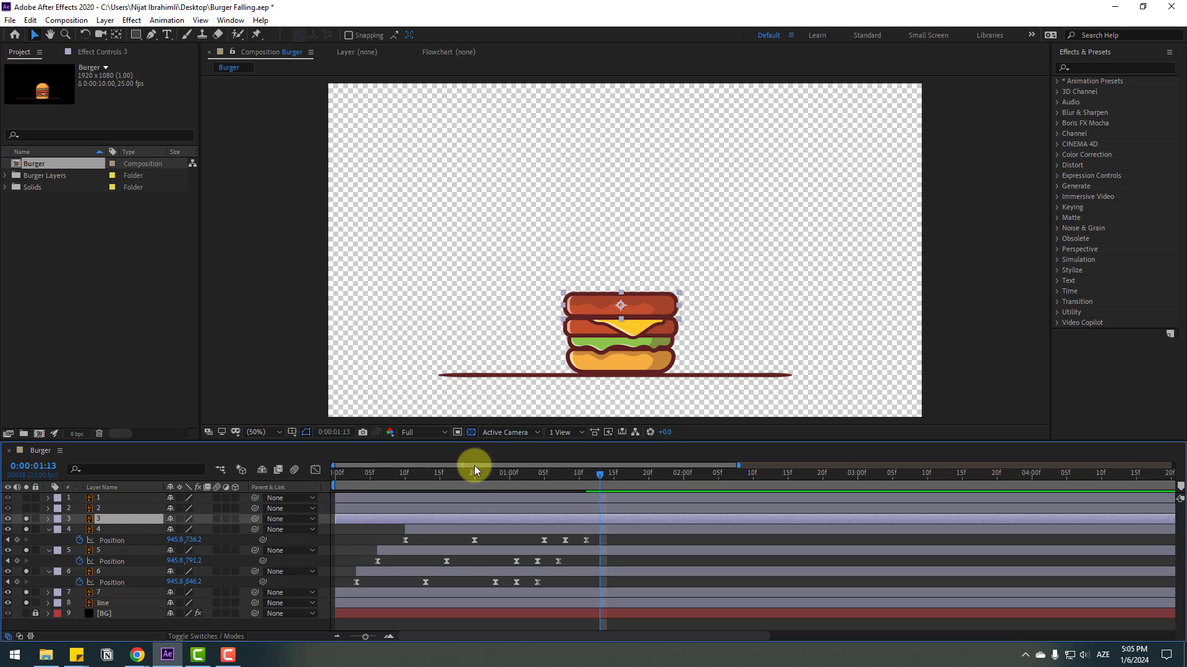
drag(454, 478, 313, 480)
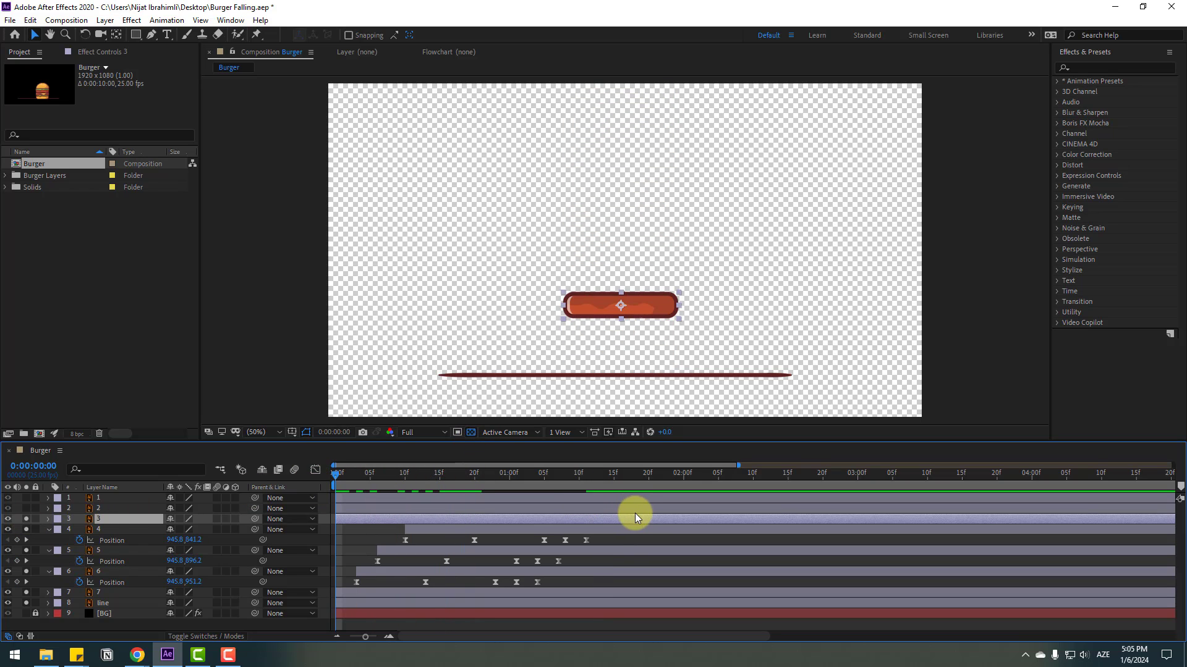
key(Return)
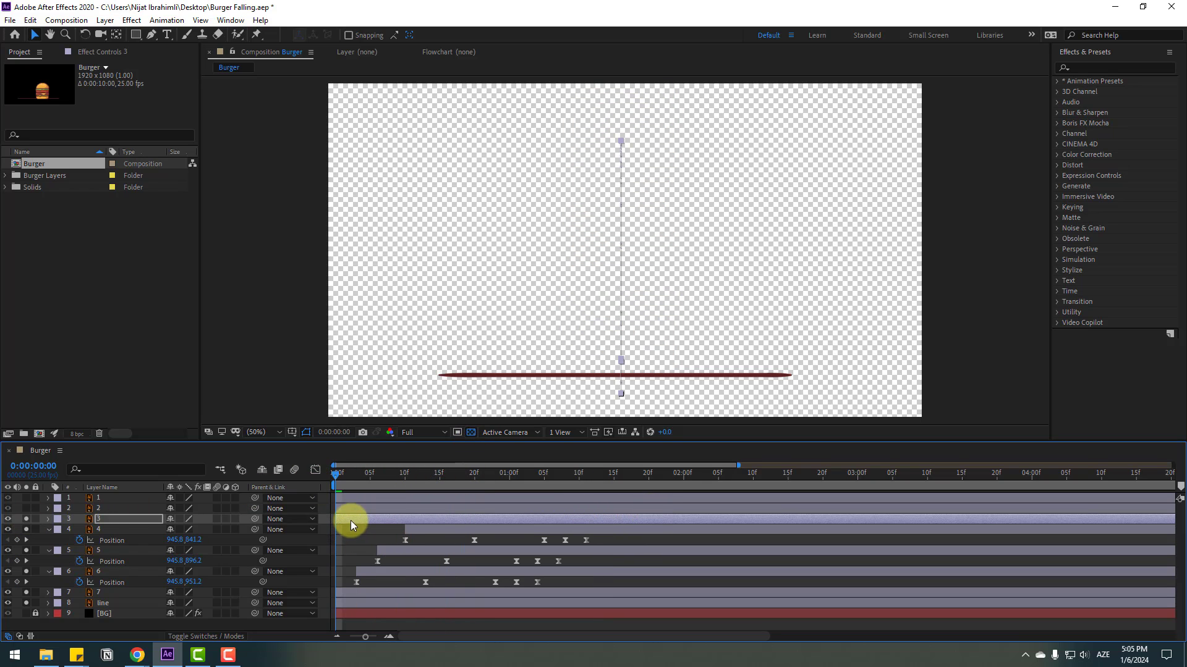
key(ctrl+v)
Delay layer 3's drop to around 13f, raise its landing to Y 675.2, and preview
drag(354, 521, 450, 523)
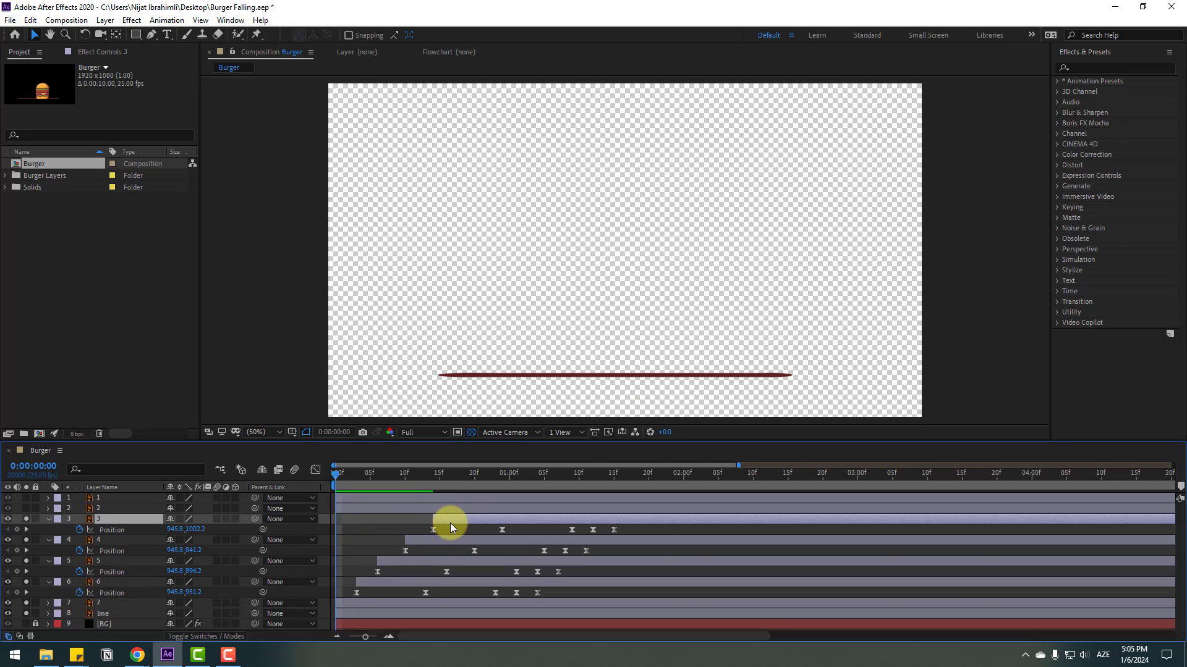
drag(626, 531, 428, 529)
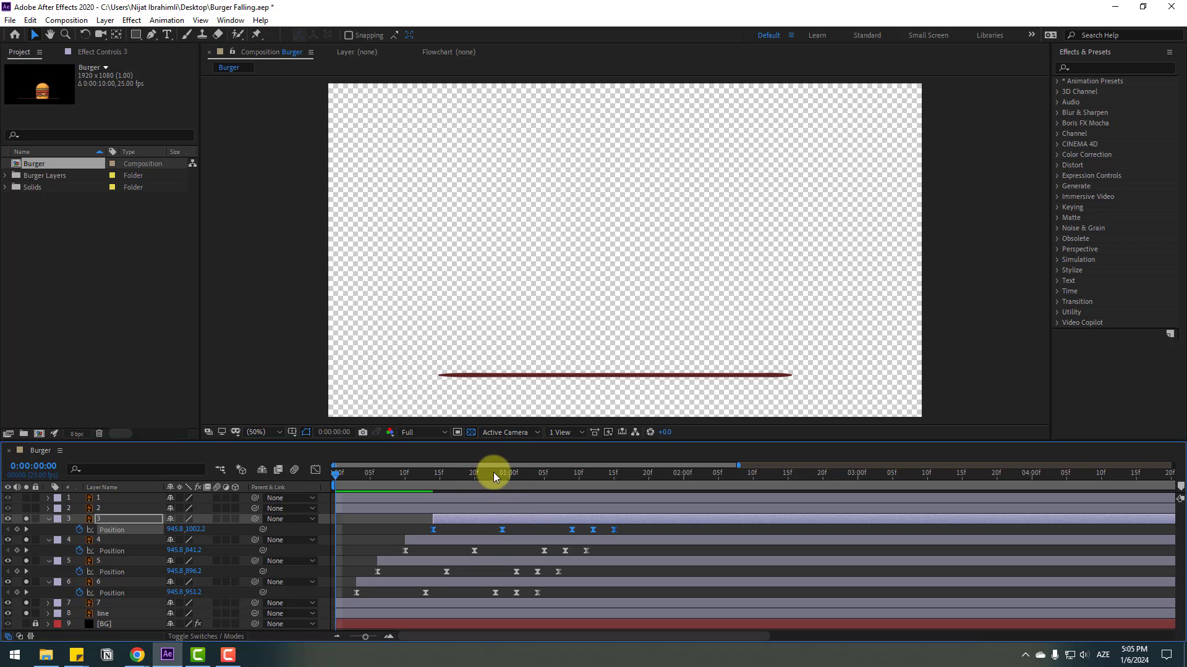
drag(493, 472, 614, 472)
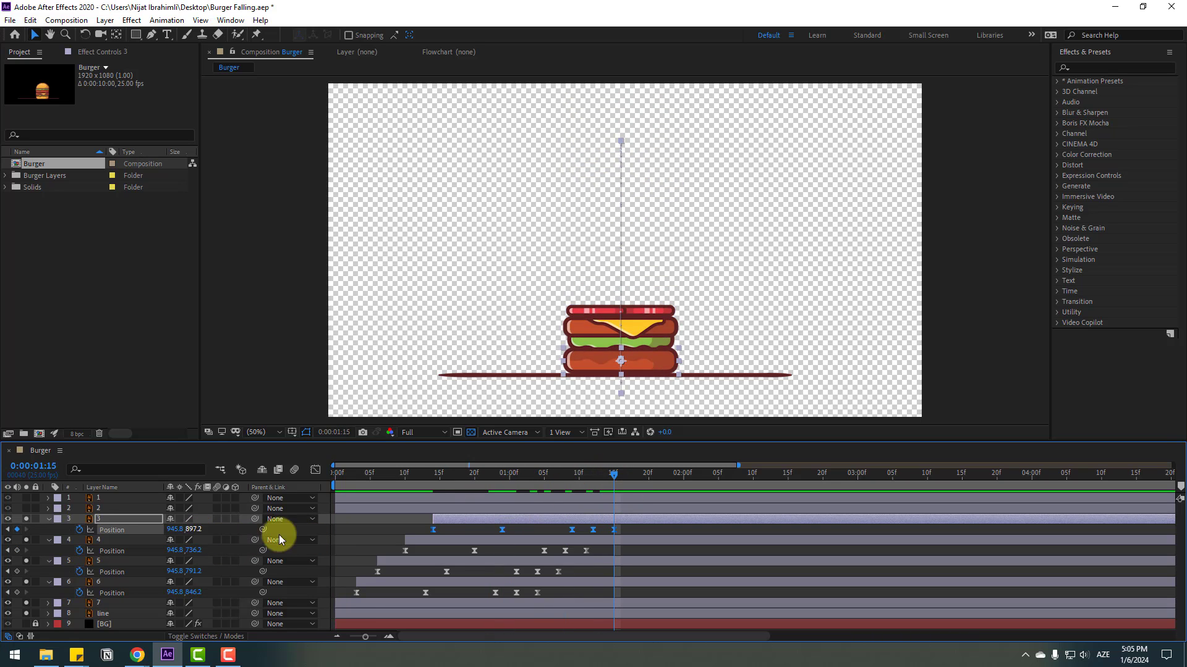
drag(193, 530, 47, 542)
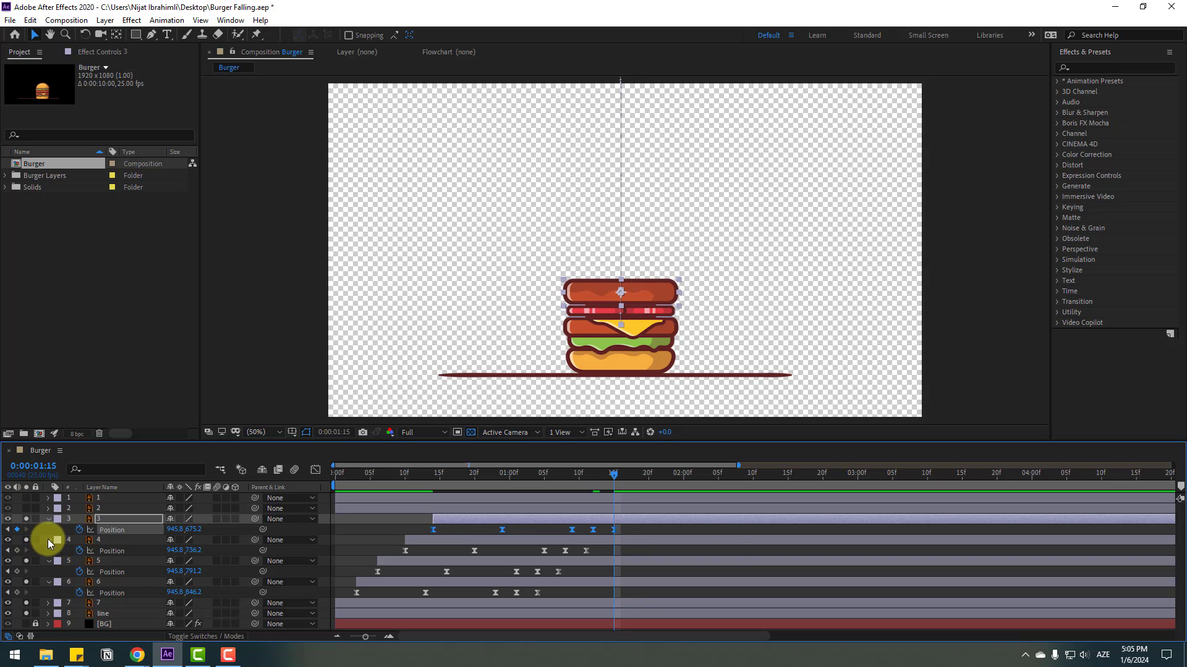
key(space)
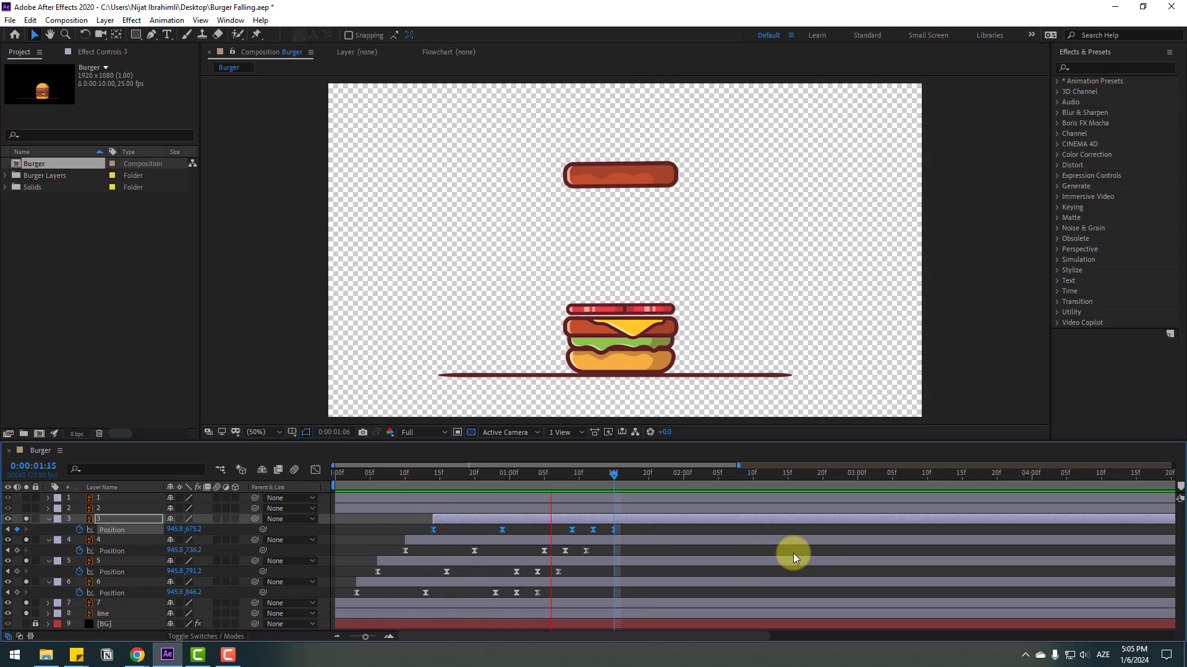
key(space)
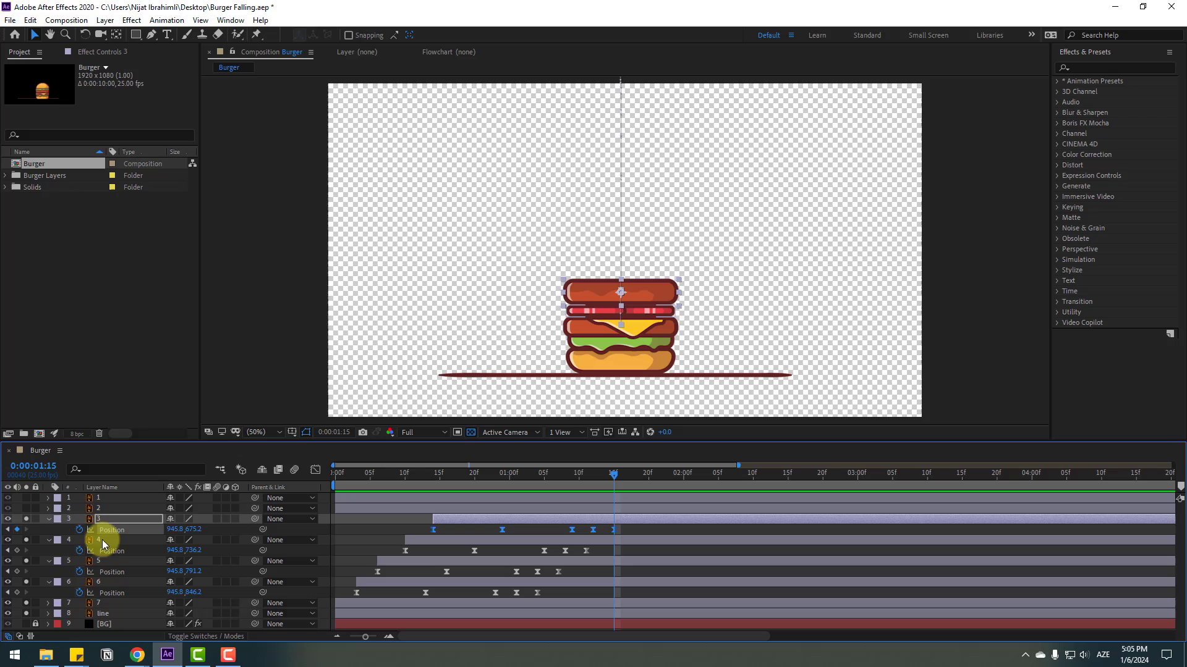
Paste the falling Position keyframes onto lettuce layer 2 at frame 0
click(98, 508)
drag(614, 474, 335, 476)
key(Return)
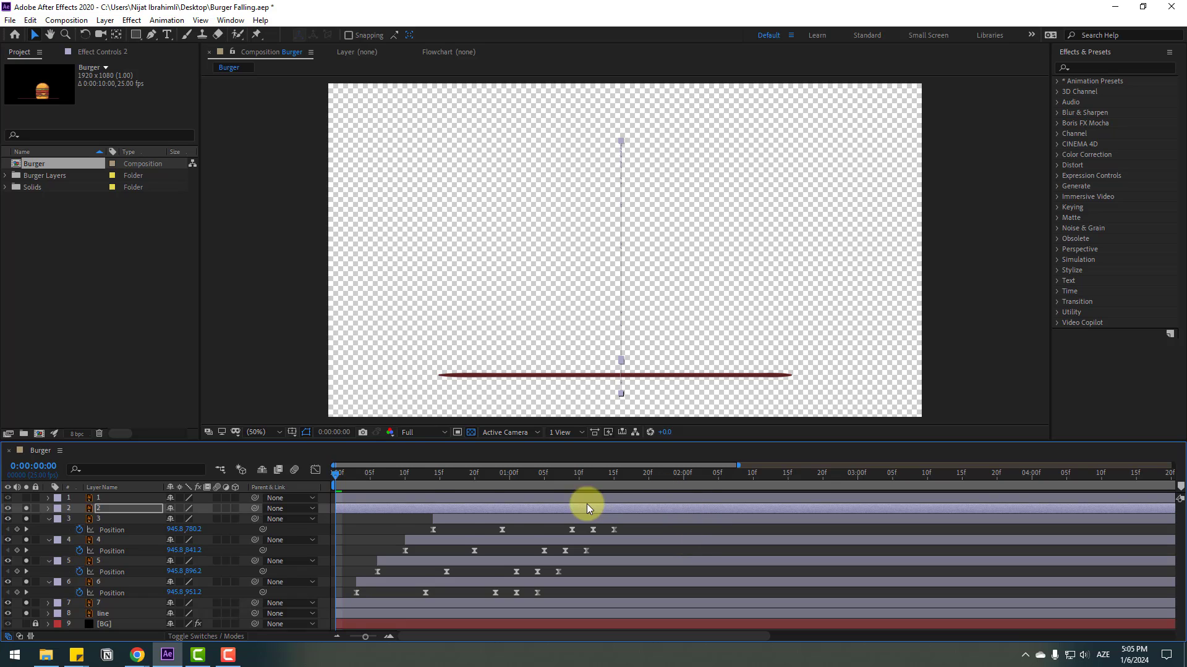
key(Return)
key(p)
Delay layer 2's drop about 17 frames, raise its landing to Y 619.2, and preview
drag(354, 509, 473, 512)
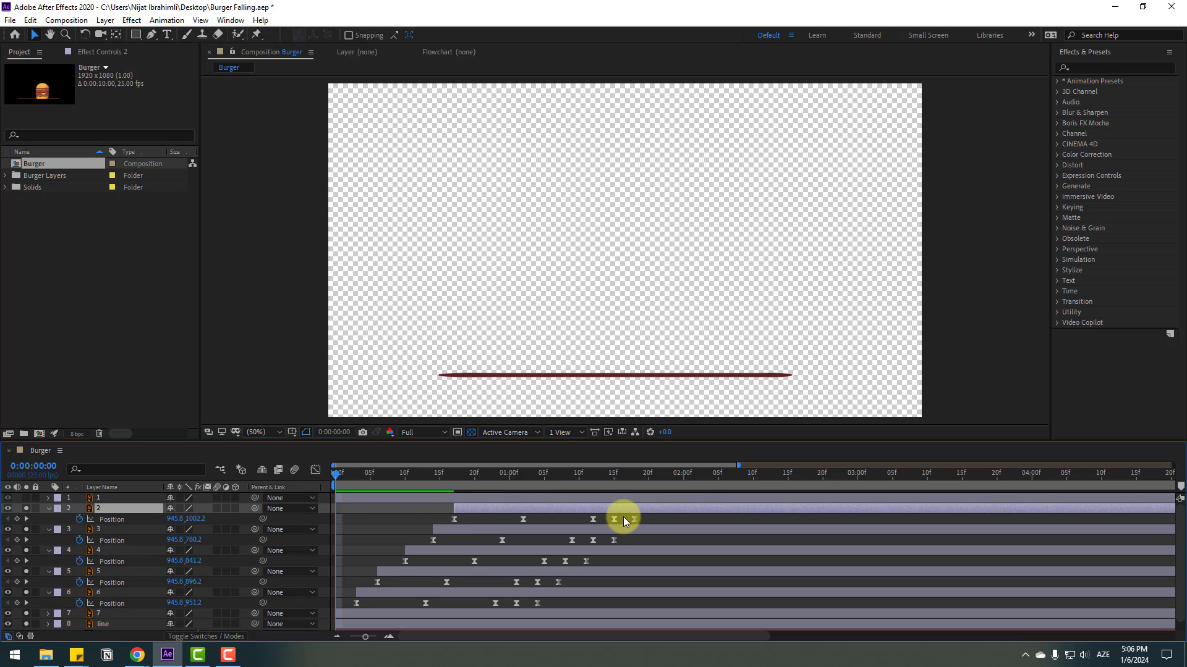
drag(642, 526, 436, 518)
drag(435, 474, 635, 476)
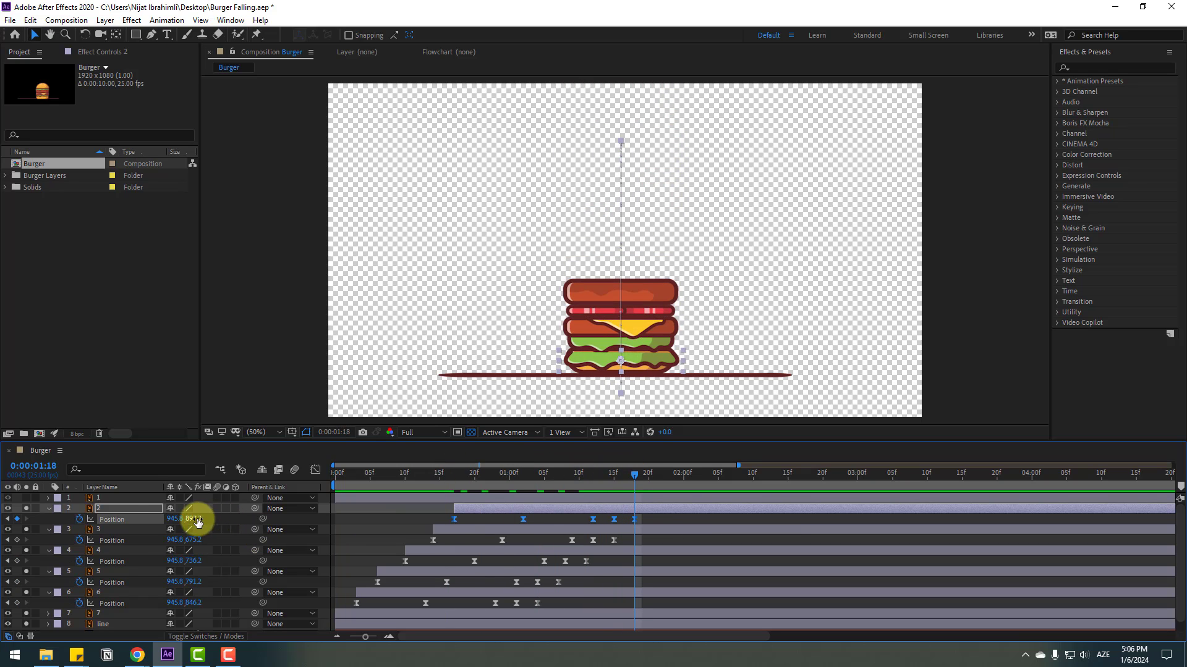
drag(194, 519, 18, 535)
key(space)
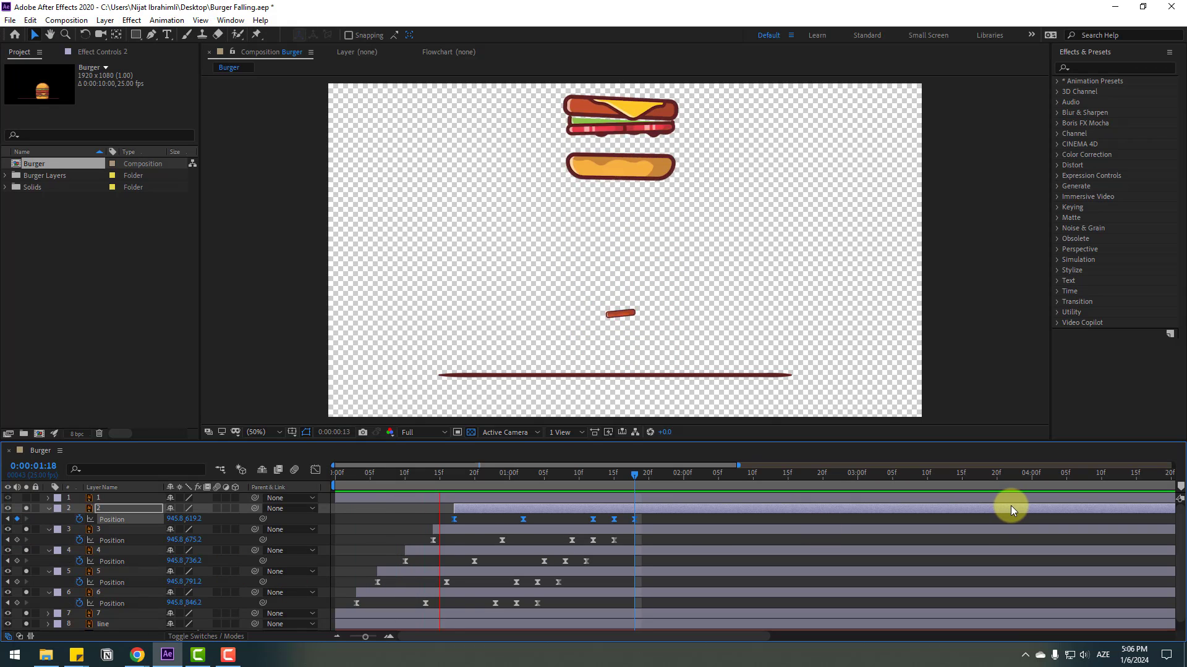
key(space)
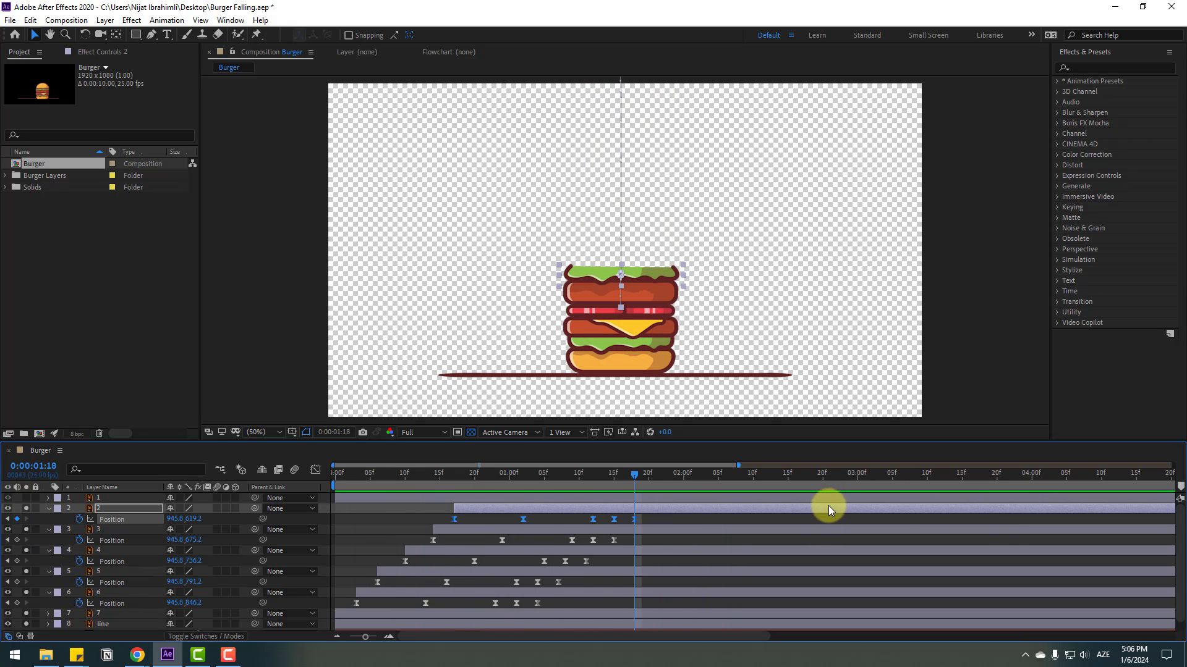
Solo the top bun layer 1 and paste the falling Position keyframes at frame 0
click(102, 499)
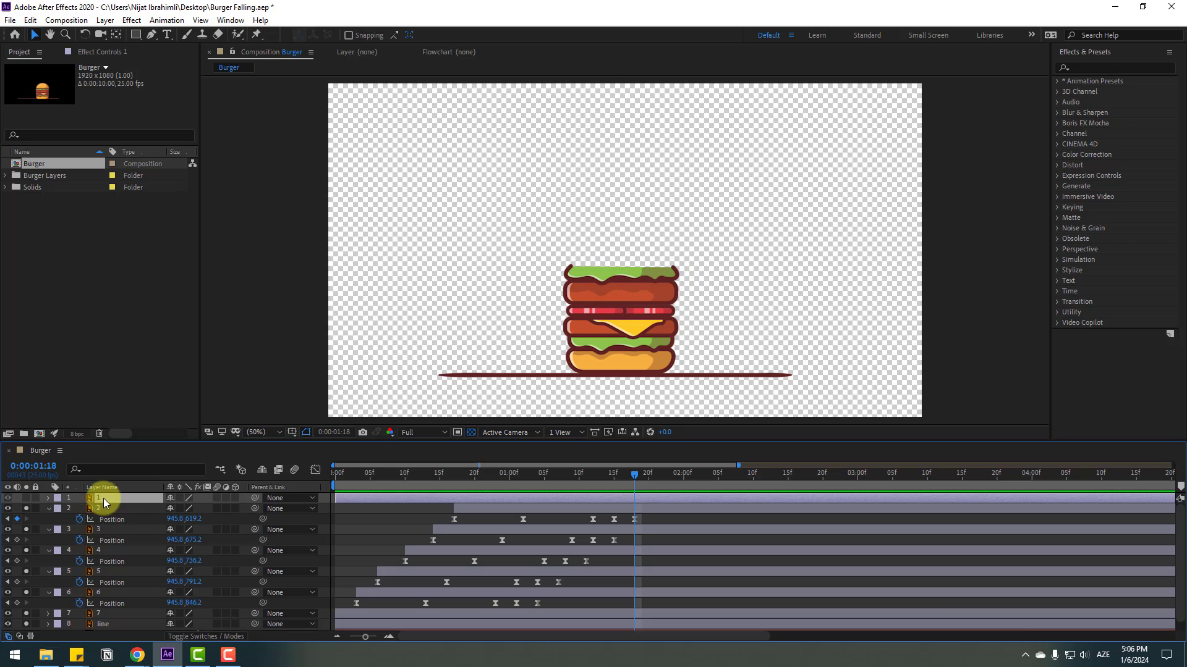
click(17, 498)
drag(634, 477, 320, 477)
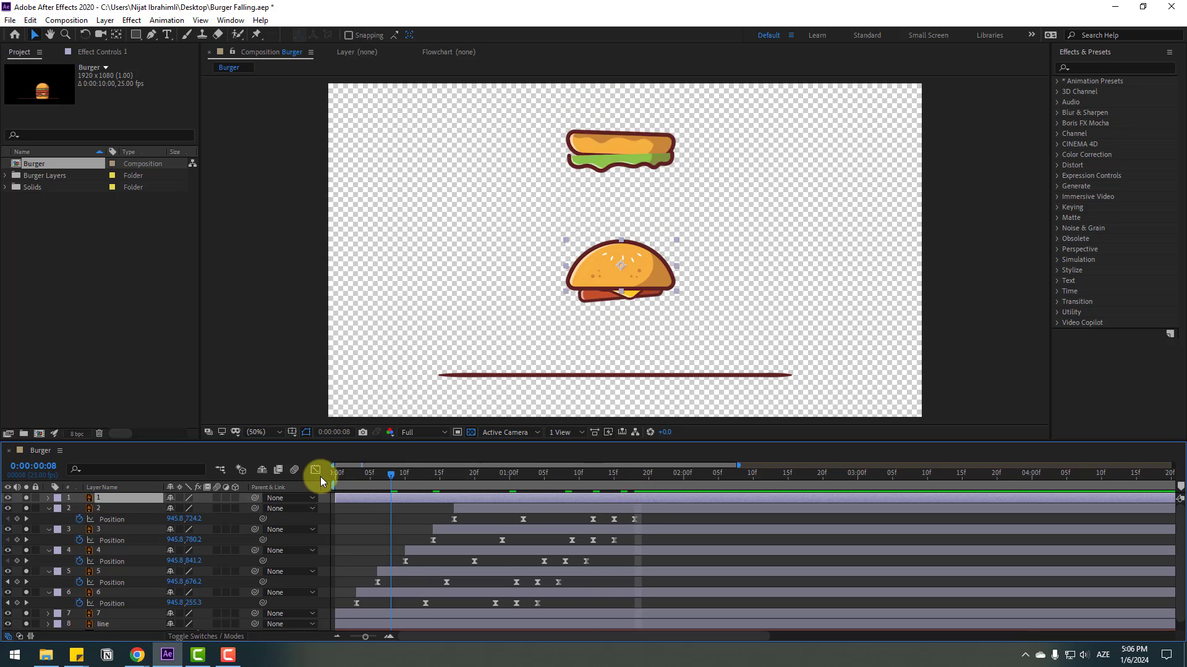
key(ctrl+v)
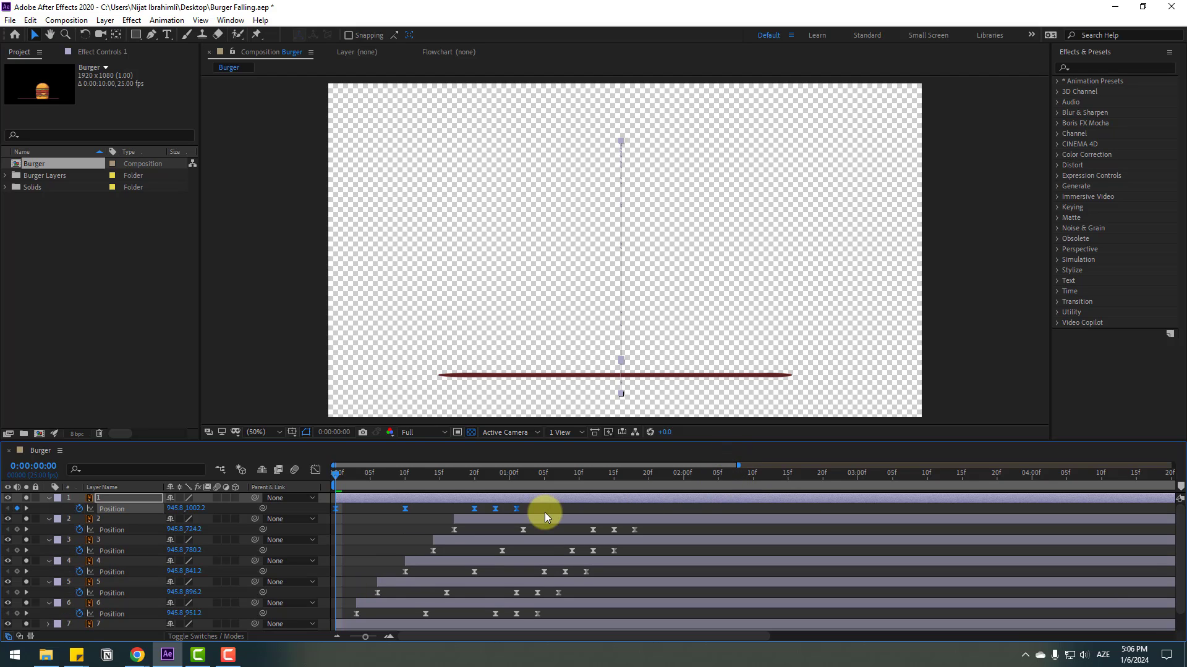
drag(527, 510, 316, 521)
Delay the top bun's drop to about 1 second, land it at Y 512.2, and preview
drag(379, 499, 513, 498)
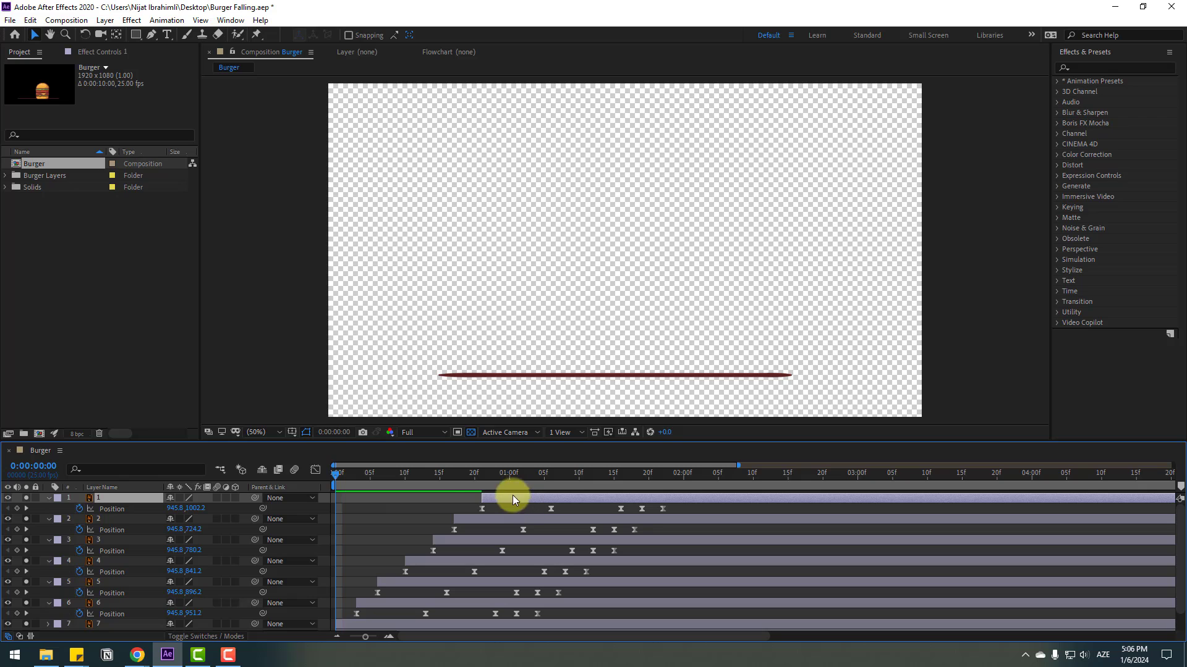
drag(677, 508, 570, 513)
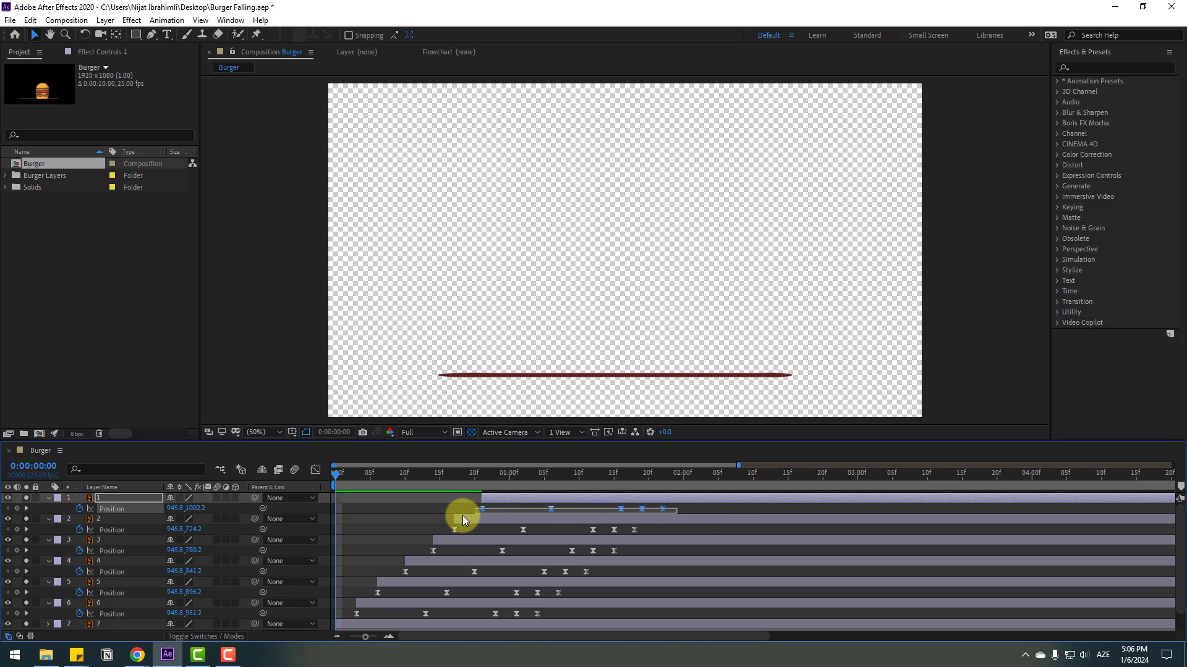
drag(462, 515, 662, 473)
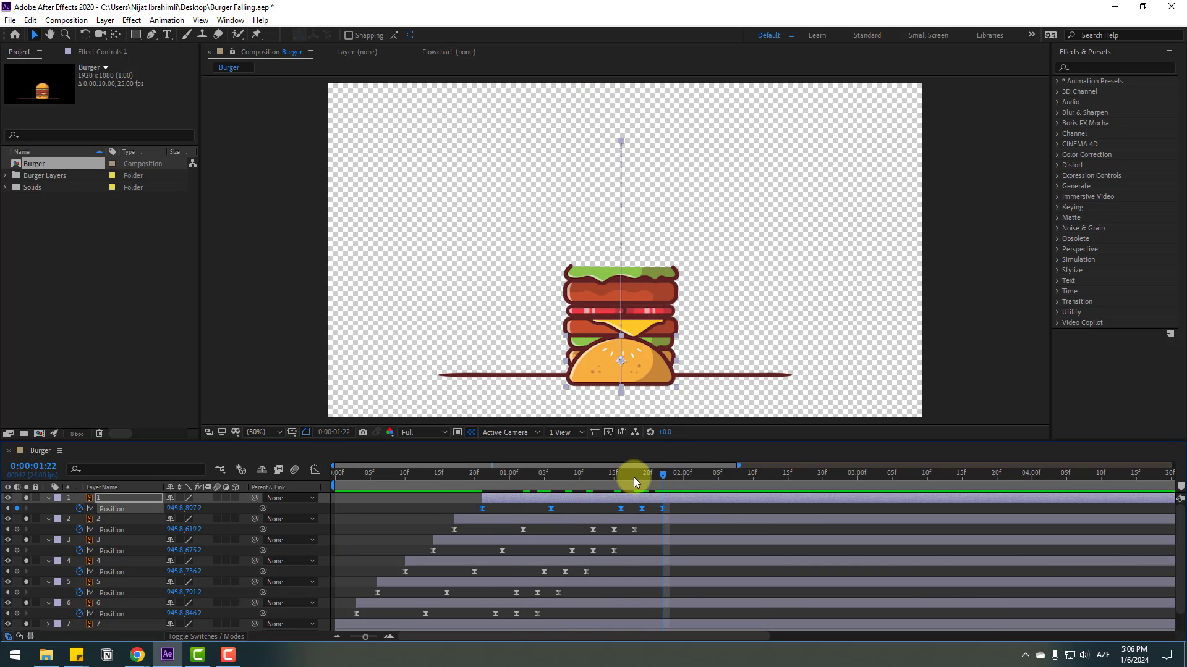
drag(189, 508, 15, 509)
click(614, 585)
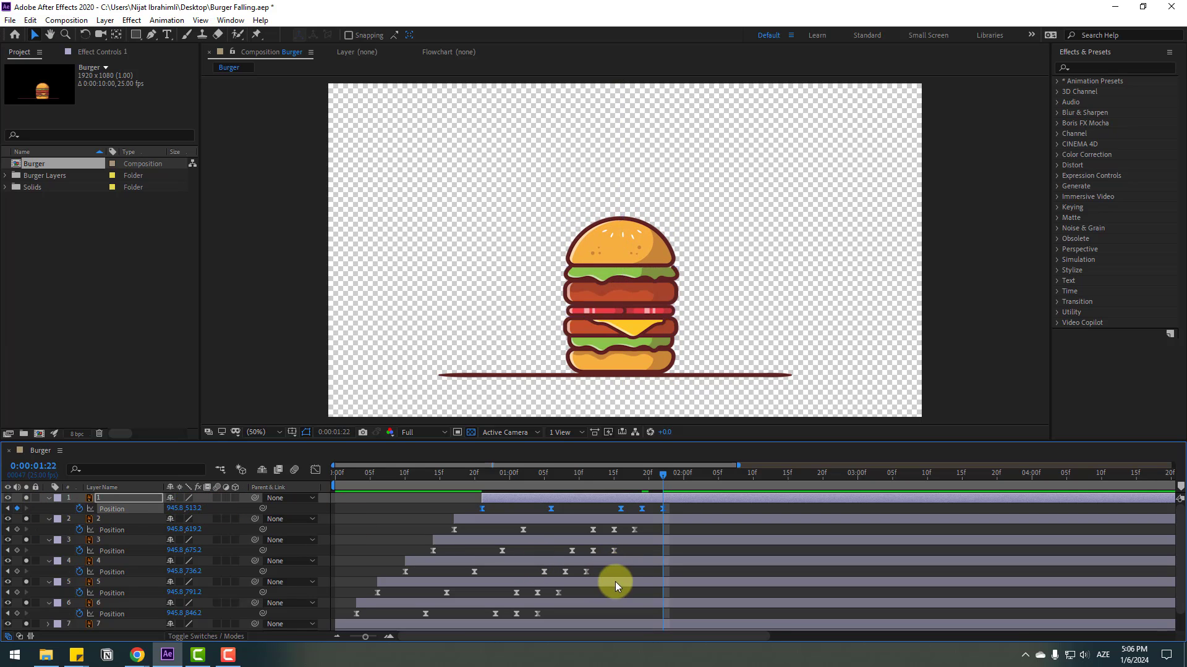
key(space)
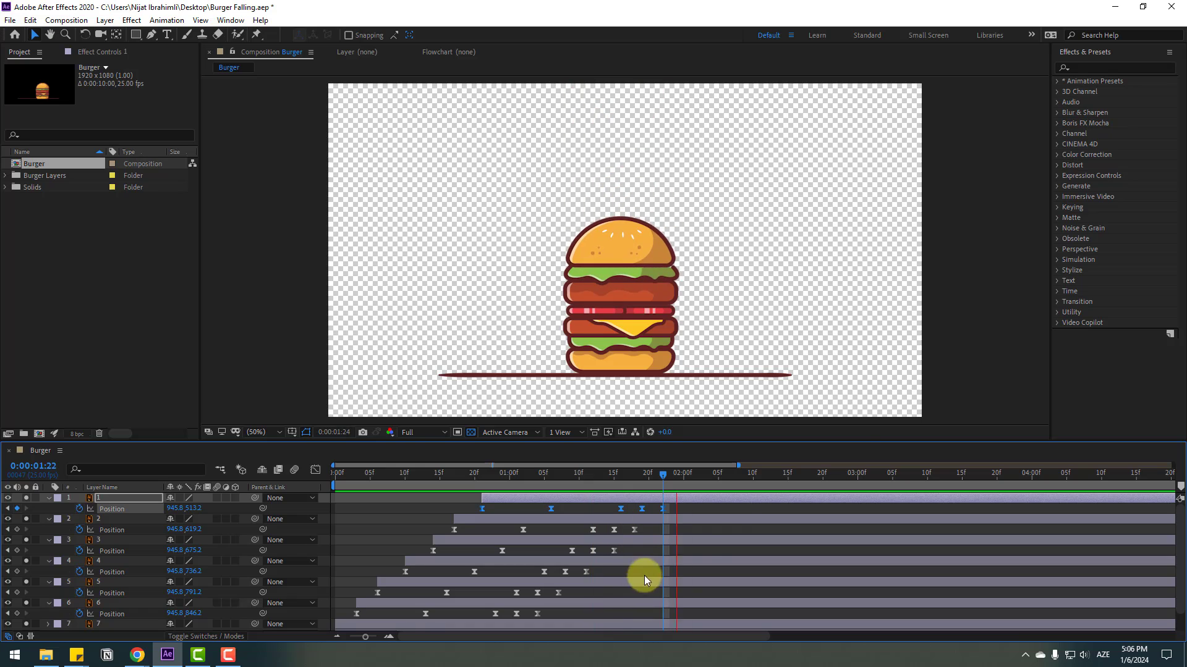
Shift layers 6, 2 and 1 a few frames earlier and preview the retimed drops
scroll(858, 317, down, 2)
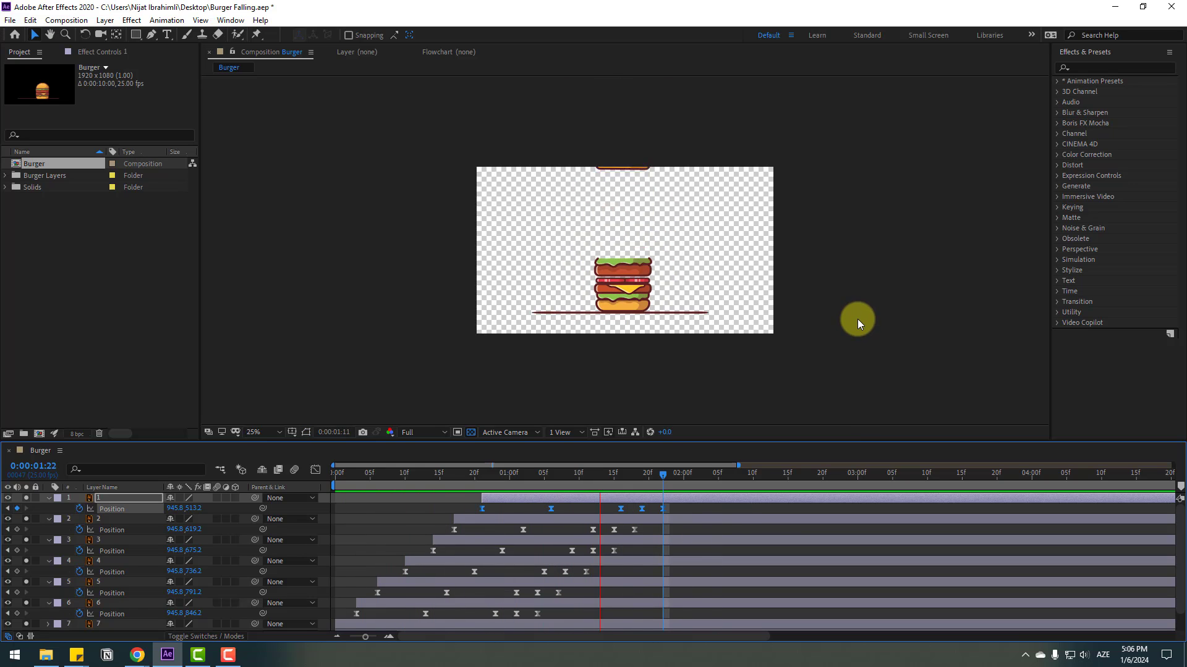
key(space)
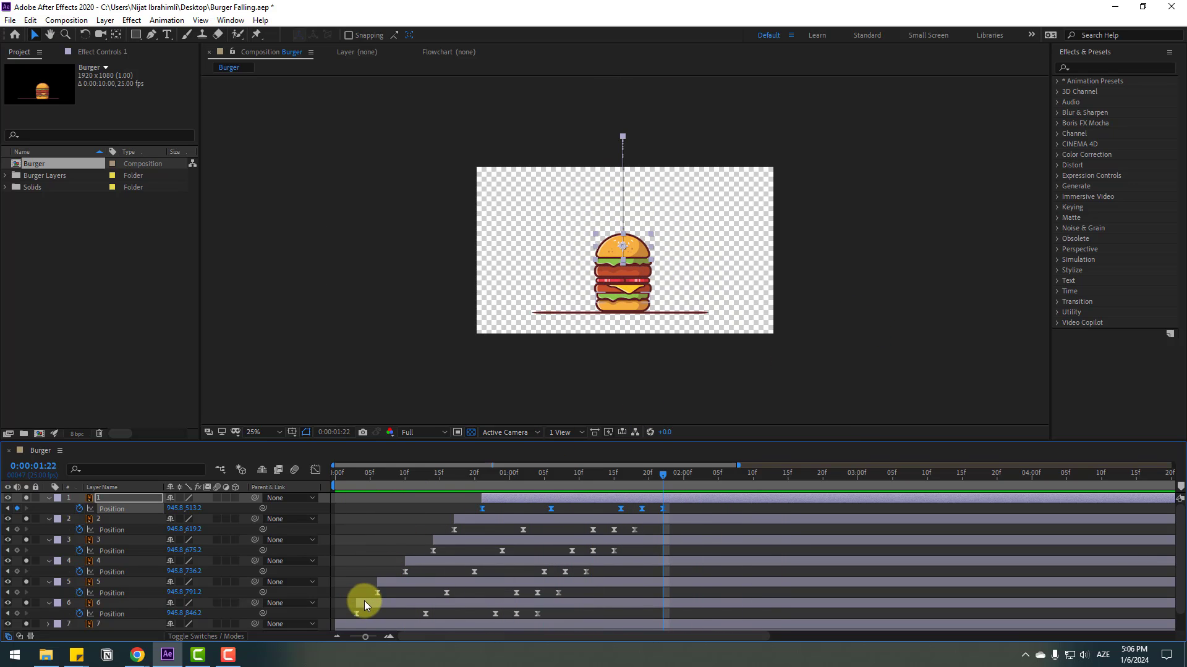
click(365, 602)
key(space)
drag(391, 605, 441, 525)
drag(500, 498, 479, 501)
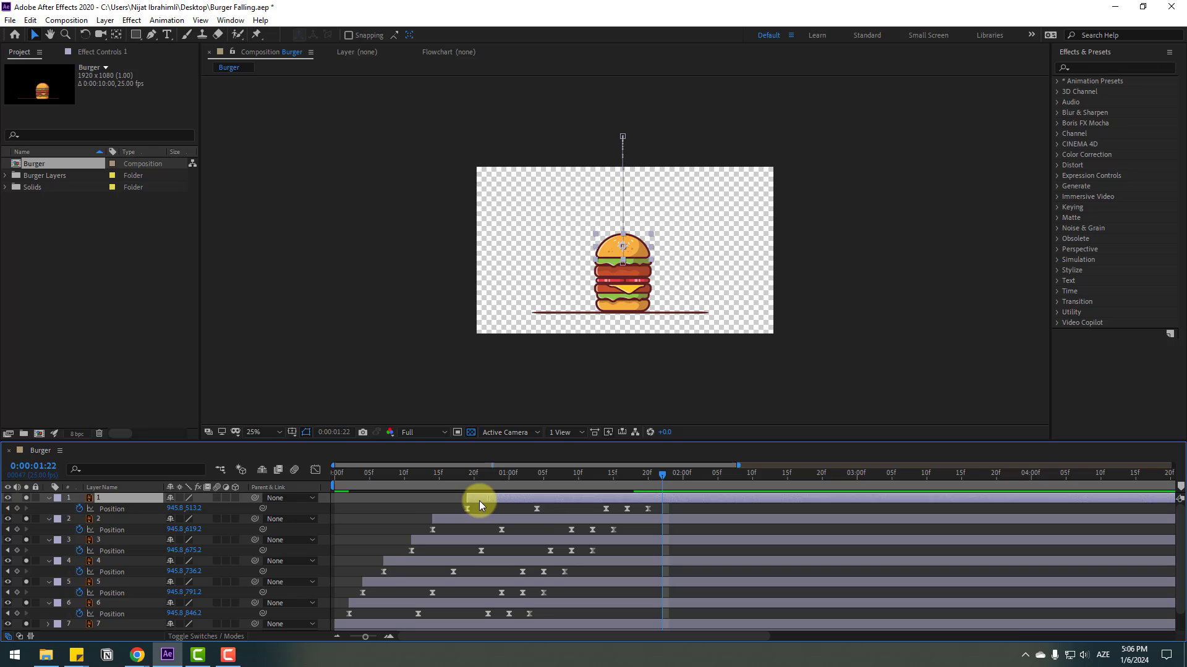
key(space)
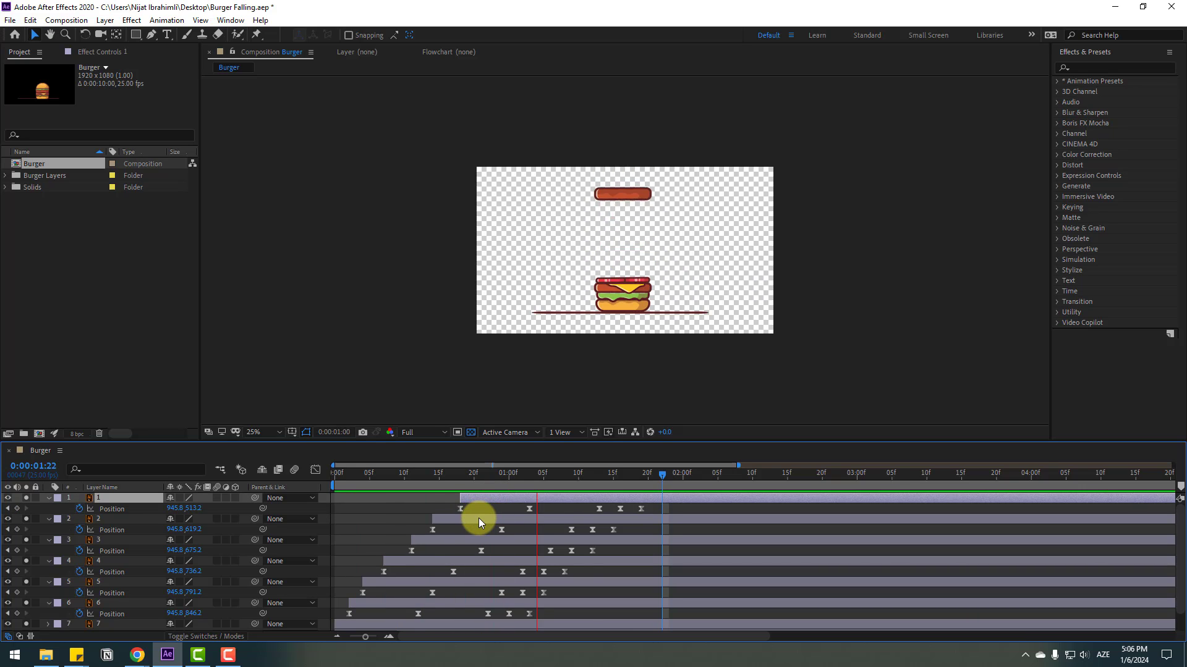
click(666, 474)
Turn off Solo on burger layers 1–7, leaving only the line layer soloed
click(96, 497)
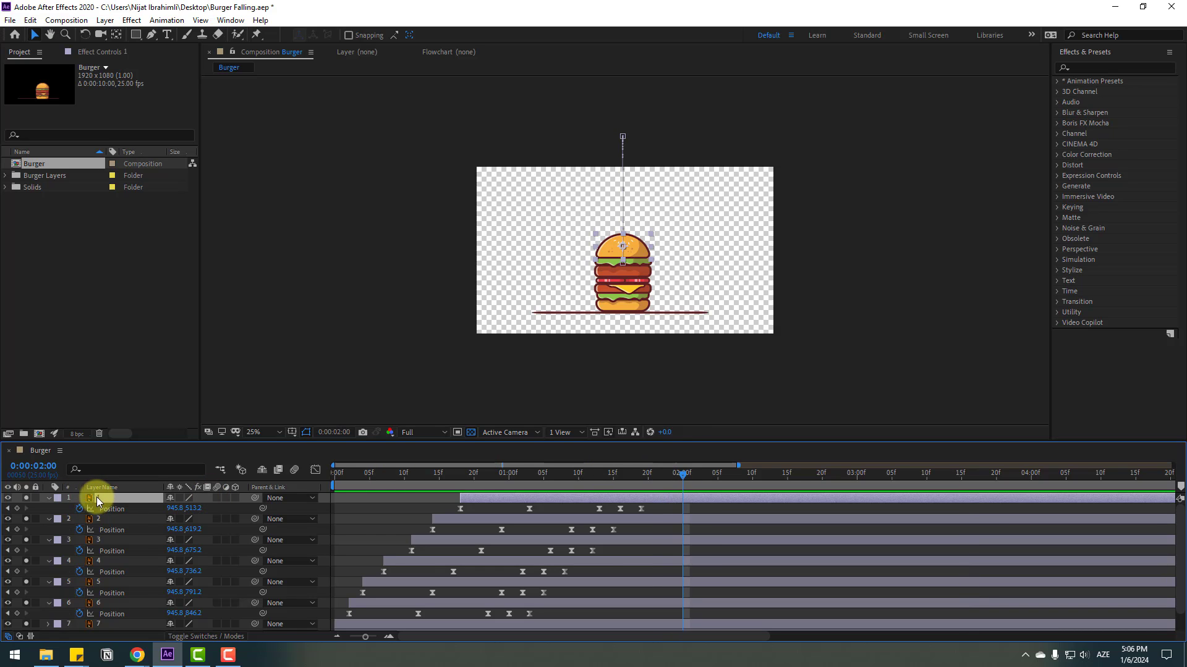
scroll(109, 591, down, 1)
shift+click(95, 604)
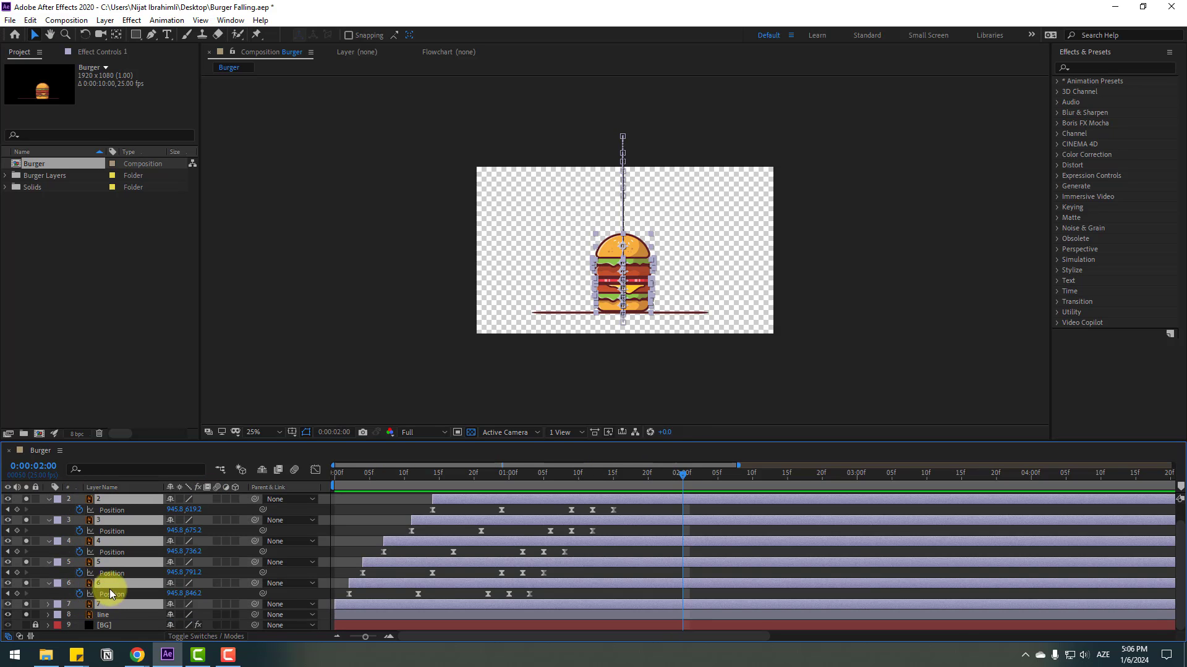
scroll(92, 568, up, 1)
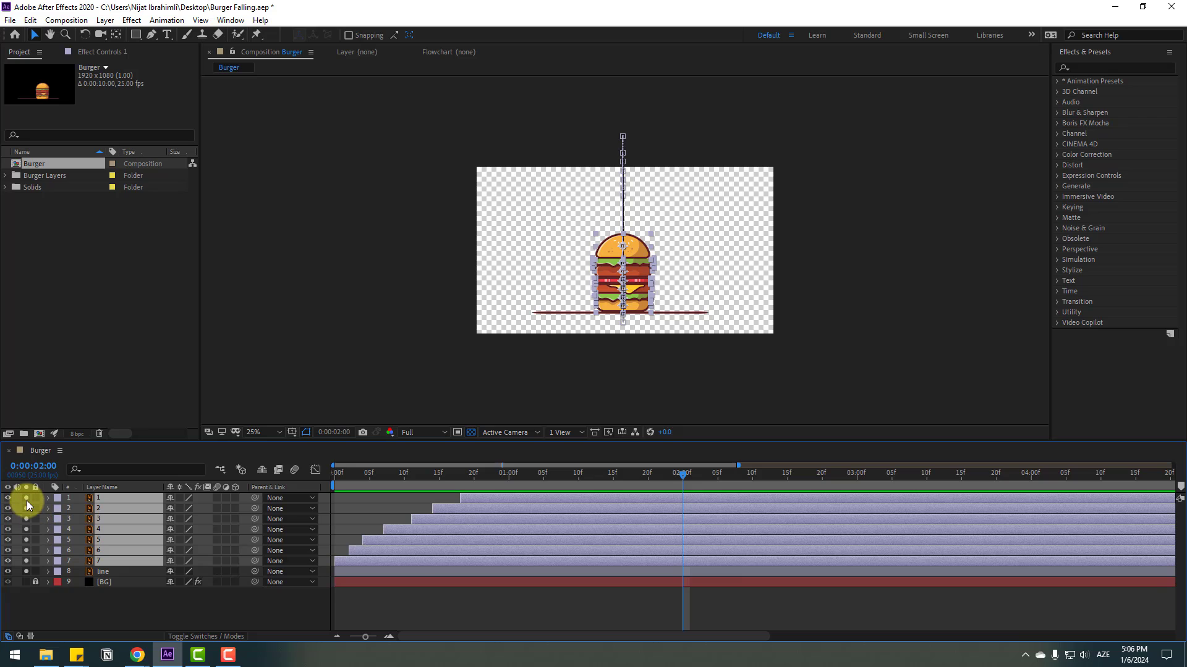
click(27, 497)
click(177, 596)
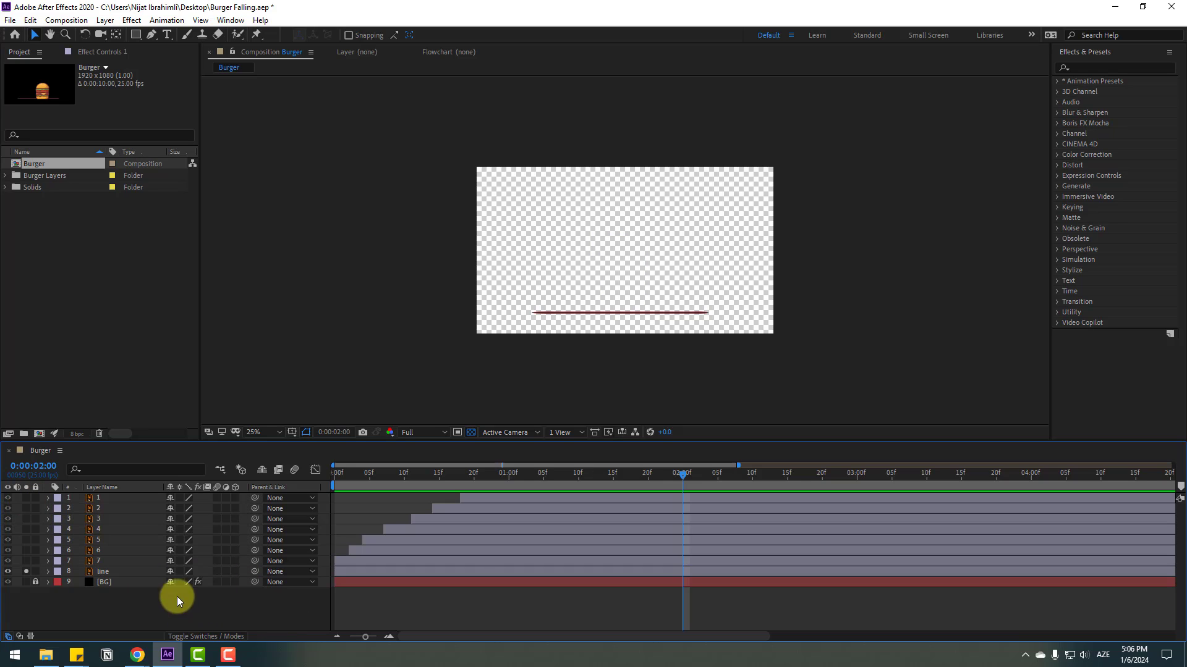
click(26, 572)
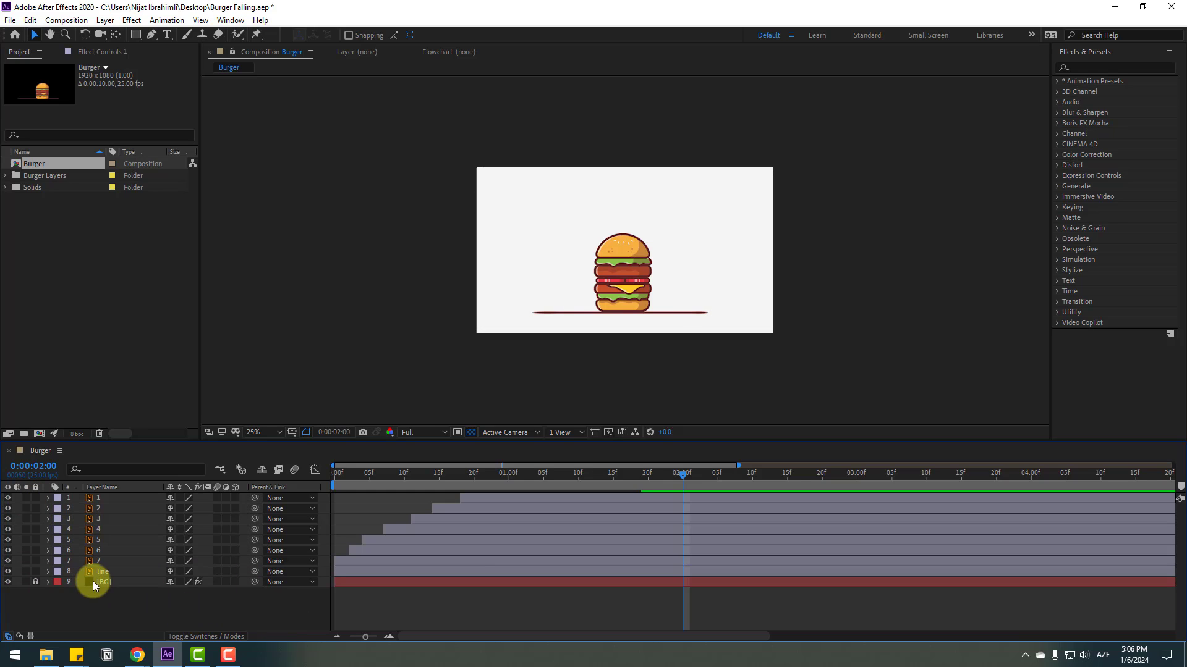
click(143, 572)
click(639, 473)
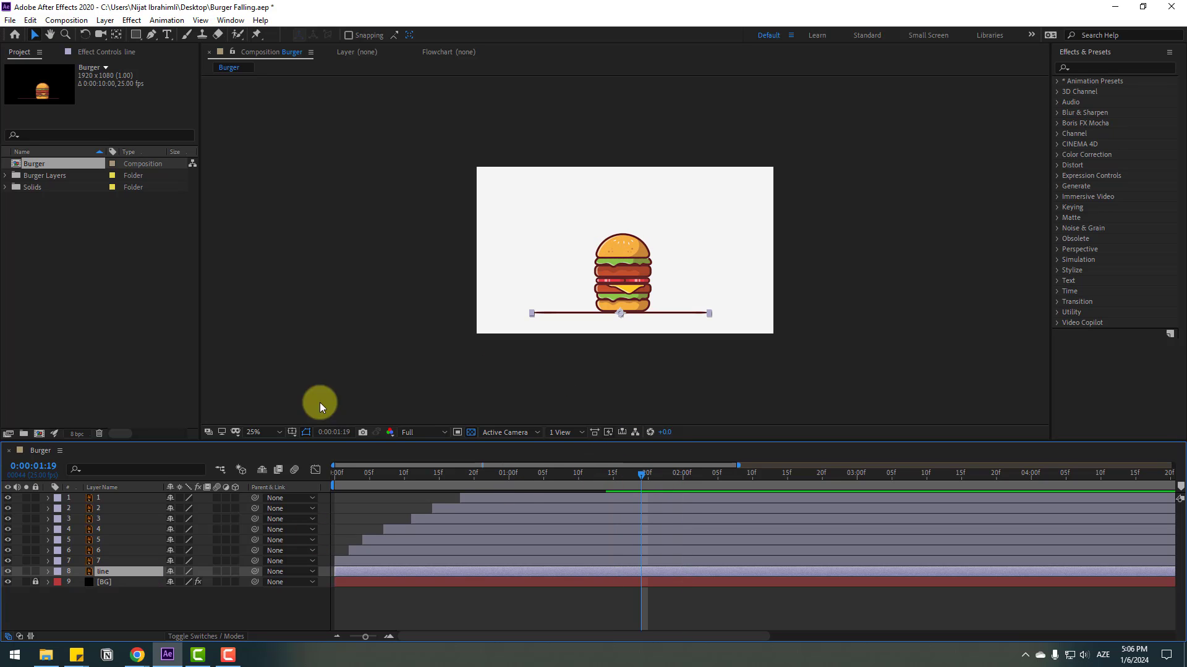
click(26, 571)
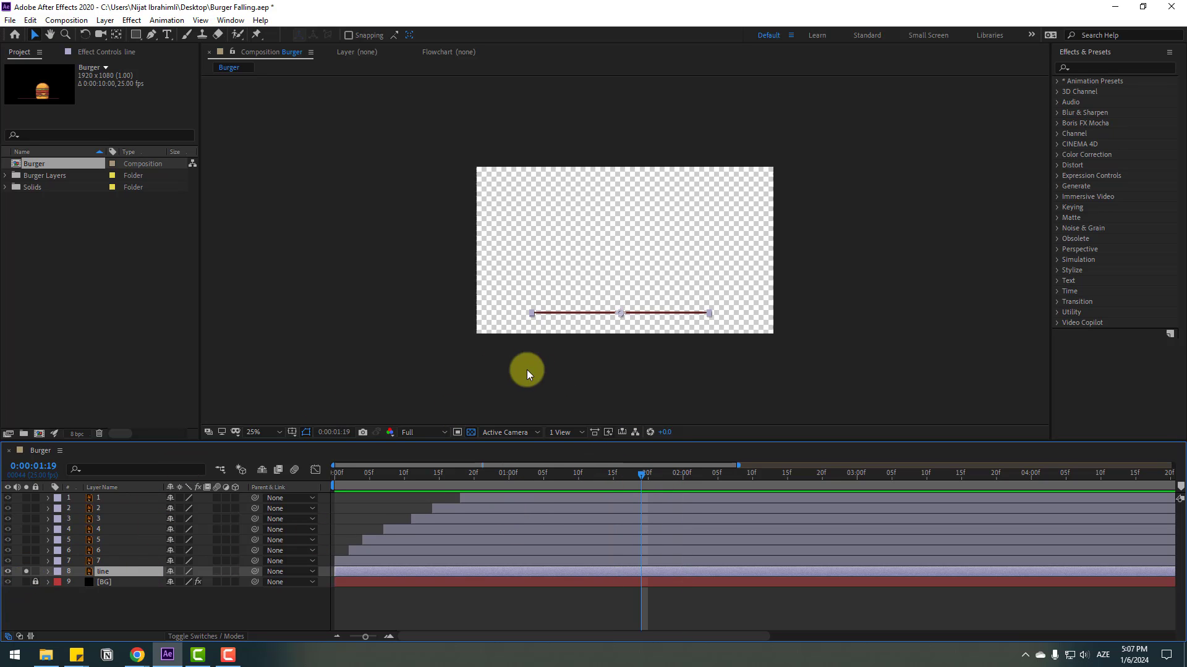
scroll(684, 287, up, 5)
scroll(690, 273, down, 4)
scroll(737, 275, up, 2)
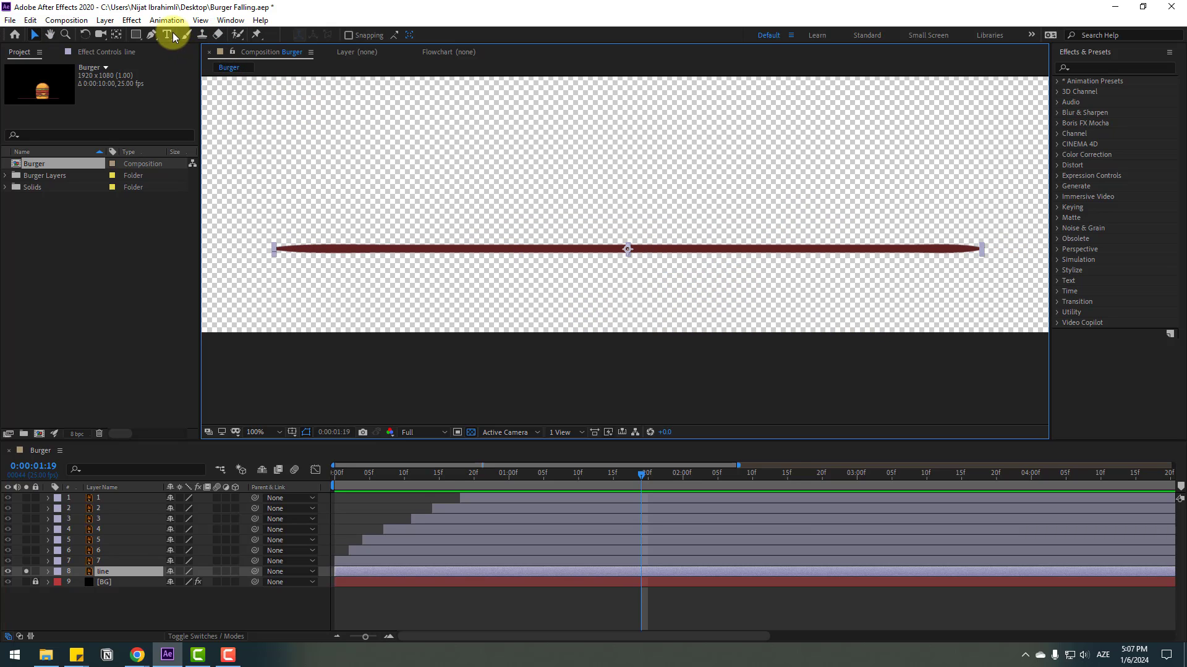
Draw a two-point Pen mask from the red line's left end to its right end
click(149, 39)
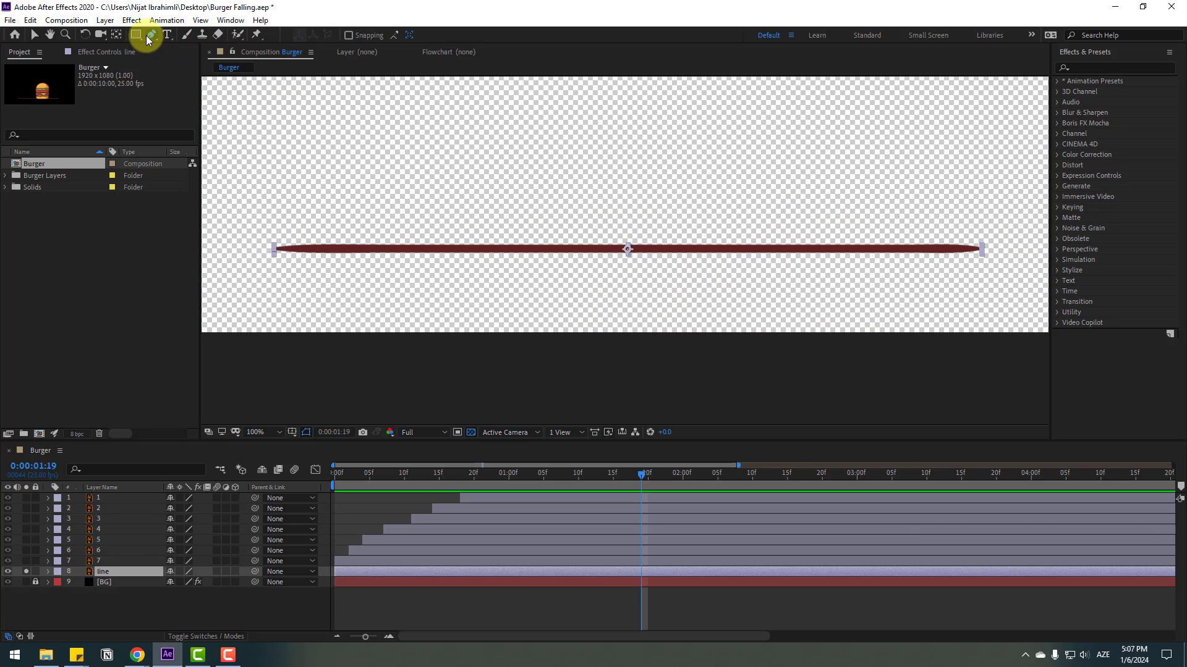
click(275, 250)
click(982, 250)
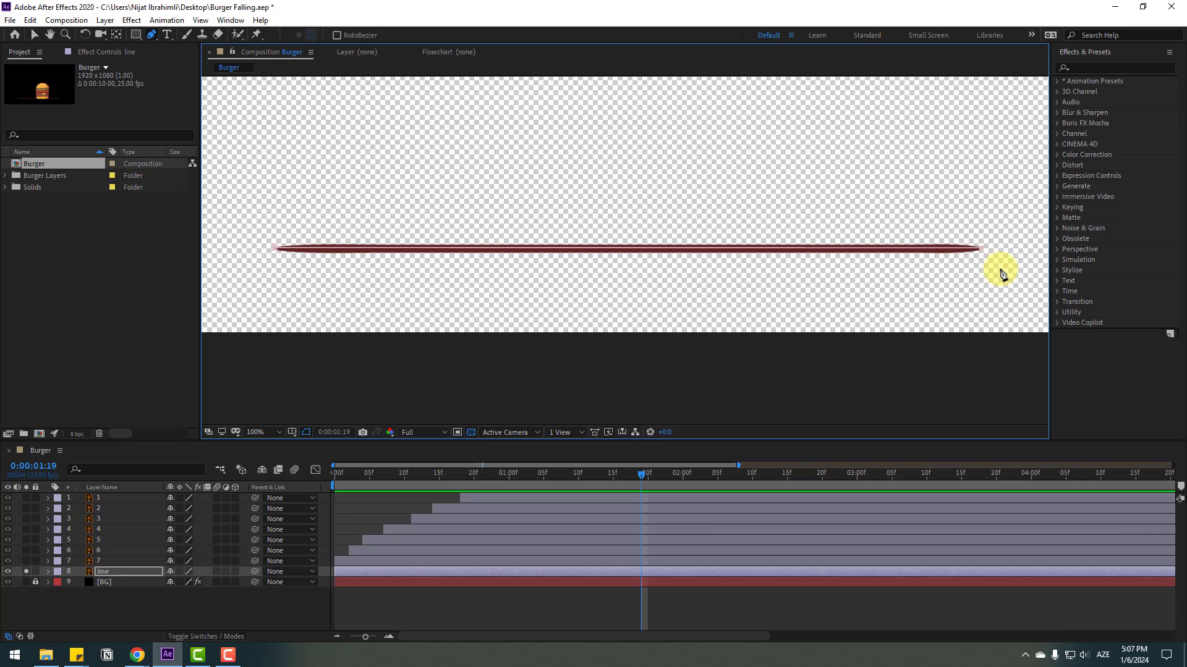
click(35, 35)
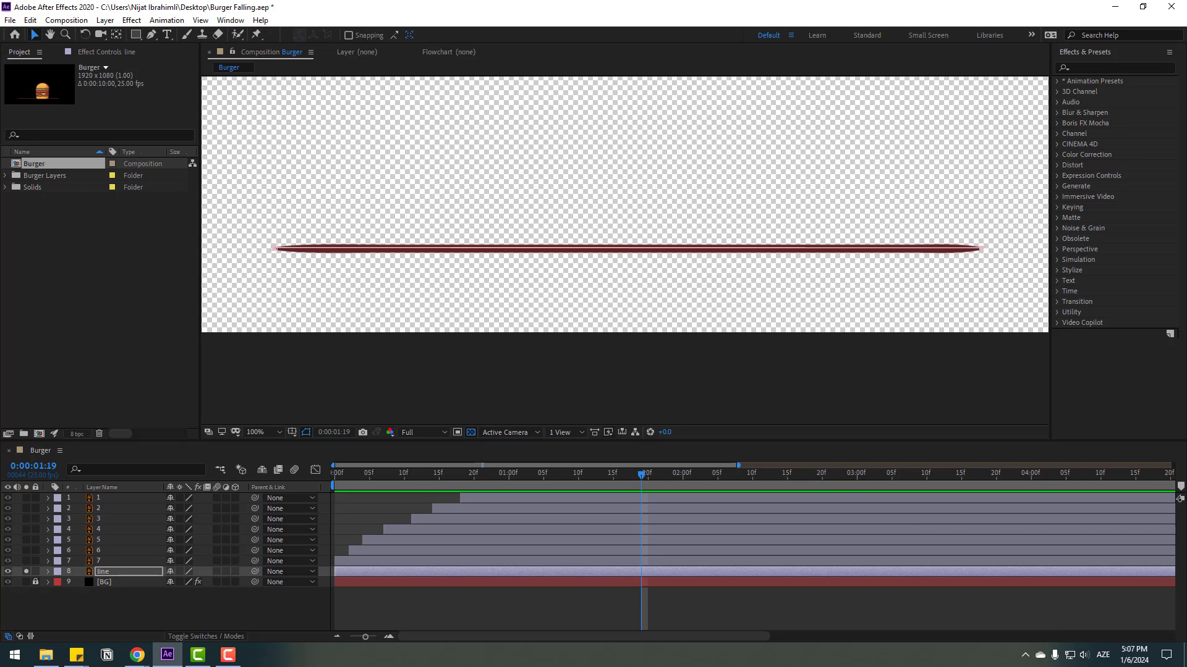
click(1096, 68)
Apply the Stroke effect to the line layer with Paint Style set to Reveal Original Image
text(stroke)
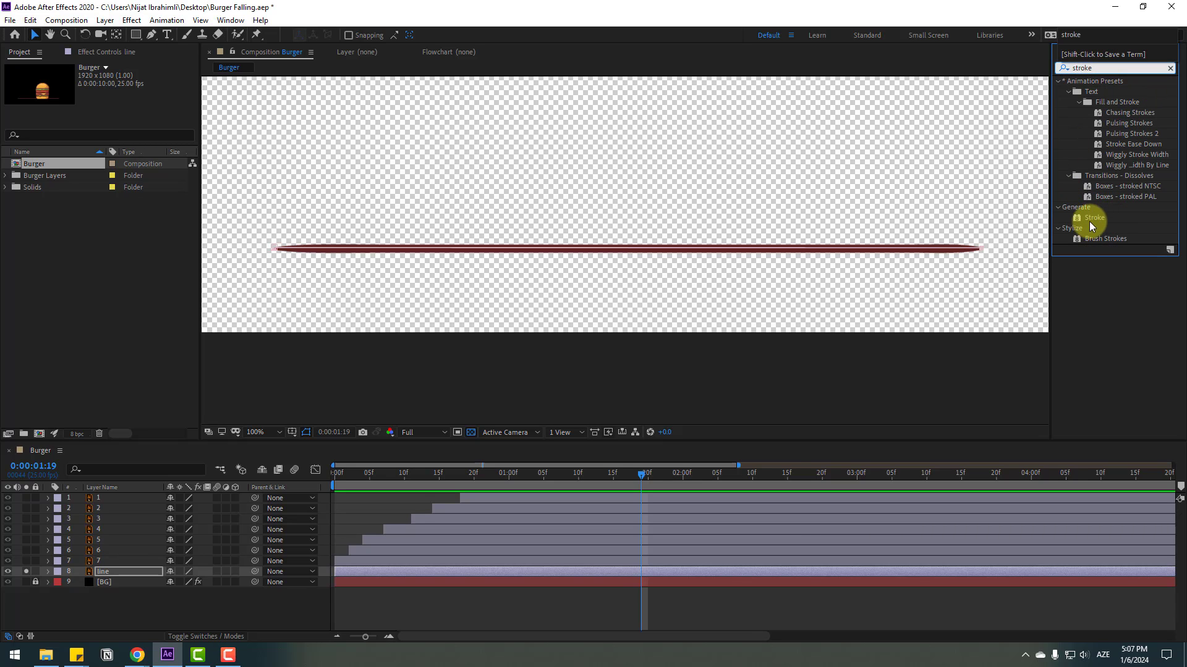
mouse_move(1096, 225)
mouse_down()
mouse_move(114, 561)
mouse_move(114, 572)
mouse_up()
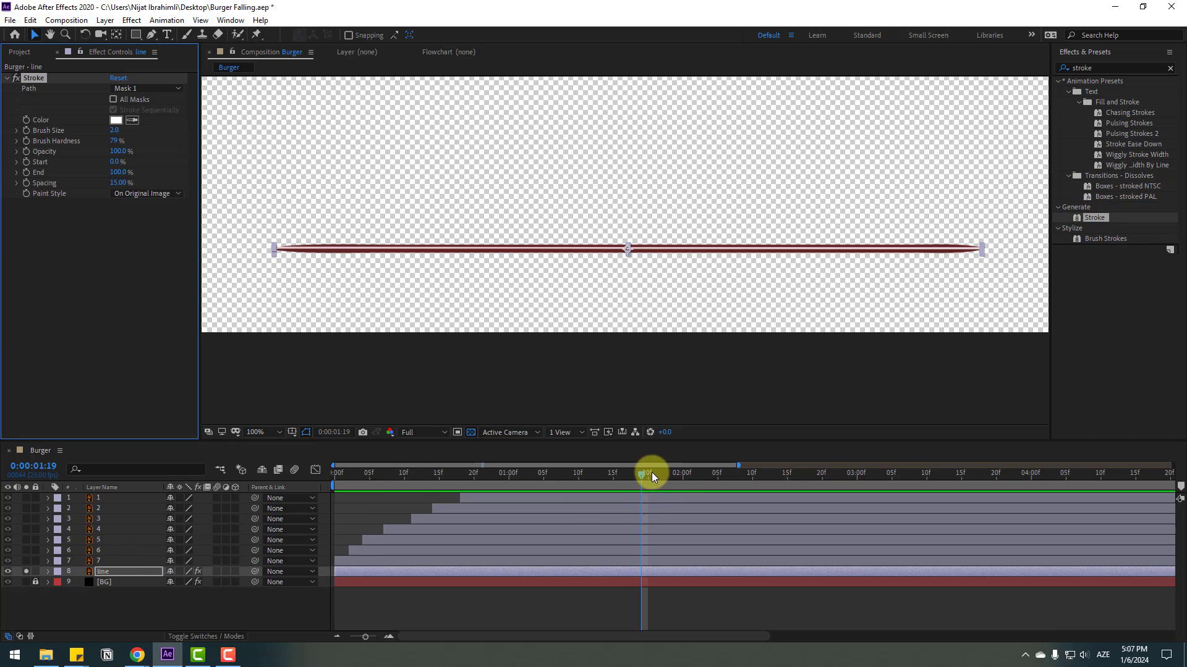
drag(652, 472, 304, 500)
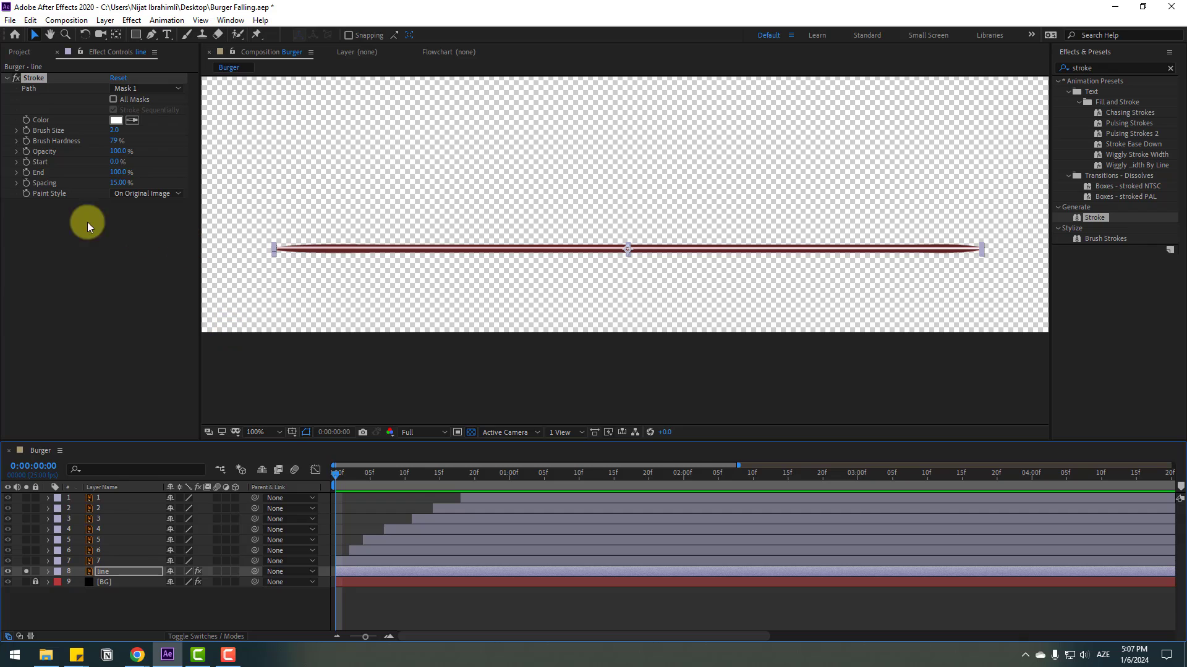
click(142, 193)
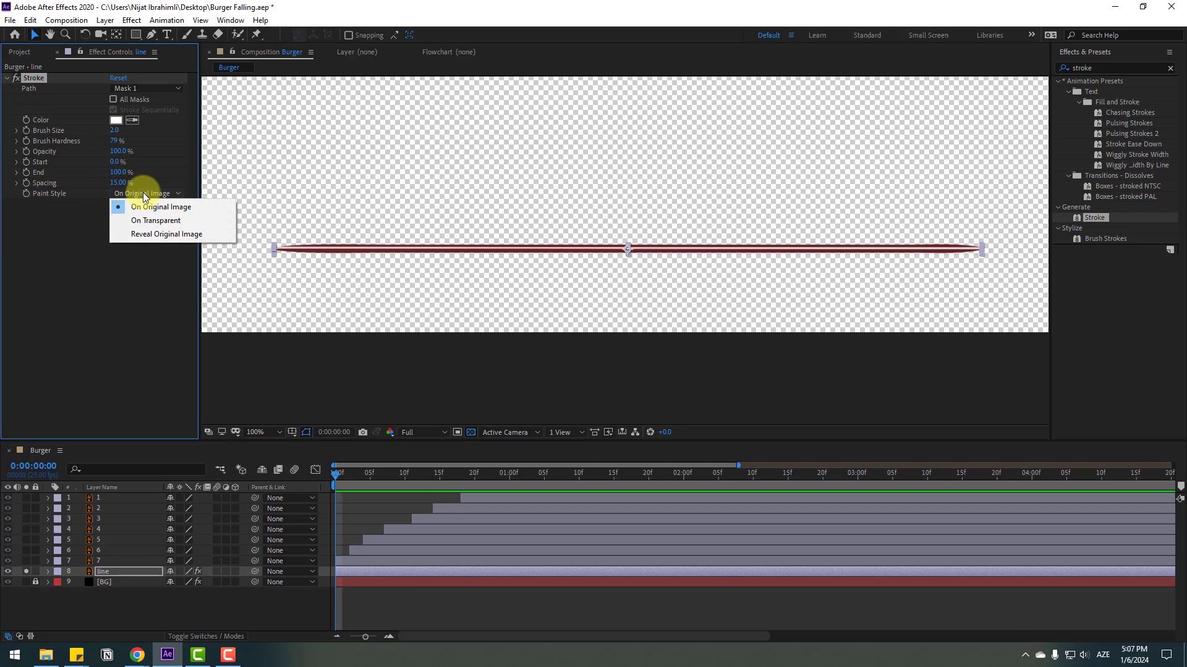
click(178, 236)
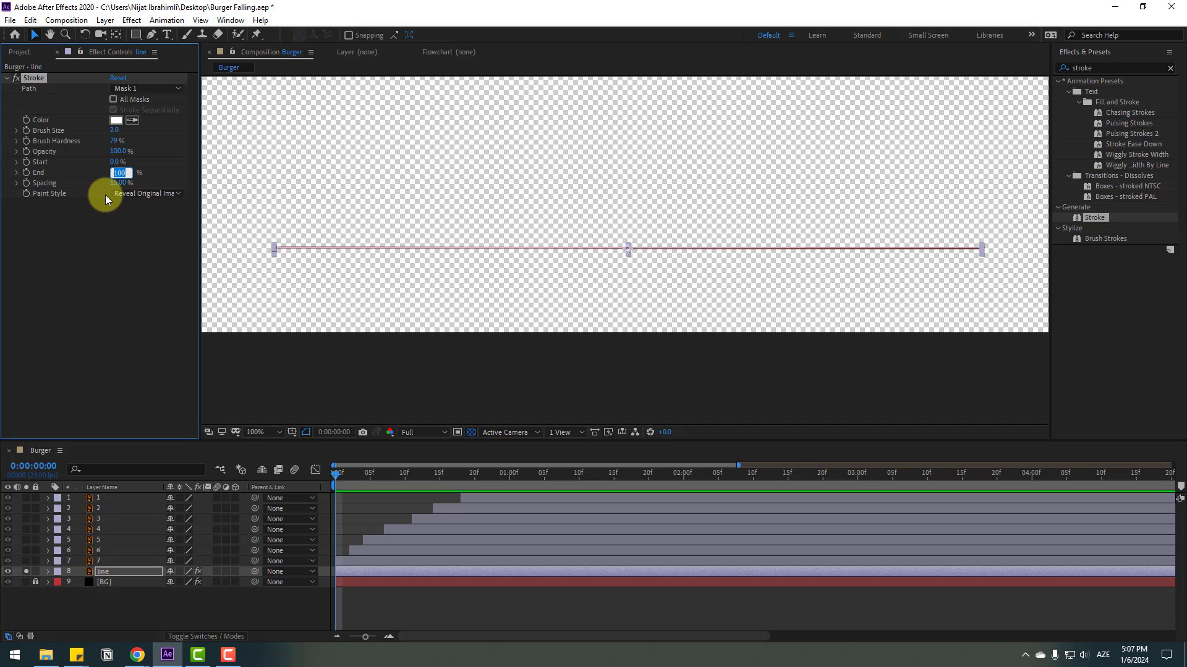
Set Stroke End to 0% and keyframe it at 0:00
text(0)
key(Return)
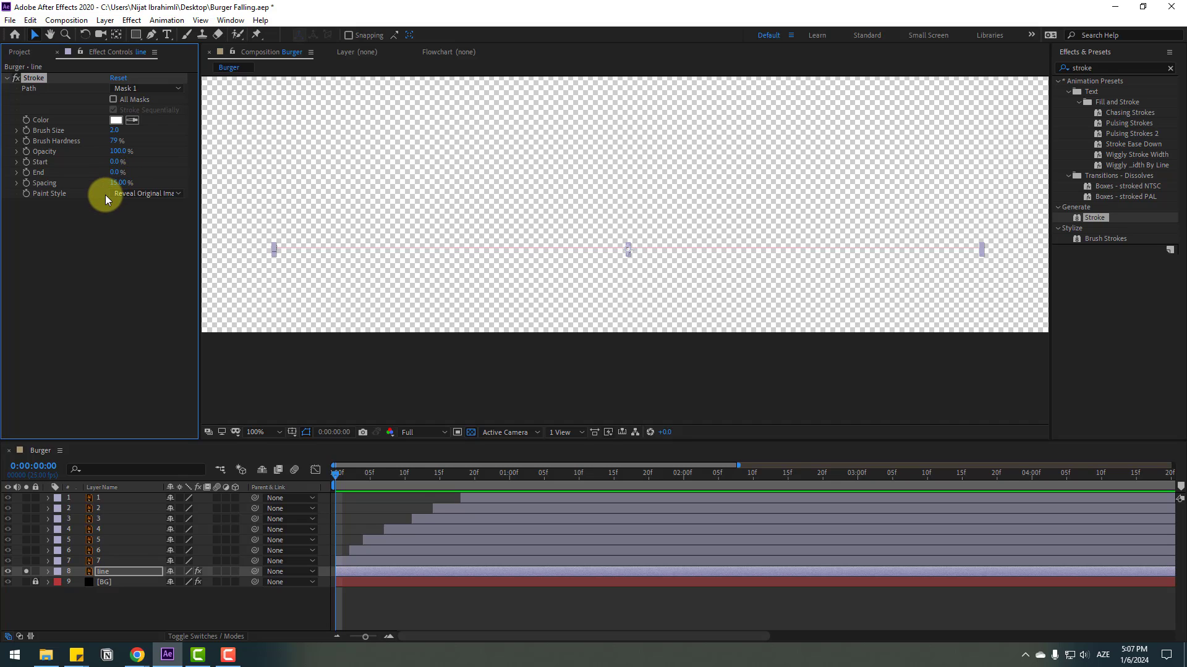
click(26, 172)
click(109, 571)
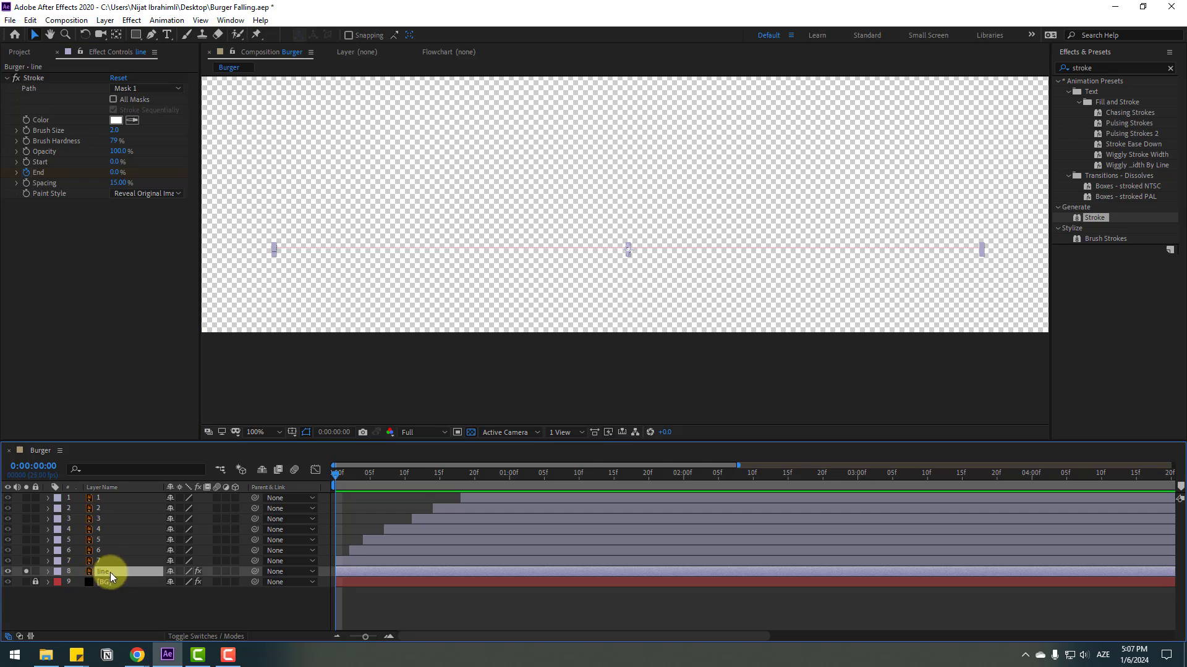
Add a Stroke End keyframe of 100% at frame 21
key(u)
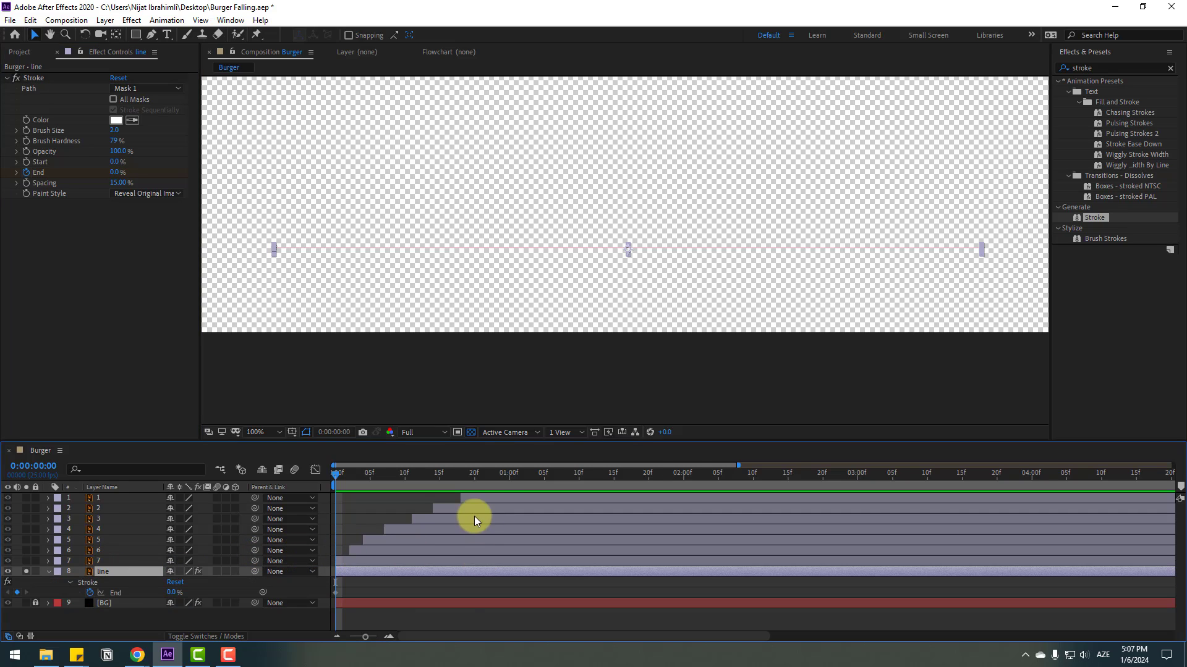
drag(473, 473, 484, 476)
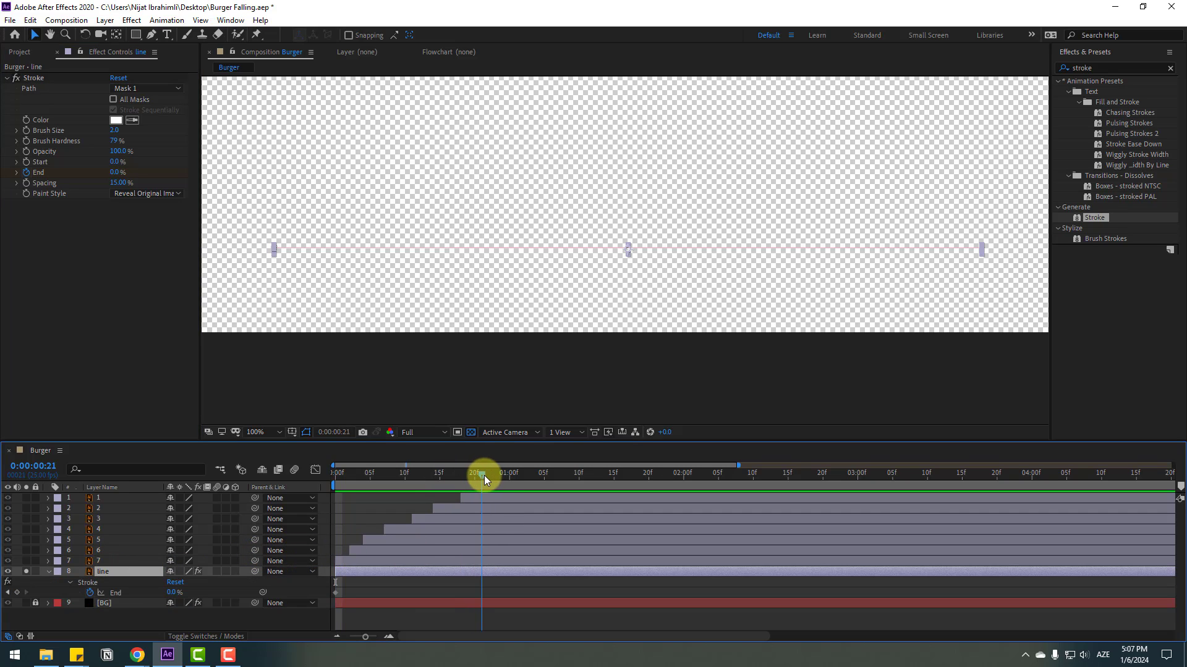
click(116, 172)
text(100)
key(Return)
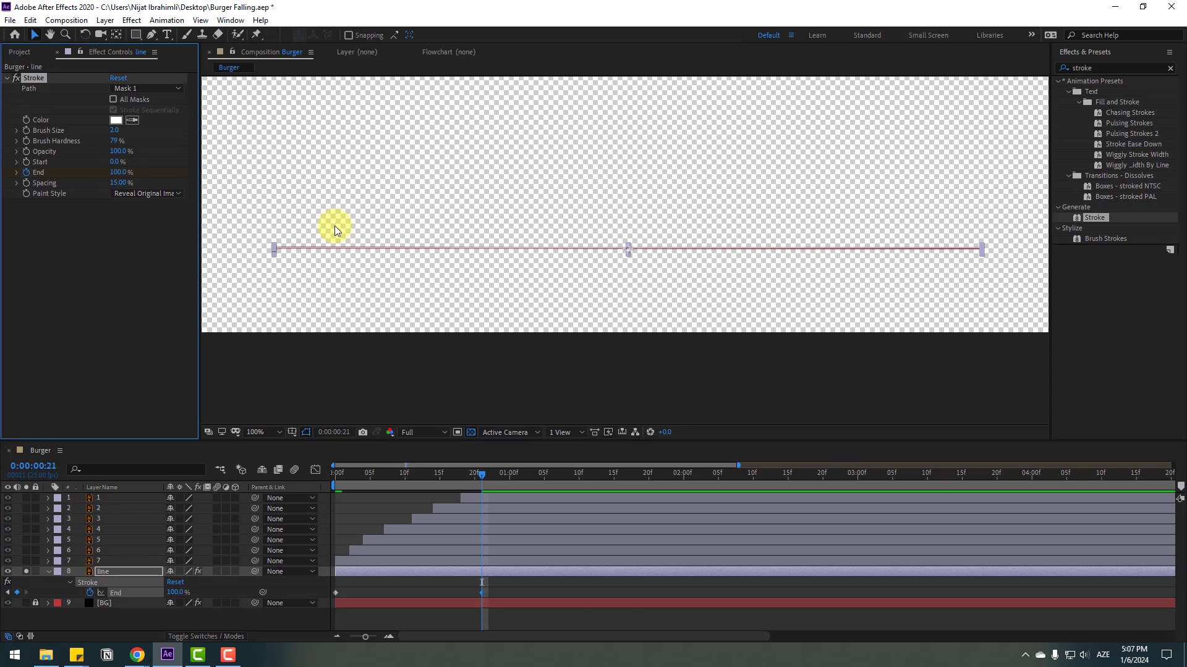
click(488, 624)
Raise the stroke's Brush Size to 11.1
mouse_move(476, 476)
mouse_down()
mouse_move(259, 476)
mouse_move(429, 466)
mouse_move(384, 466)
mouse_move(391, 474)
mouse_up()
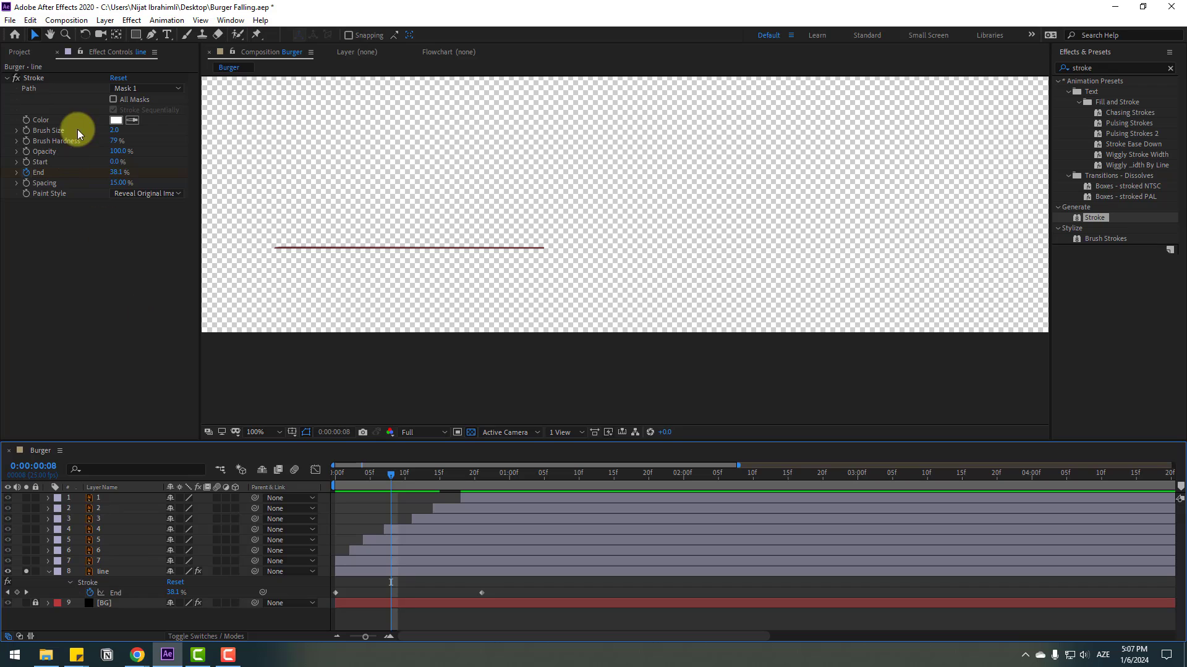
drag(116, 130, 165, 123)
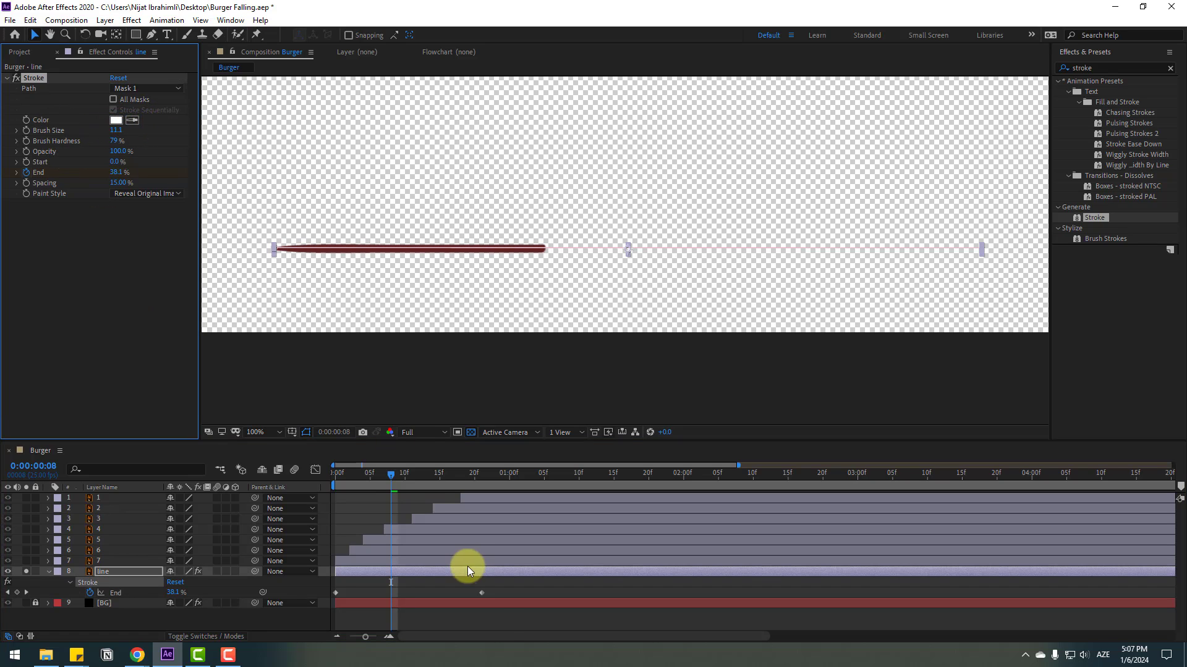
click(499, 621)
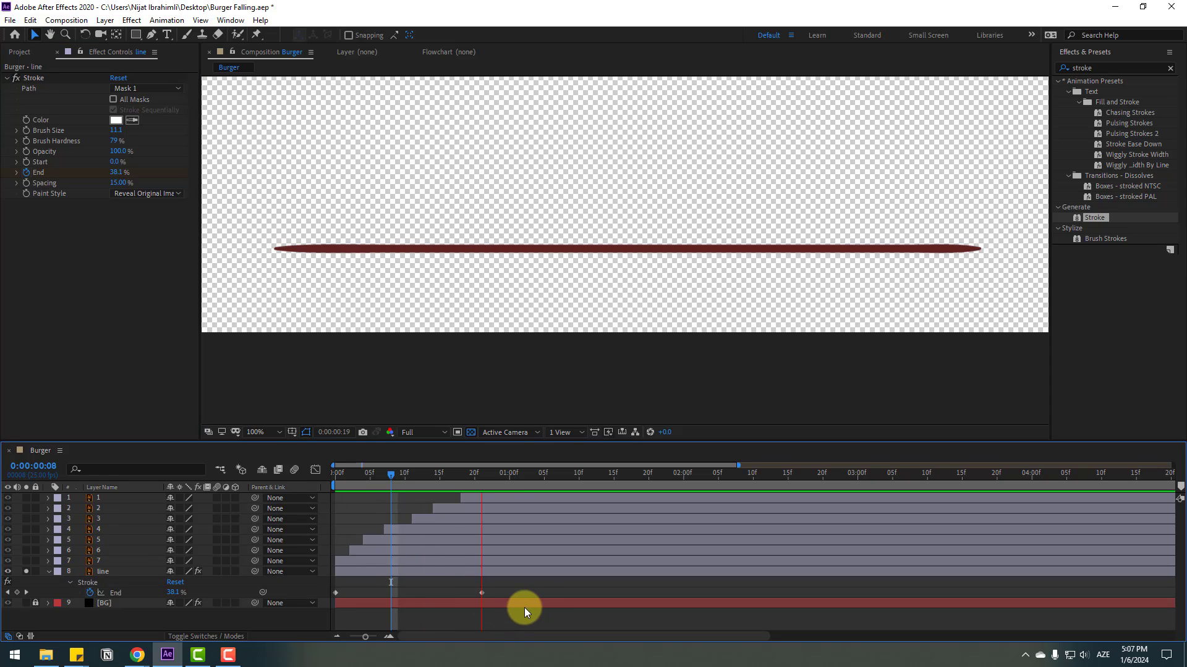
click(482, 592)
Apply Easy Ease to both Stroke End keyframes
right_click(335, 594)
mouse_move(396, 584)
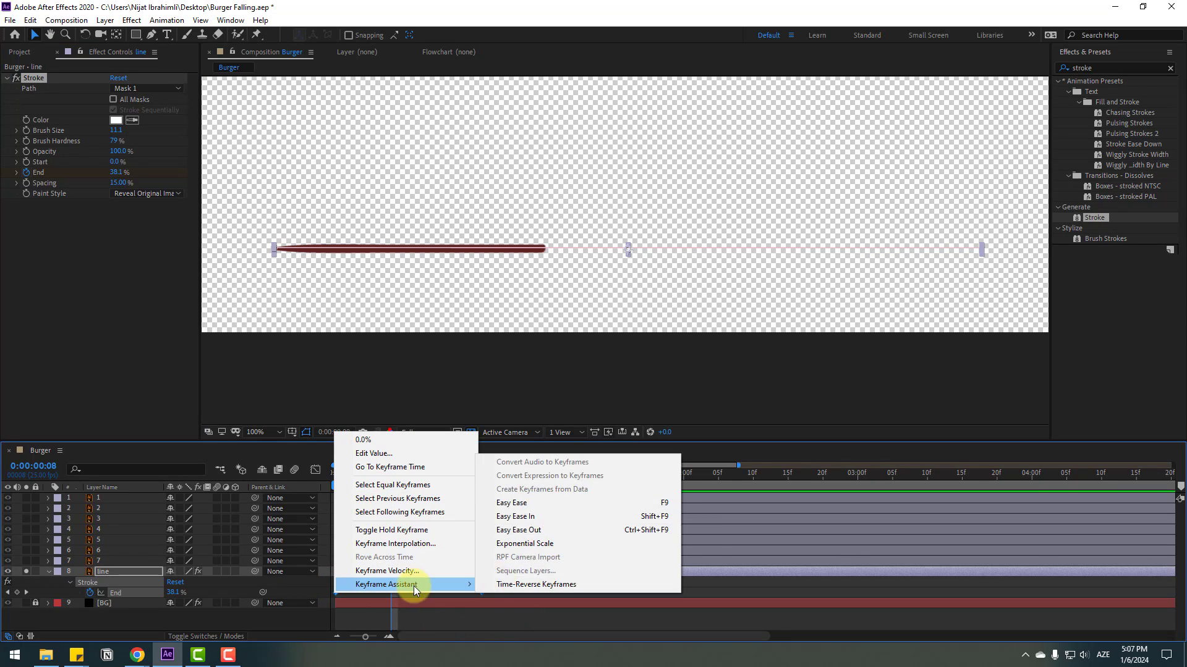
click(512, 503)
Pull the End keyframe speed handle left in the Graph Editor for a fast start, then preview
click(315, 470)
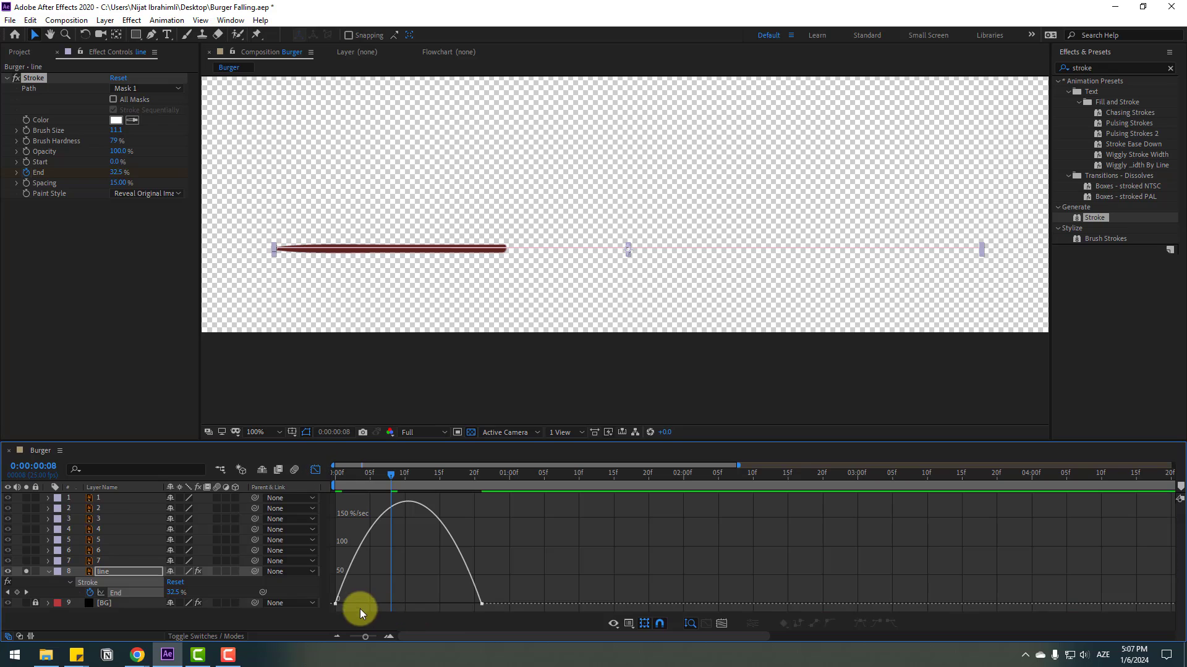
click(448, 605)
drag(455, 603, 370, 604)
key(space)
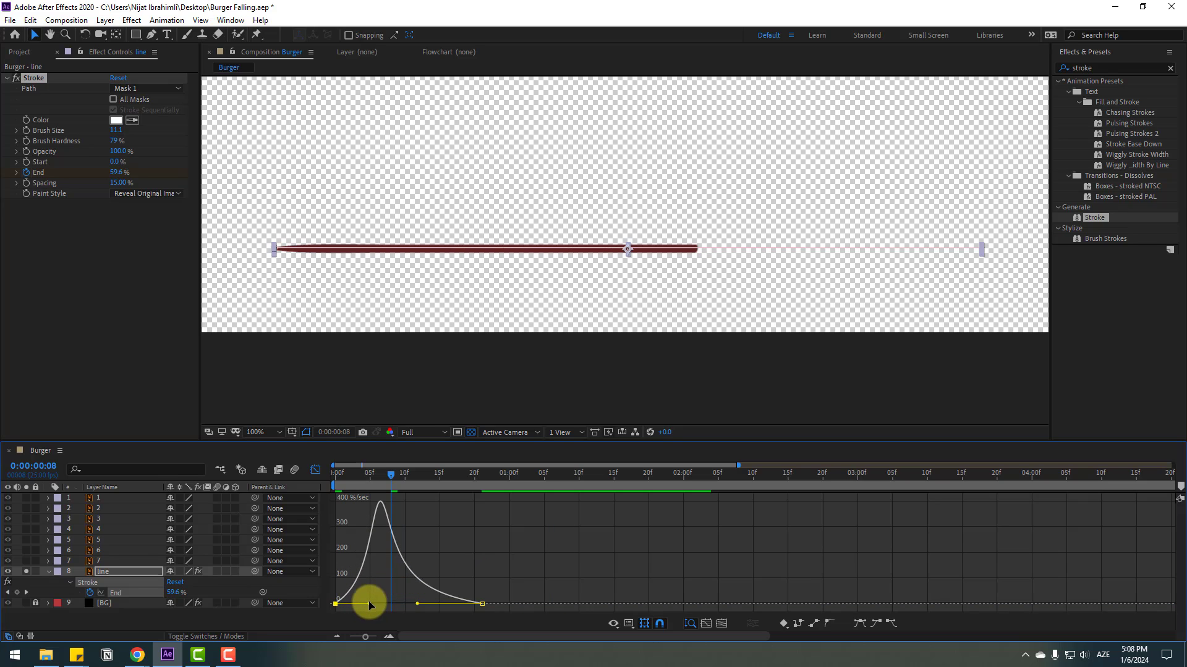
key(space)
click(314, 485)
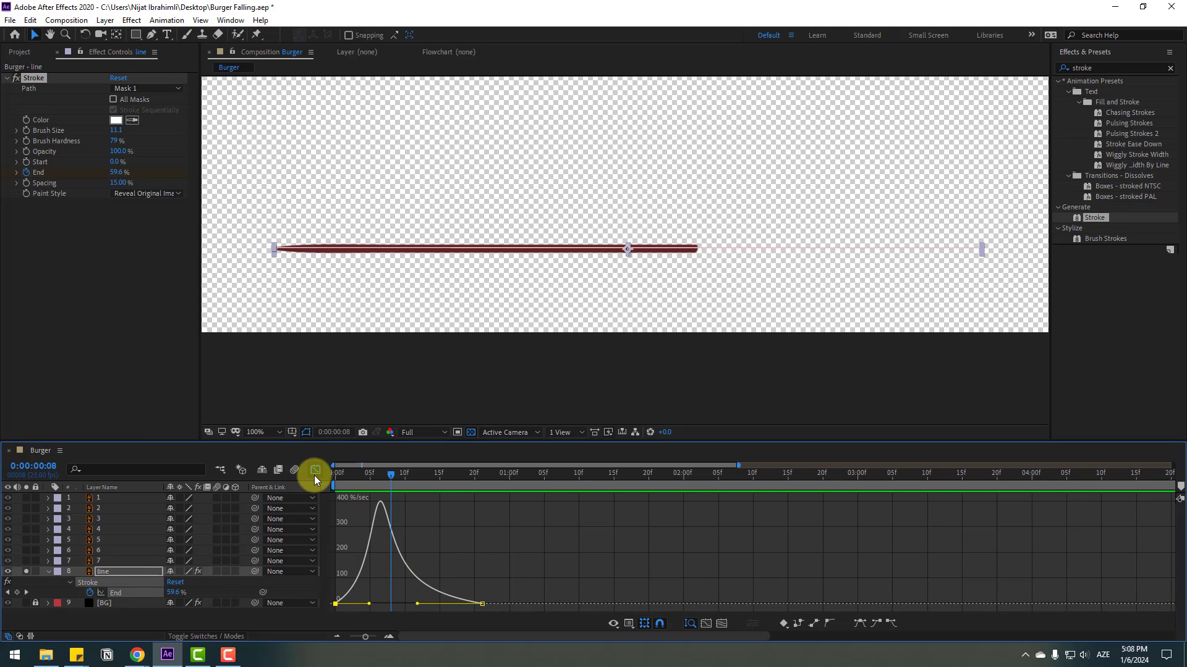
click(314, 476)
click(48, 572)
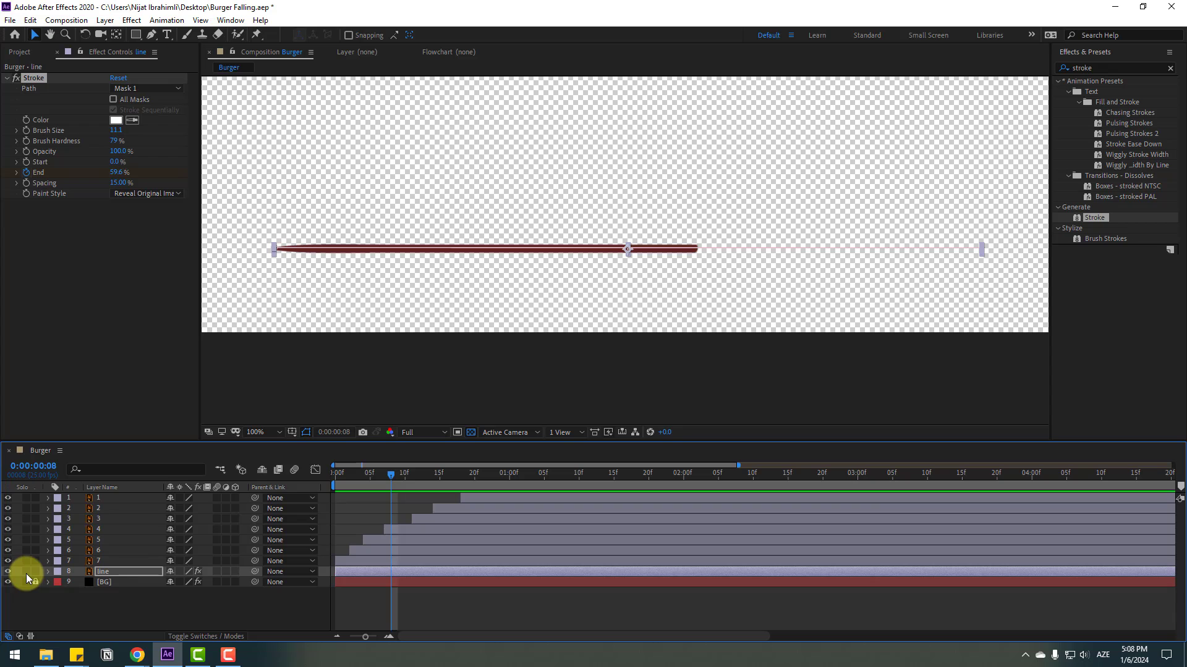
Un-solo the line, fit the viewer, preview all layers, and park the playhead at 0:00:02:00
click(26, 573)
click(266, 432)
click(283, 228)
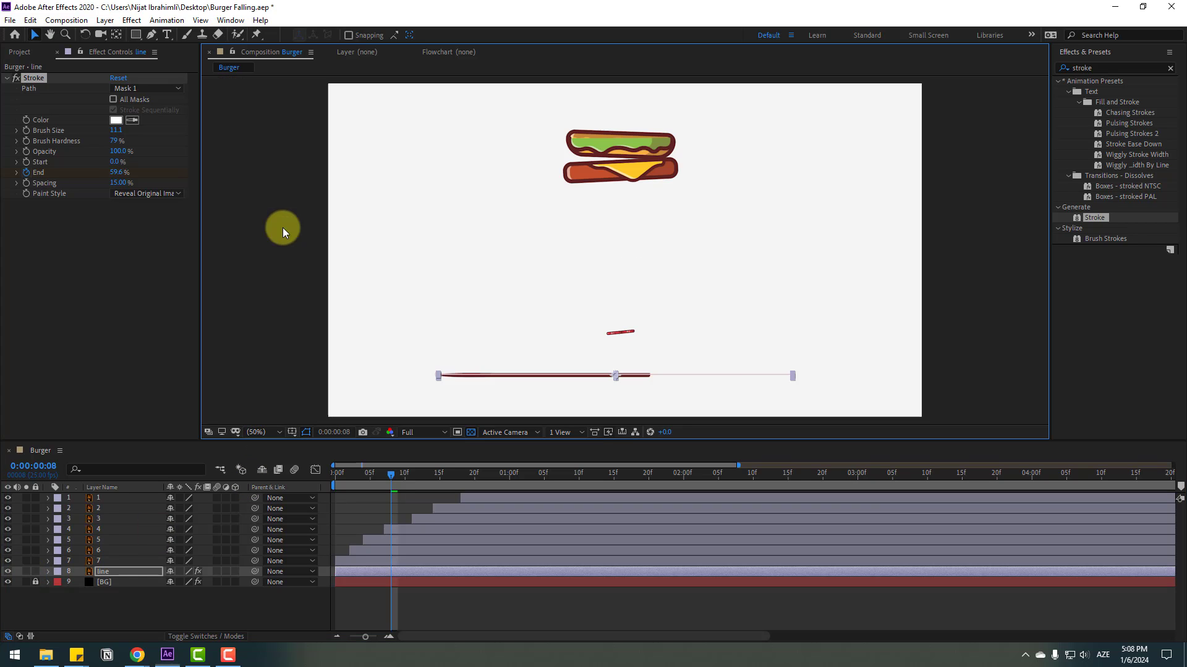
click(420, 606)
key(space)
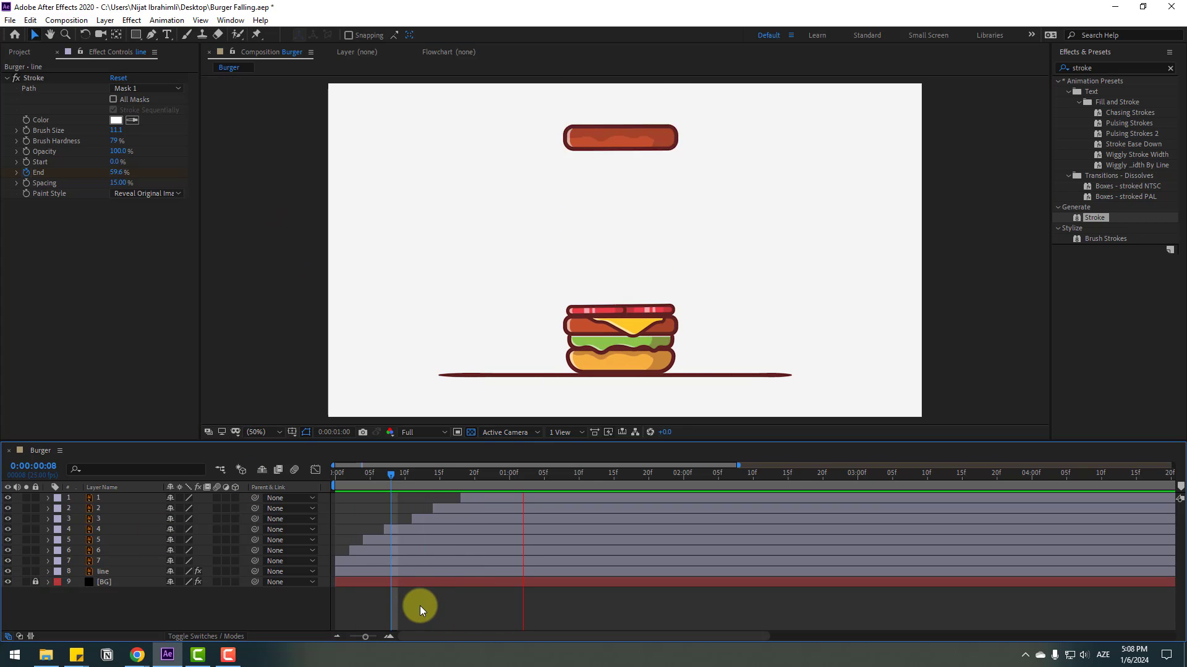
key(comma)
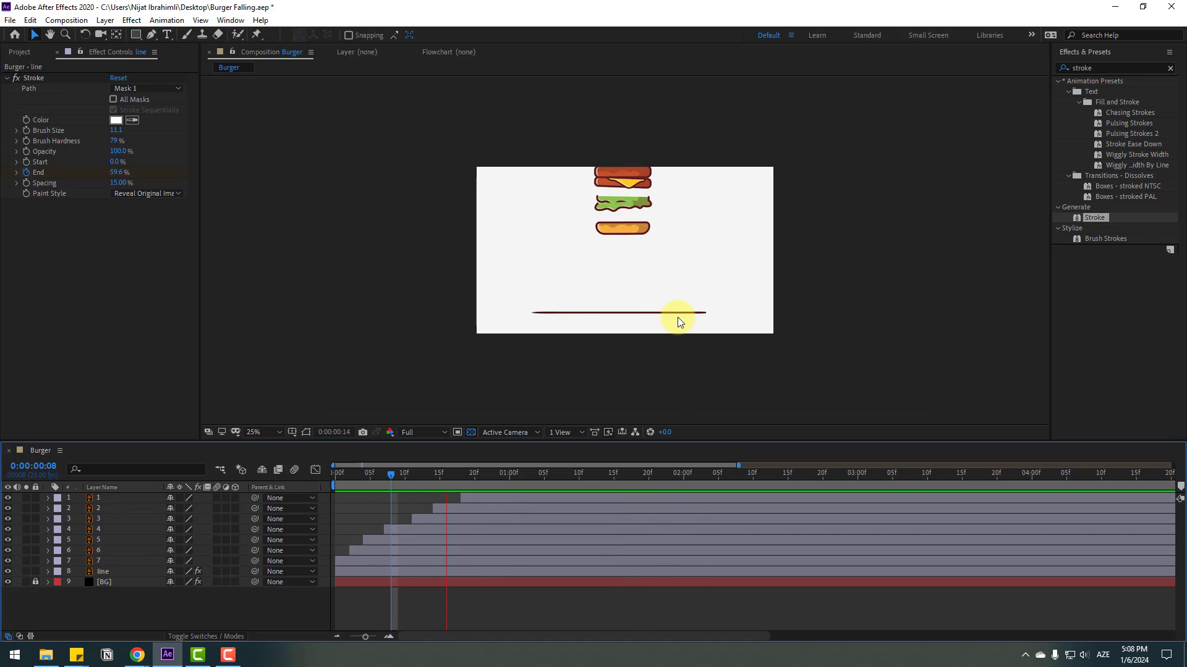
drag(477, 475, 673, 477)
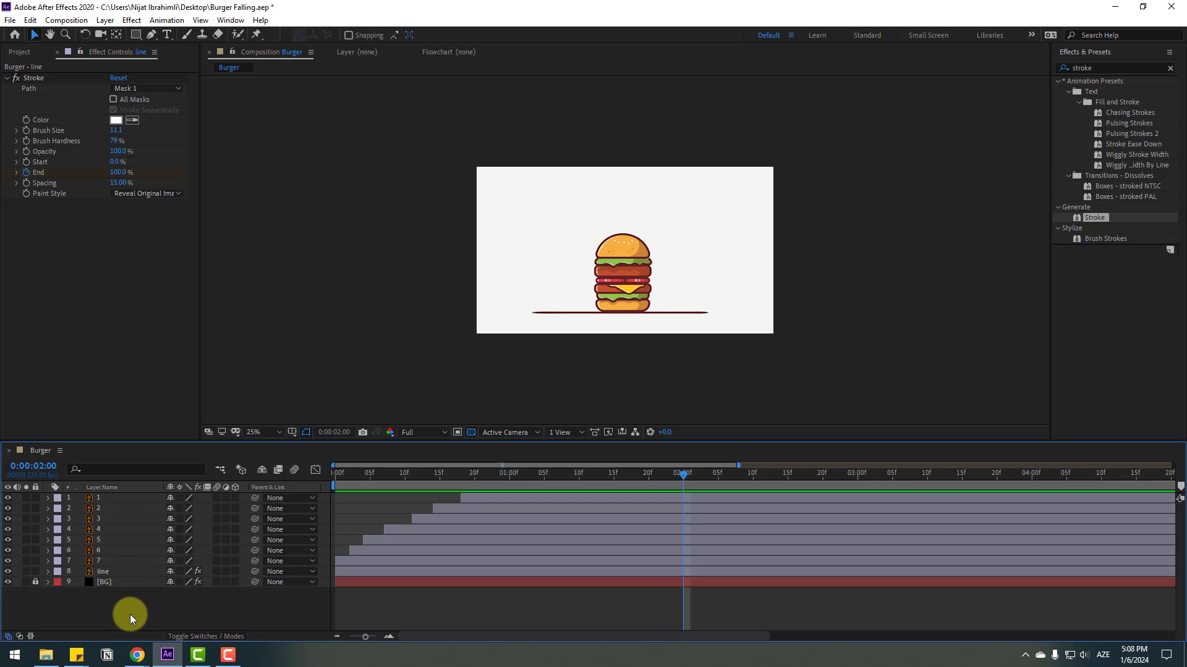
right_click(108, 615)
Add a new null object layer, Null 1, to the composition
mouse_move(226, 479)
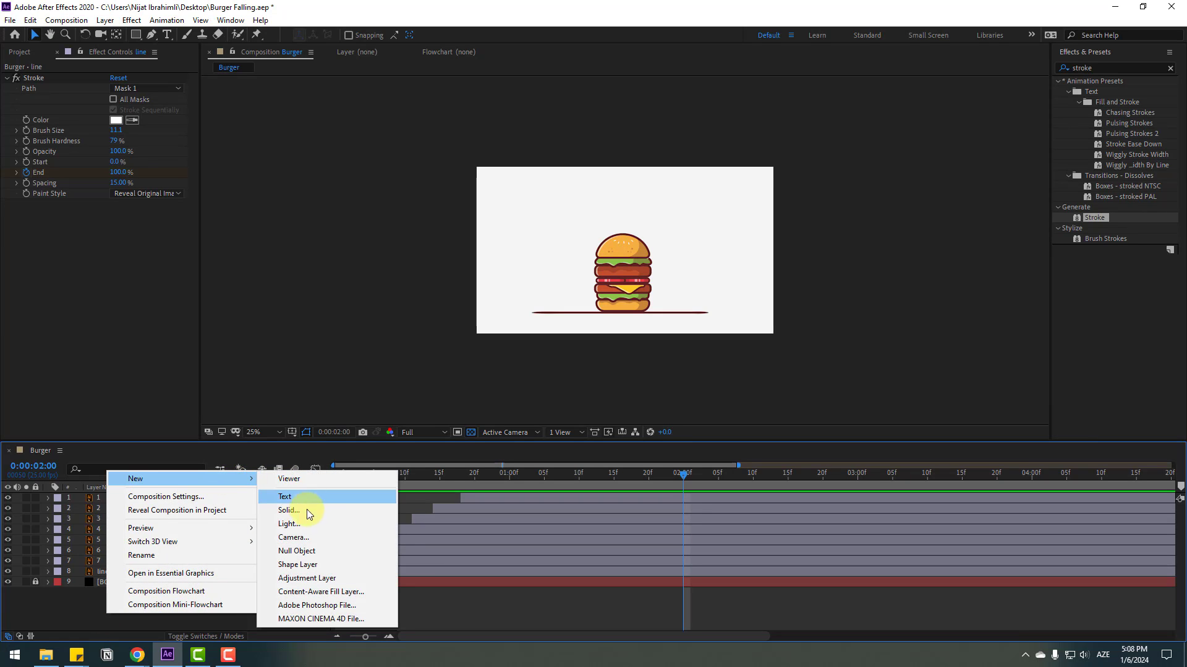
click(289, 551)
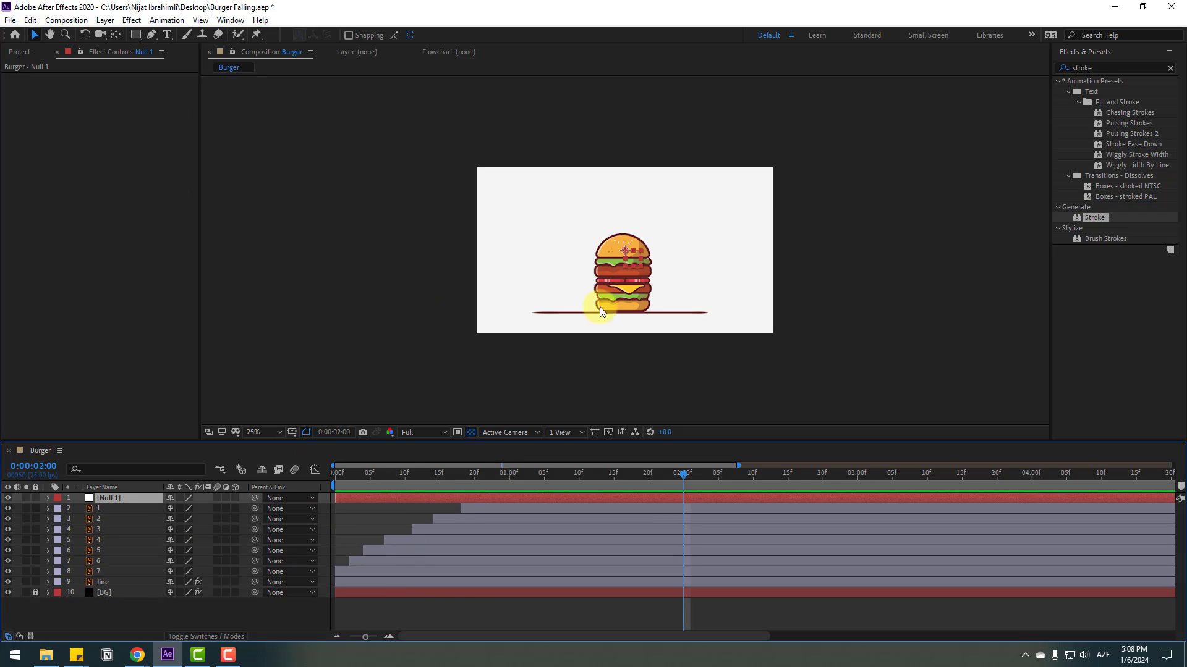
click(117, 36)
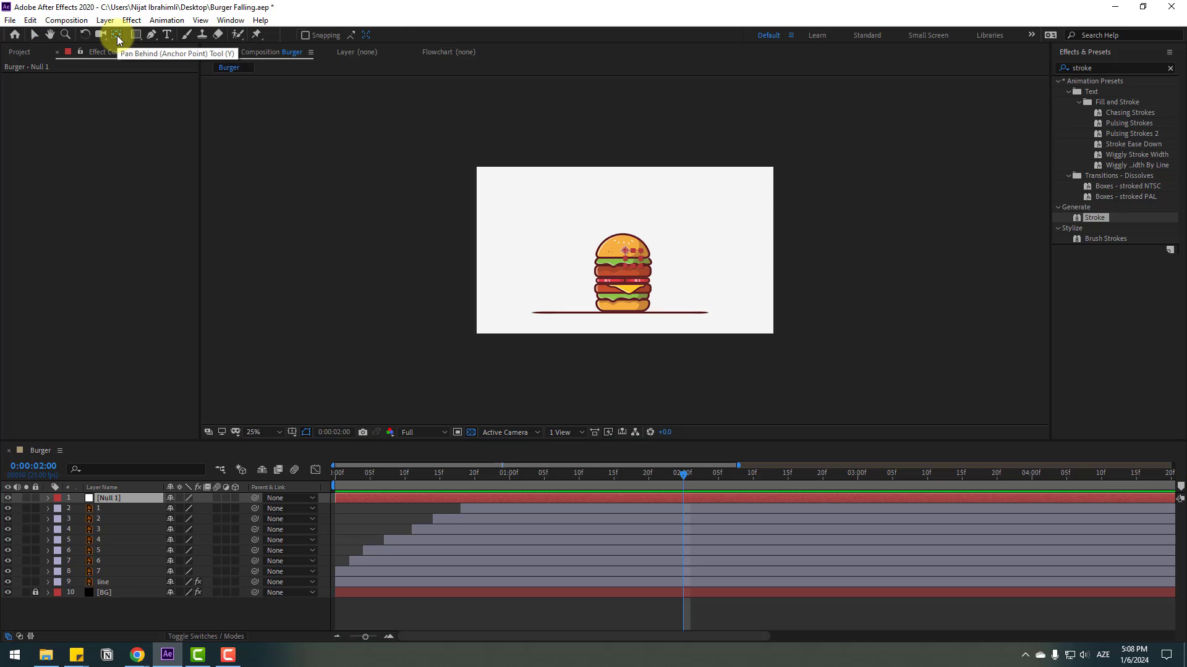
click(33, 36)
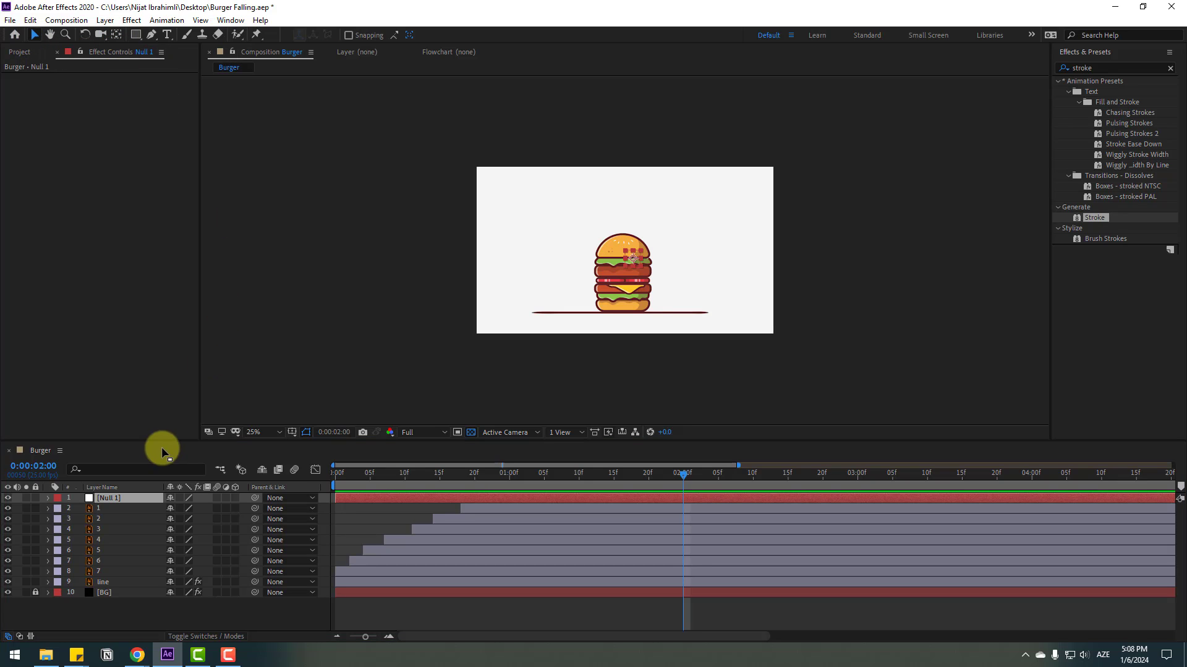
Parent the line layer and burger layers 1–7 to Null 1
click(100, 585)
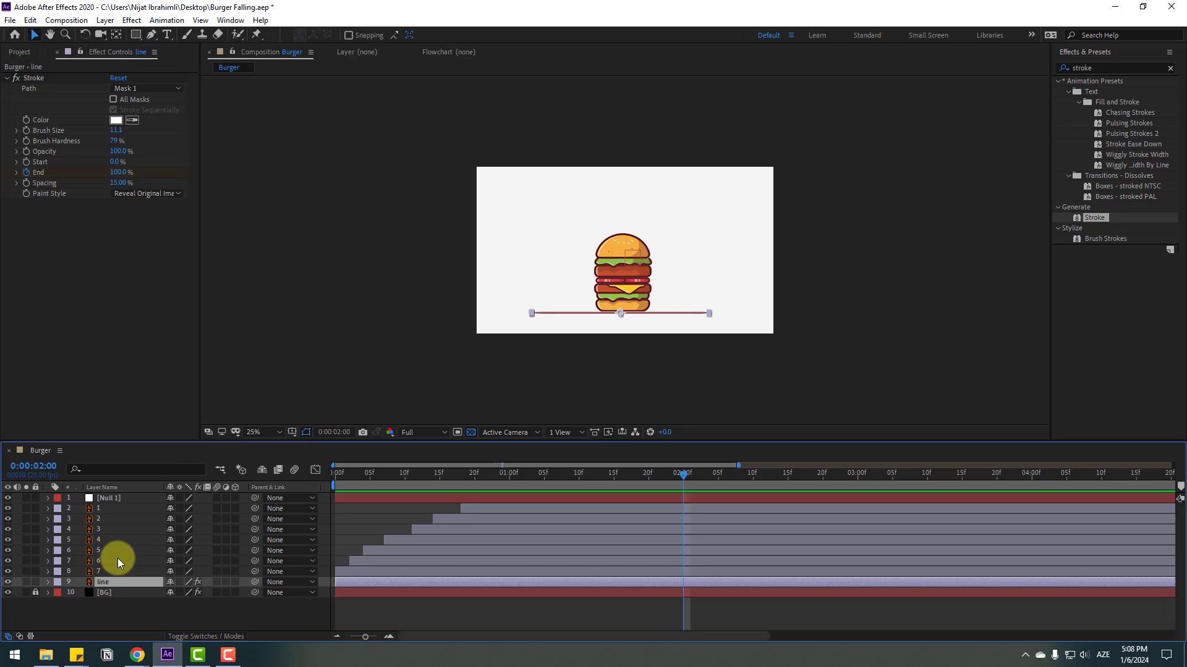
shift+click(99, 509)
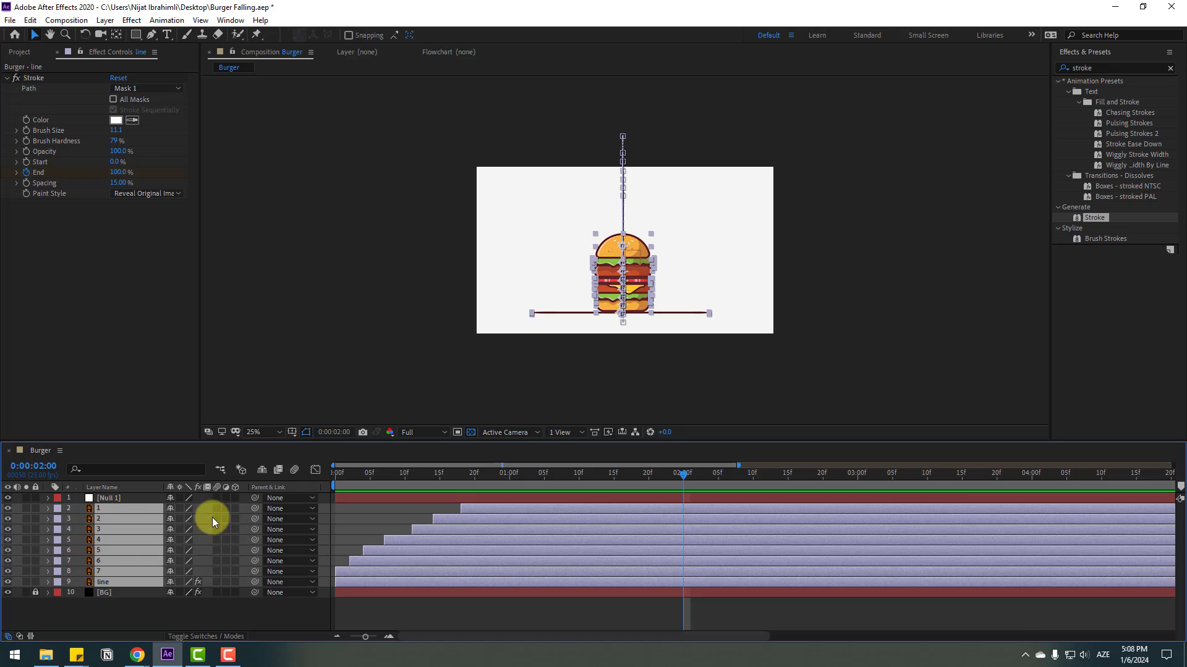
drag(106, 503, 106, 502)
Scale Null 1 down to 80% with the playhead at the burger's mid-fall
click(113, 498)
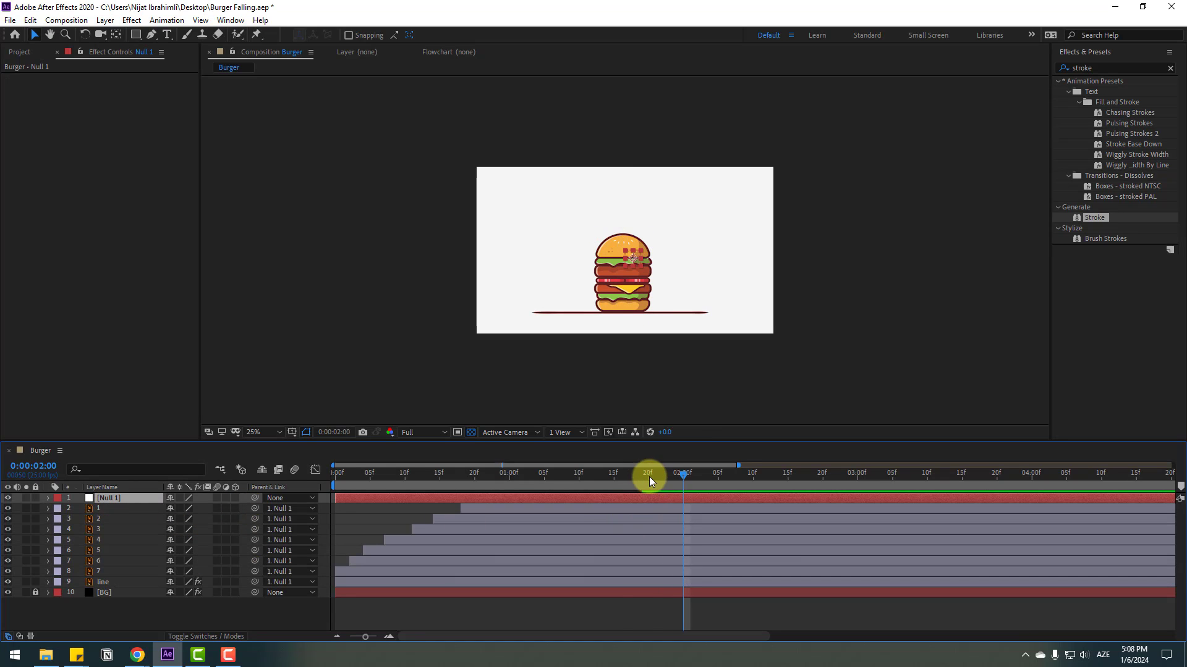
drag(649, 476, 529, 473)
key(s)
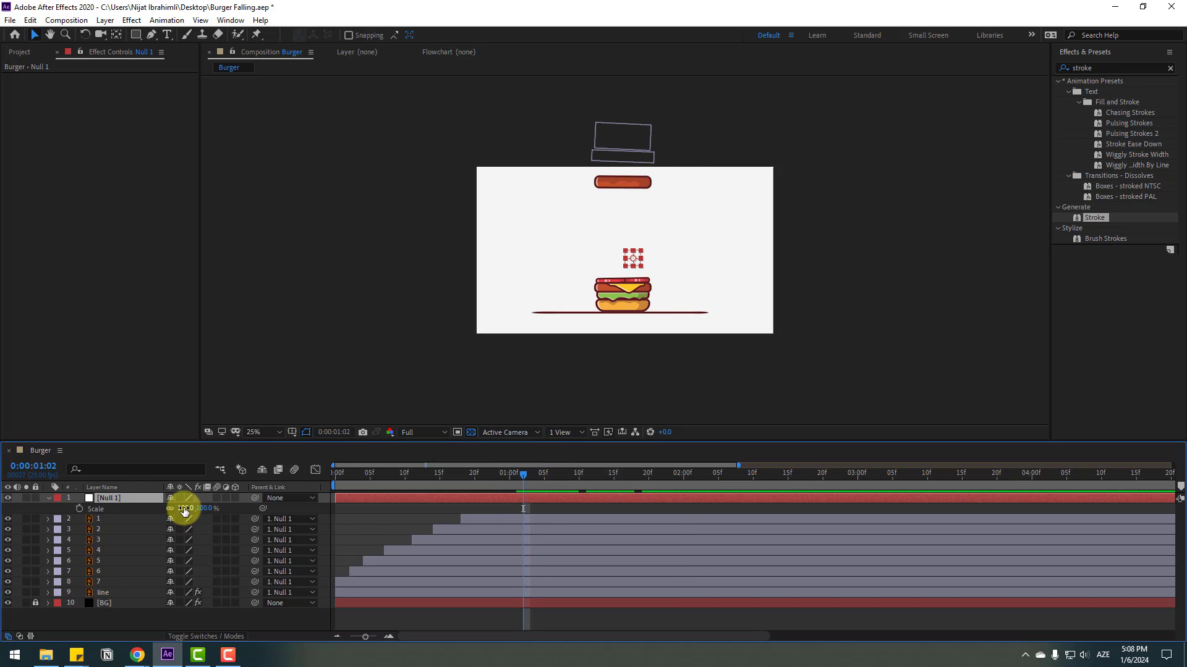
drag(183, 511, 177, 511)
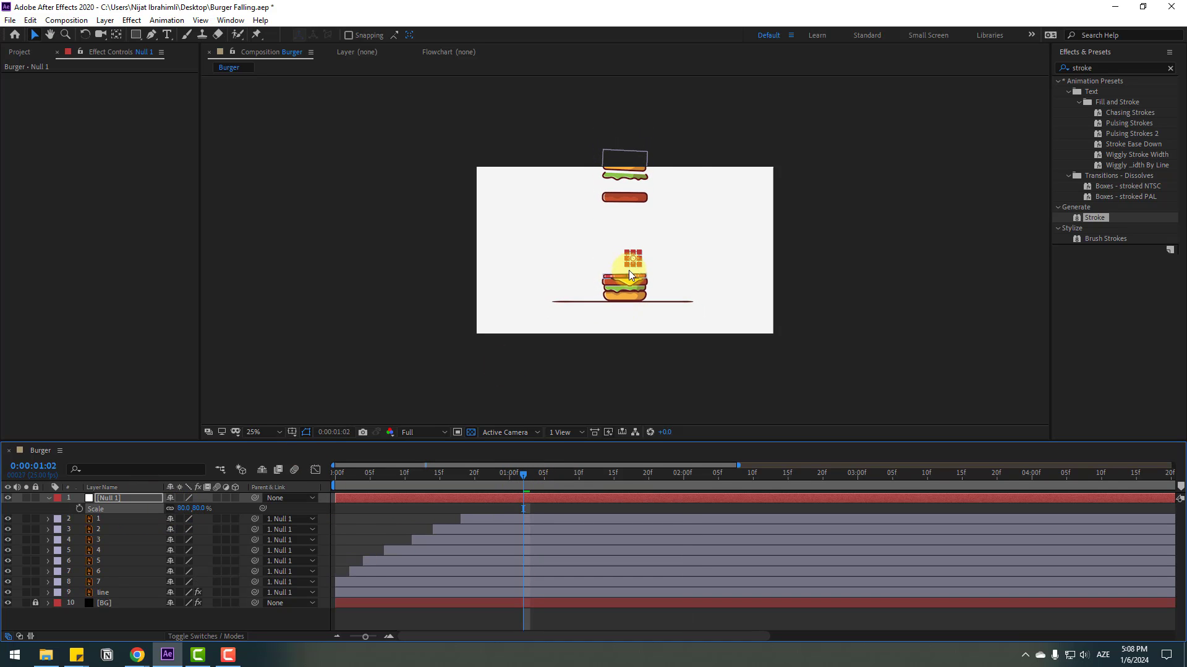